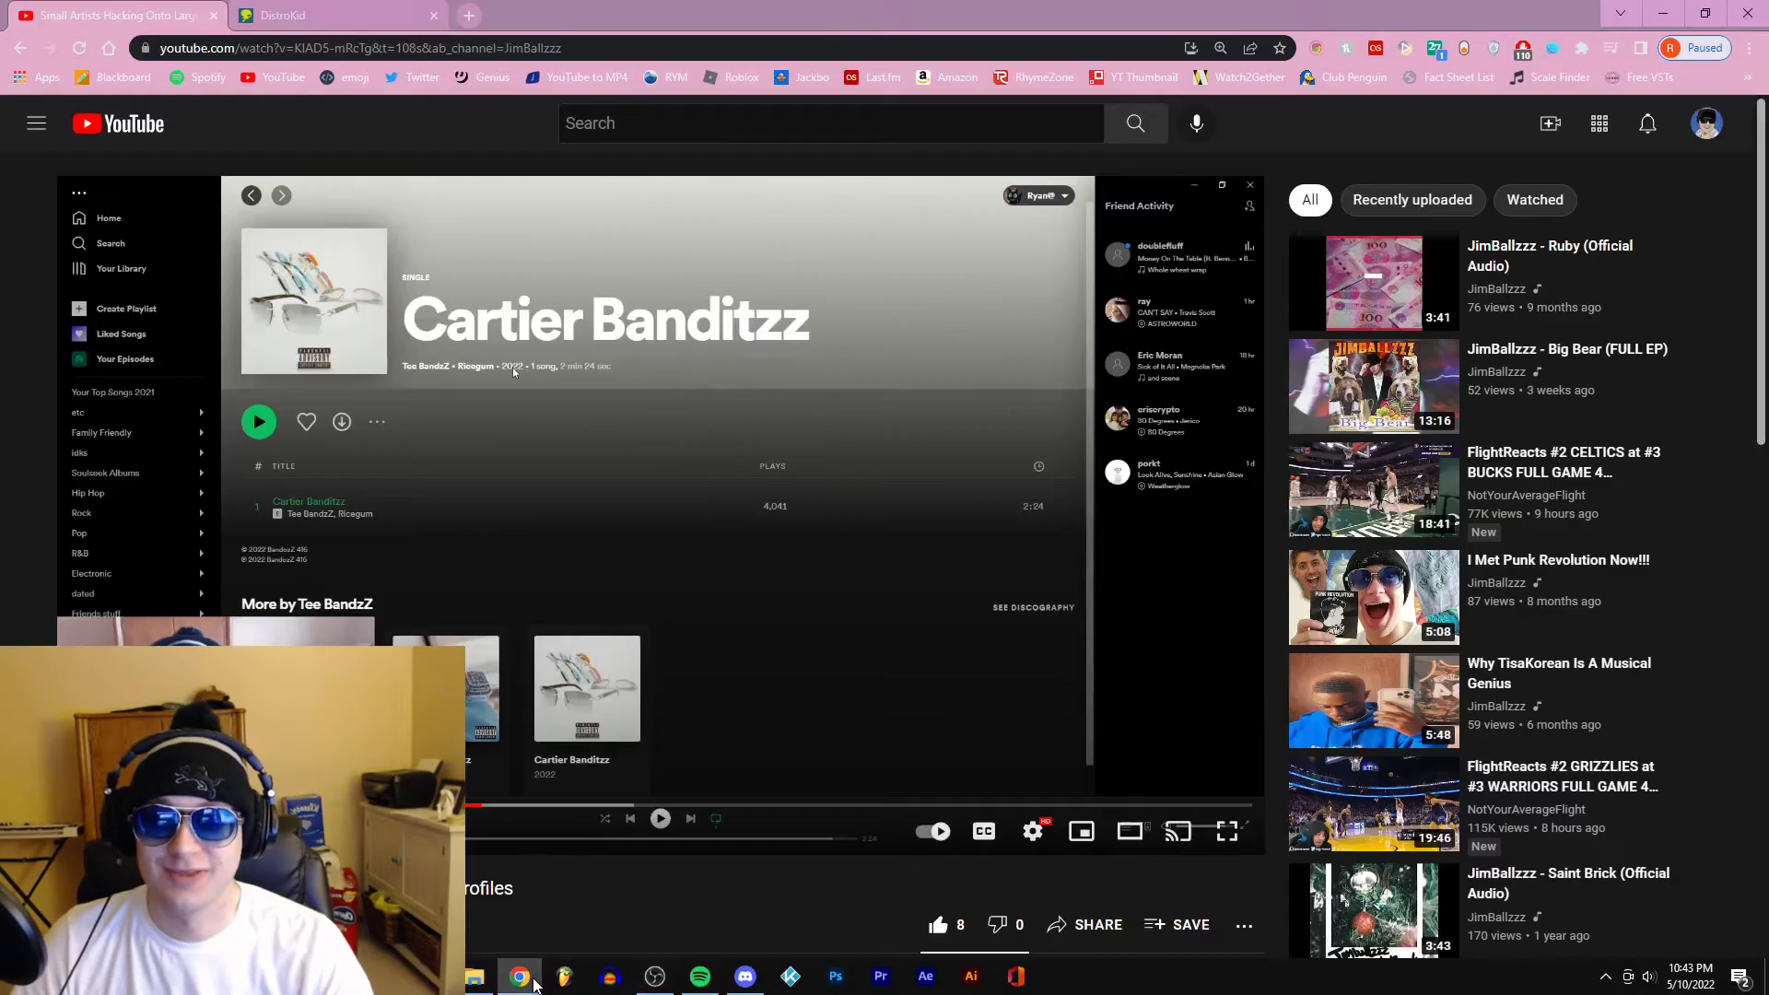
Step: Return to the Tee BandzZ artist page and open its full discography of 2022 singles
{"action": "scroll", "coordinate": [510, 700], "scroll_direction": "down", "scroll_amount": 4}
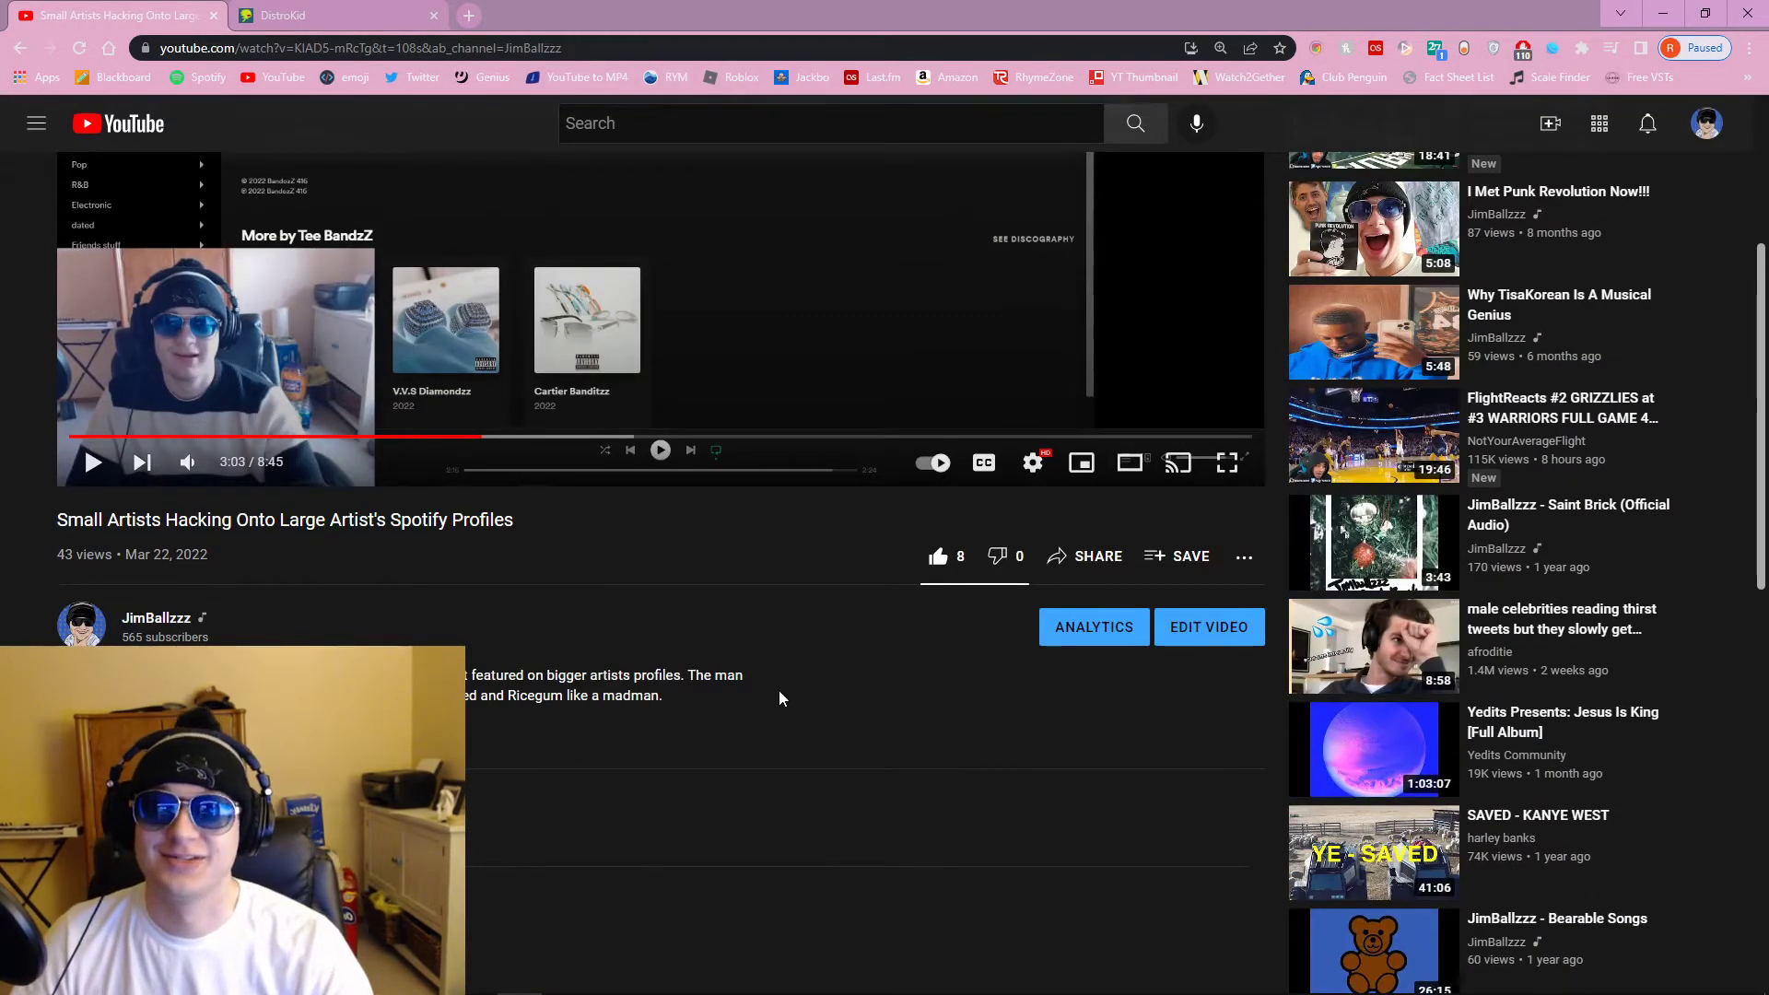
{"action": "scroll", "coordinate": [776, 700], "scroll_direction": "up", "scroll_amount": 4}
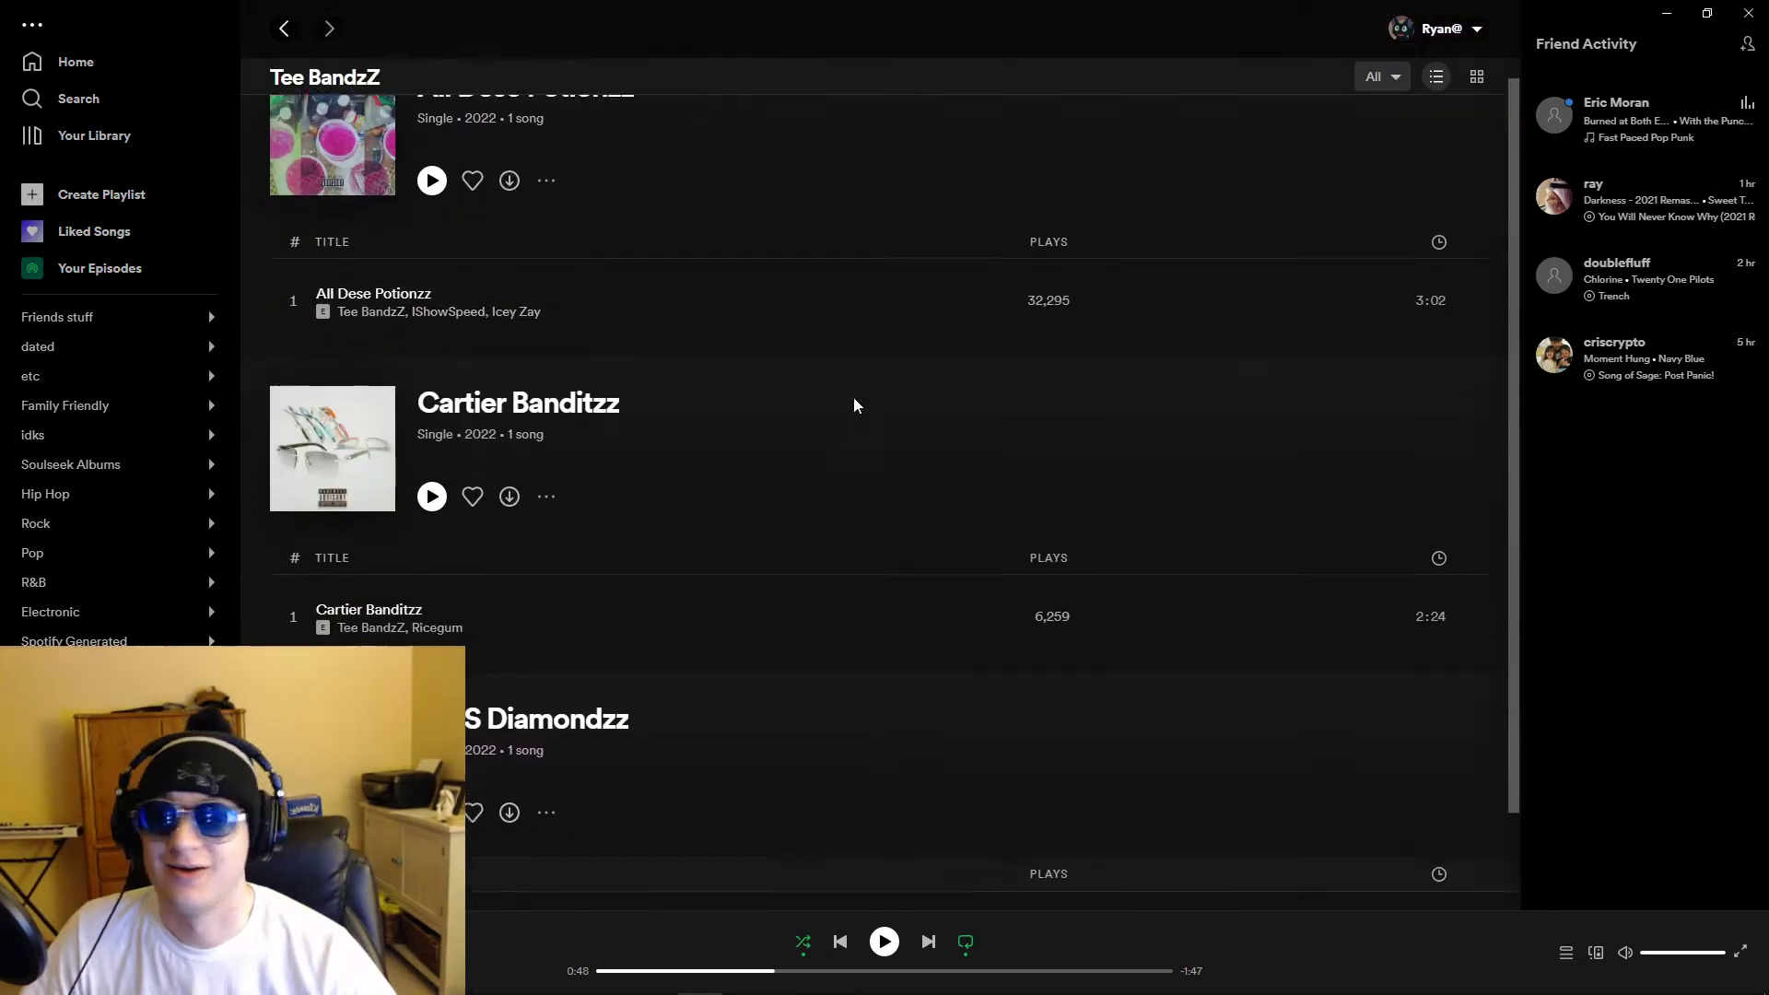
{"action": "scroll", "coordinate": [853, 396], "scroll_direction": "down", "scroll_amount": 2}
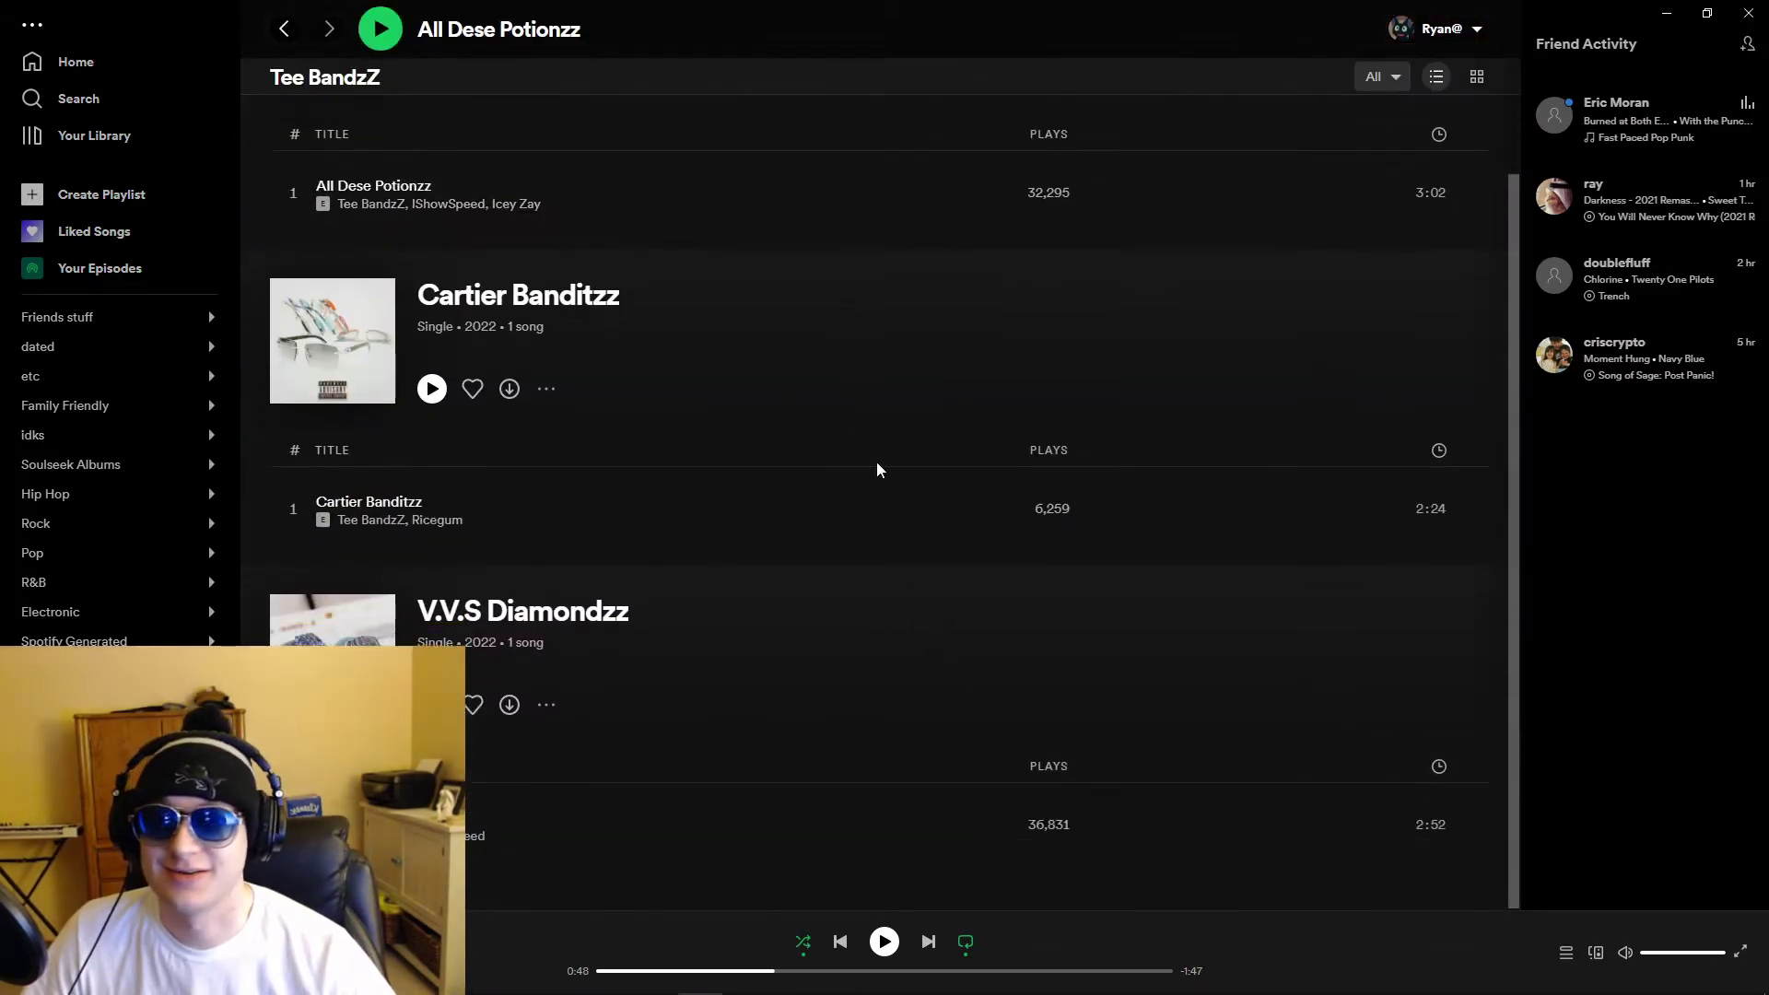
{"action": "scroll", "coordinate": [876, 462], "scroll_direction": "up", "scroll_amount": 3}
{"action": "key", "text": "alt+Left"}
{"action": "scroll", "coordinate": [1101, 456], "scroll_direction": "up", "scroll_amount": 4}
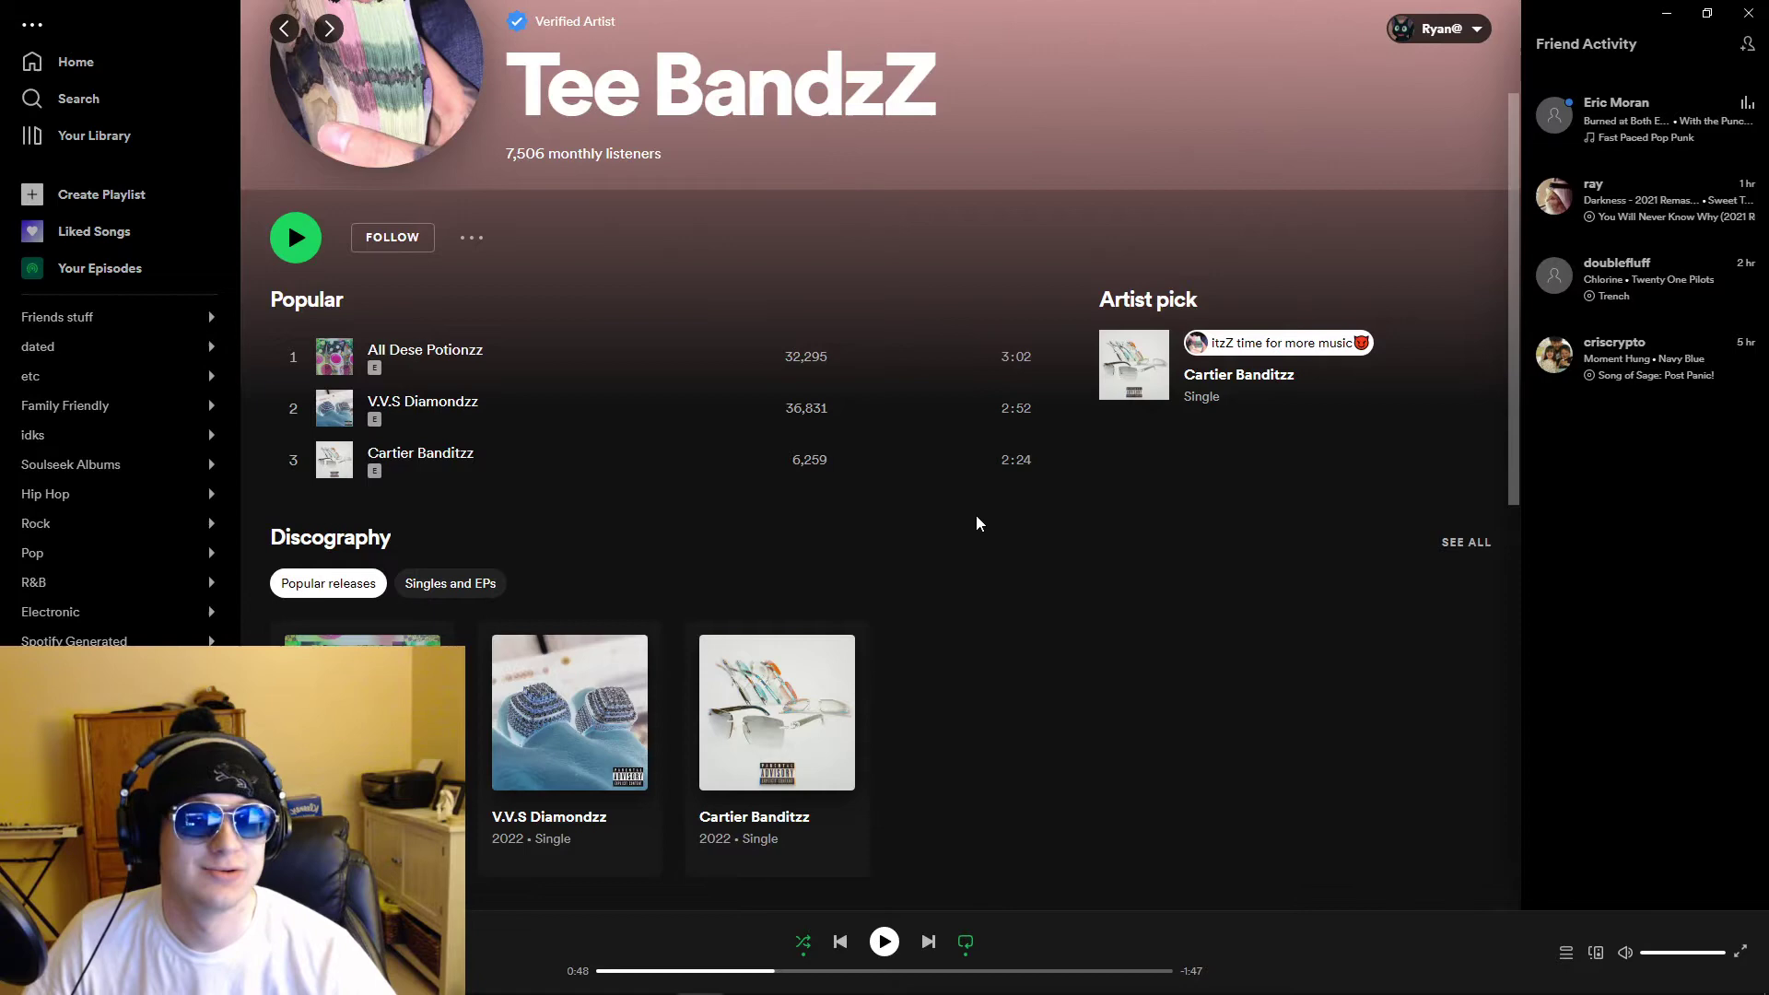
{"action": "scroll", "coordinate": [1165, 732], "scroll_direction": "up", "scroll_amount": 2}
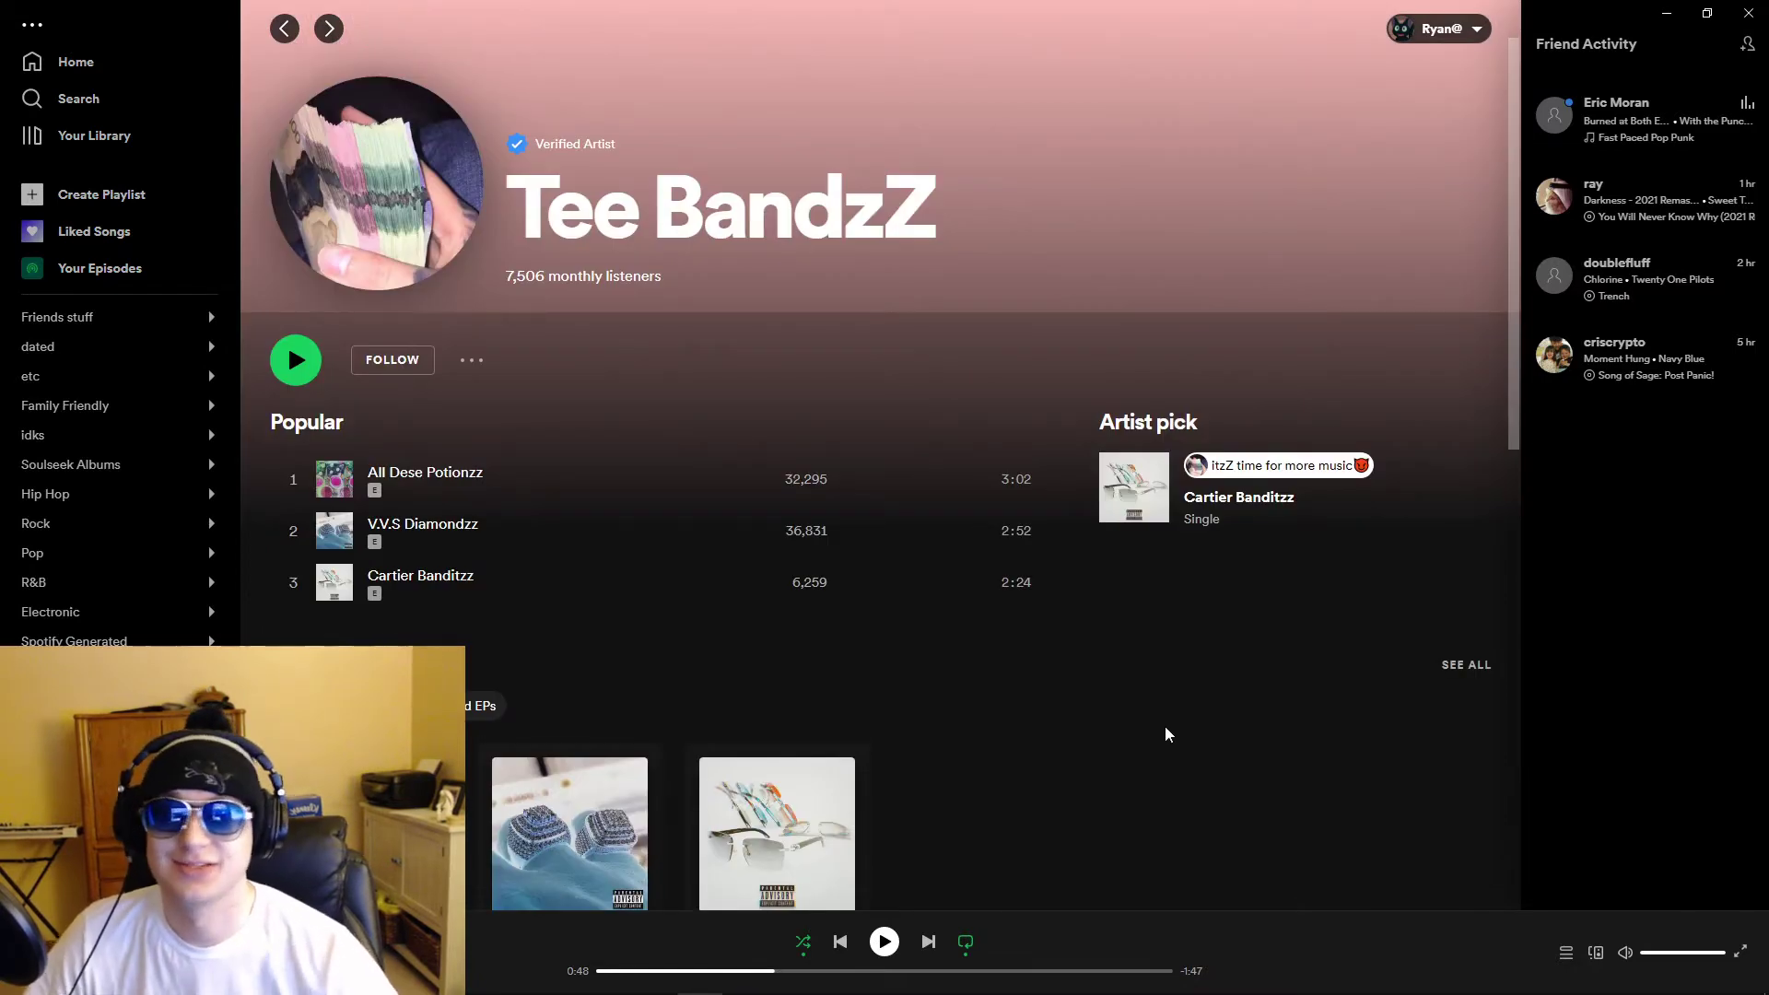
{"action": "scroll", "coordinate": [578, 716], "scroll_direction": "down", "scroll_amount": 4}
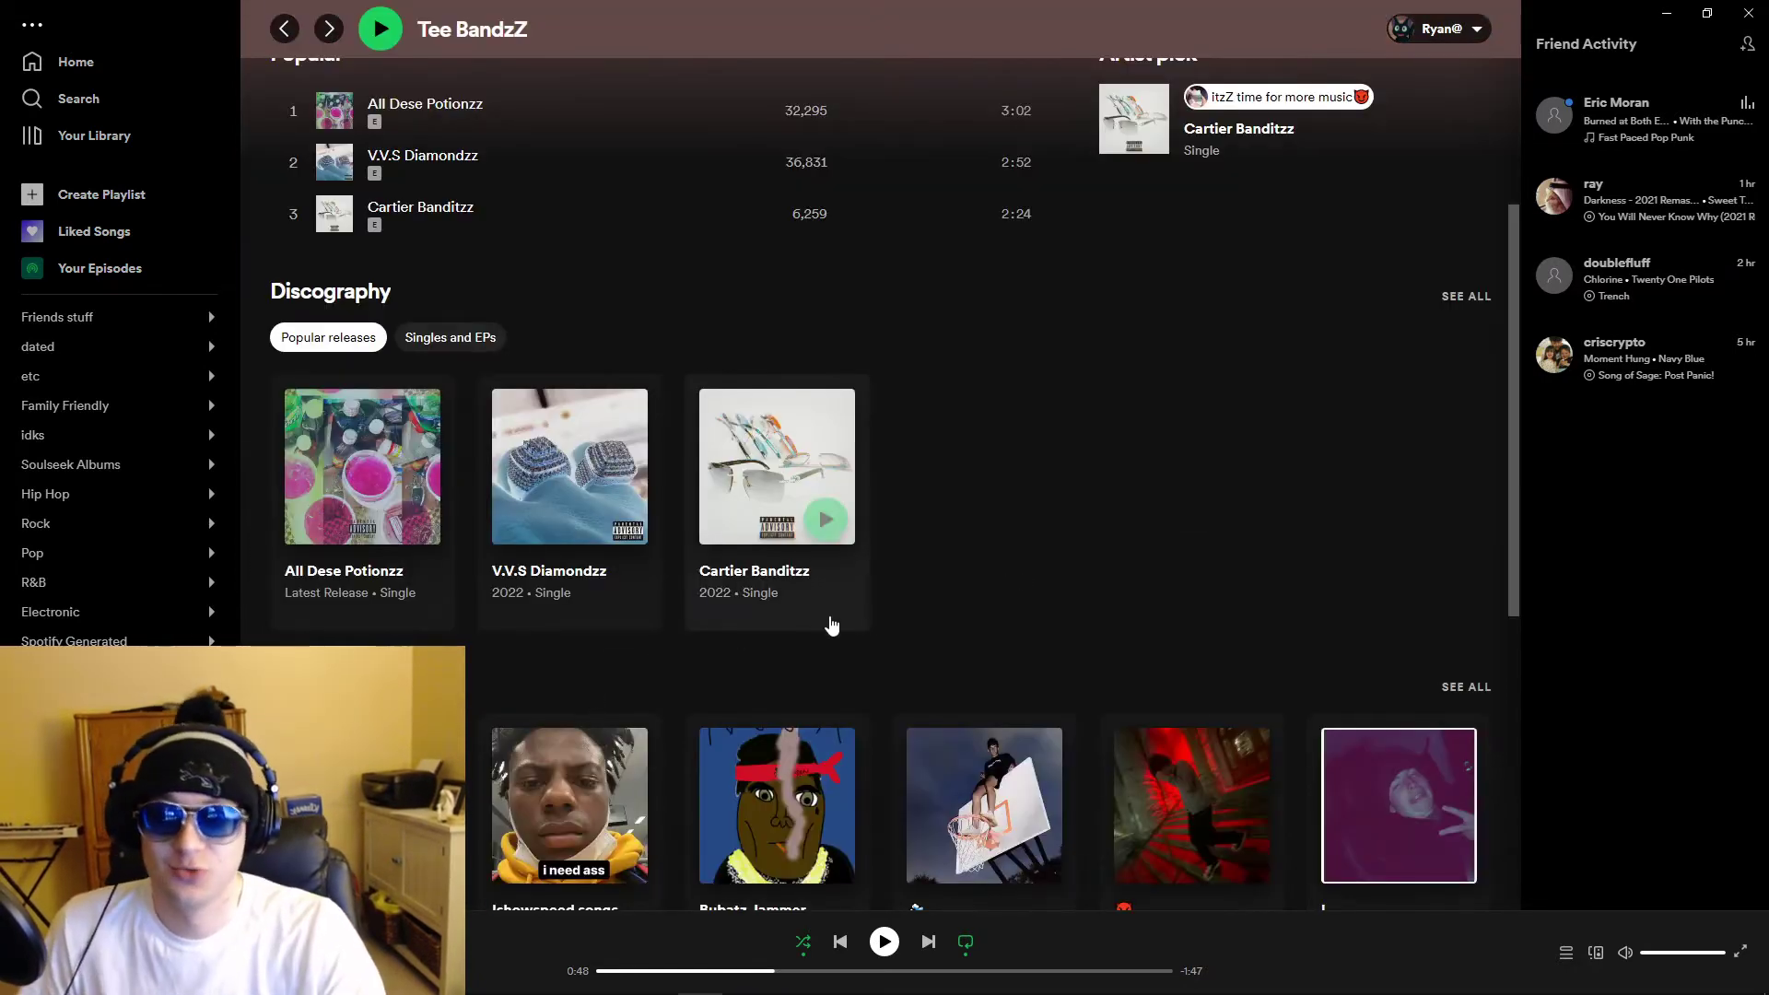
{"action": "scroll", "coordinate": [880, 599], "scroll_direction": "down", "scroll_amount": 3}
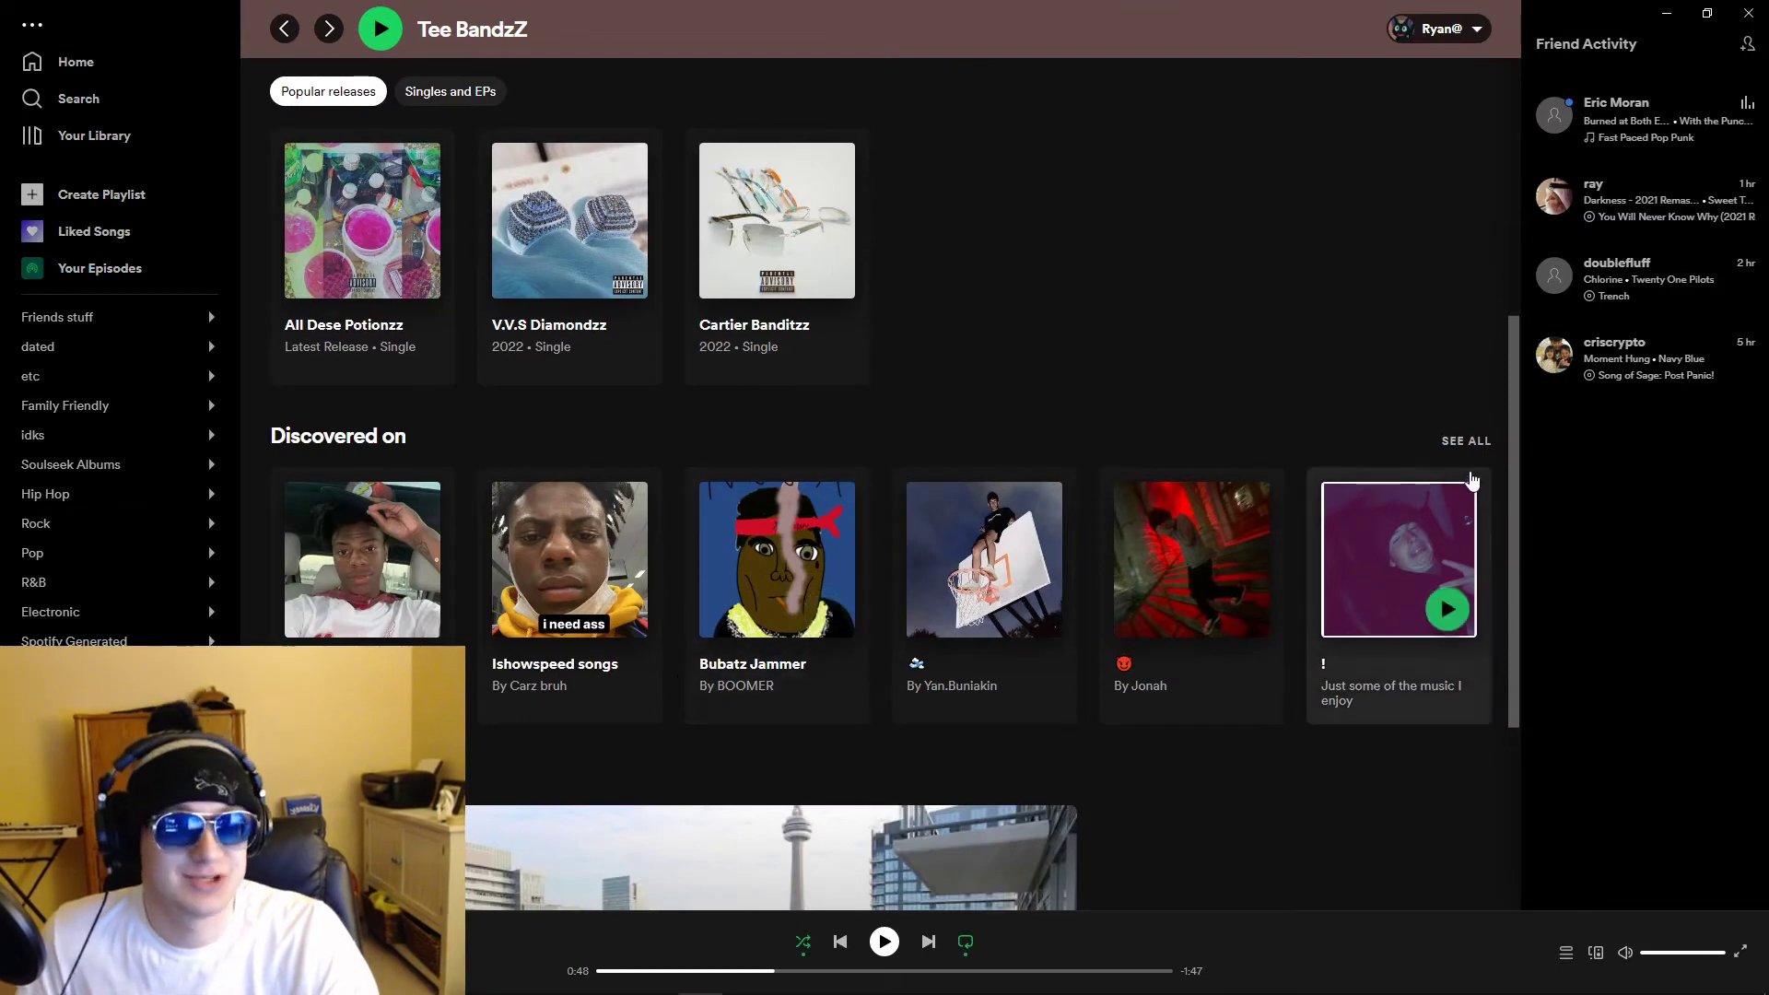
{"action": "scroll", "coordinate": [1105, 513], "scroll_direction": "down", "scroll_amount": 4}
{"action": "scroll", "coordinate": [1105, 513], "scroll_direction": "up", "scroll_amount": 5}
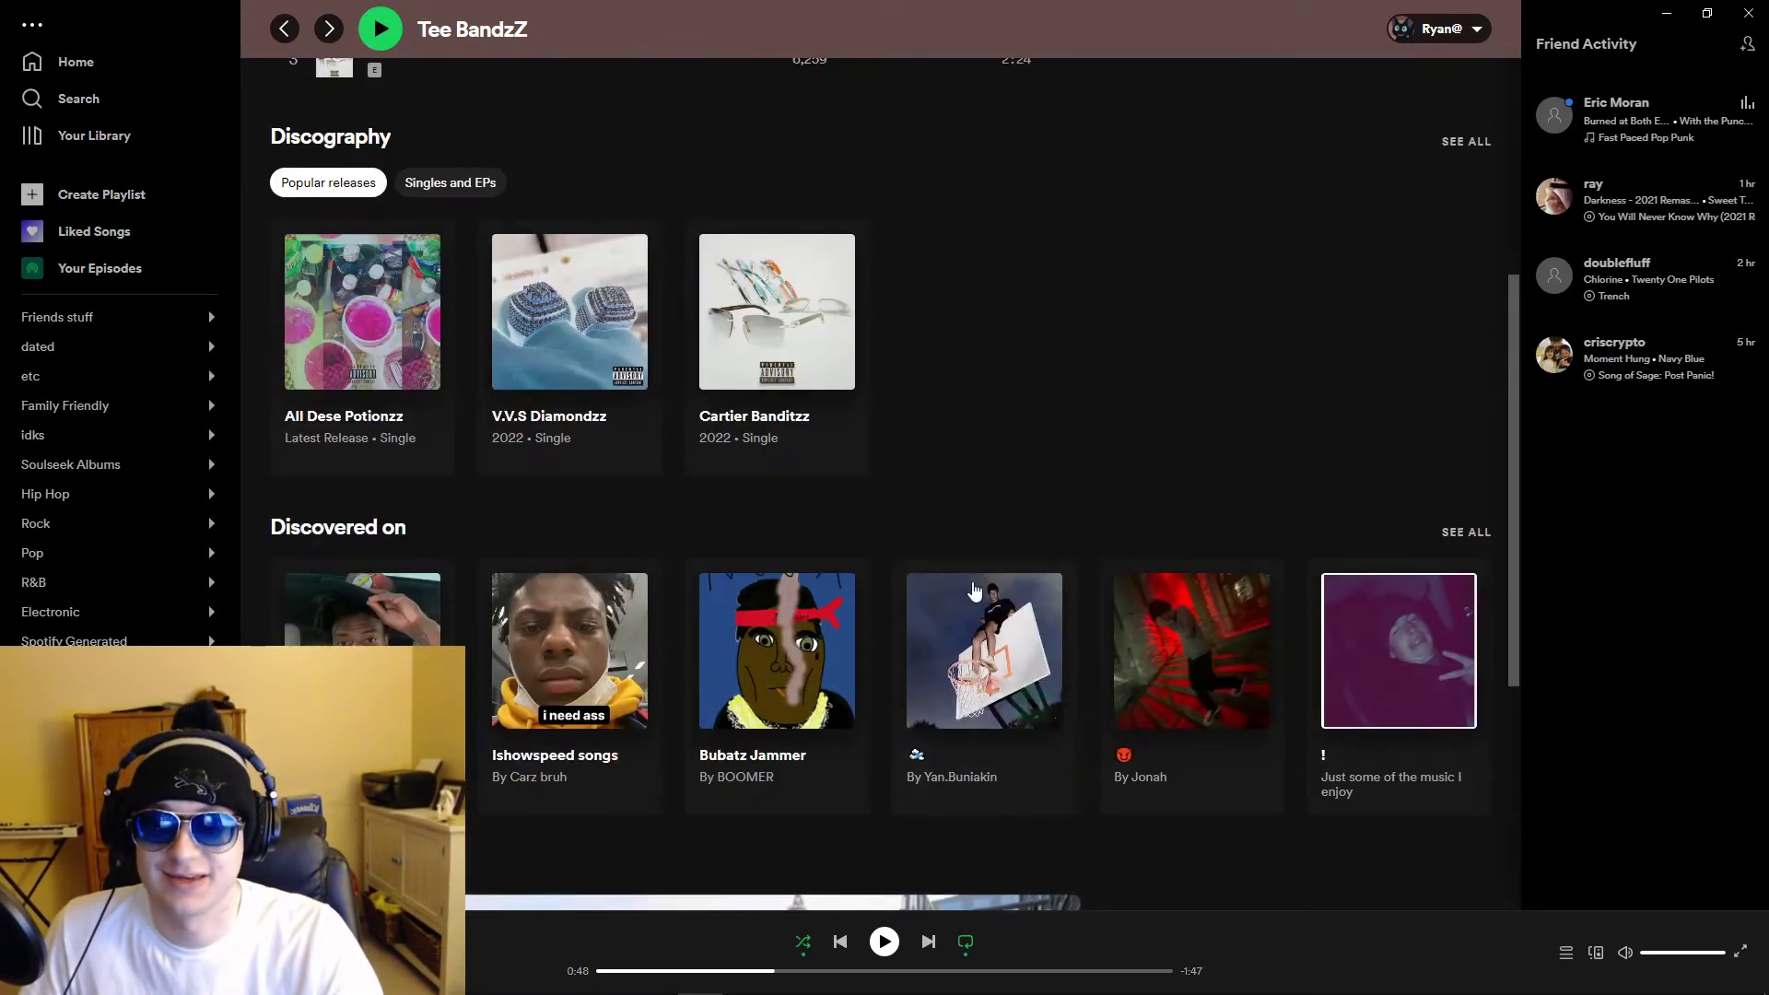
{"action": "left_click", "coordinate": [1460, 138]}
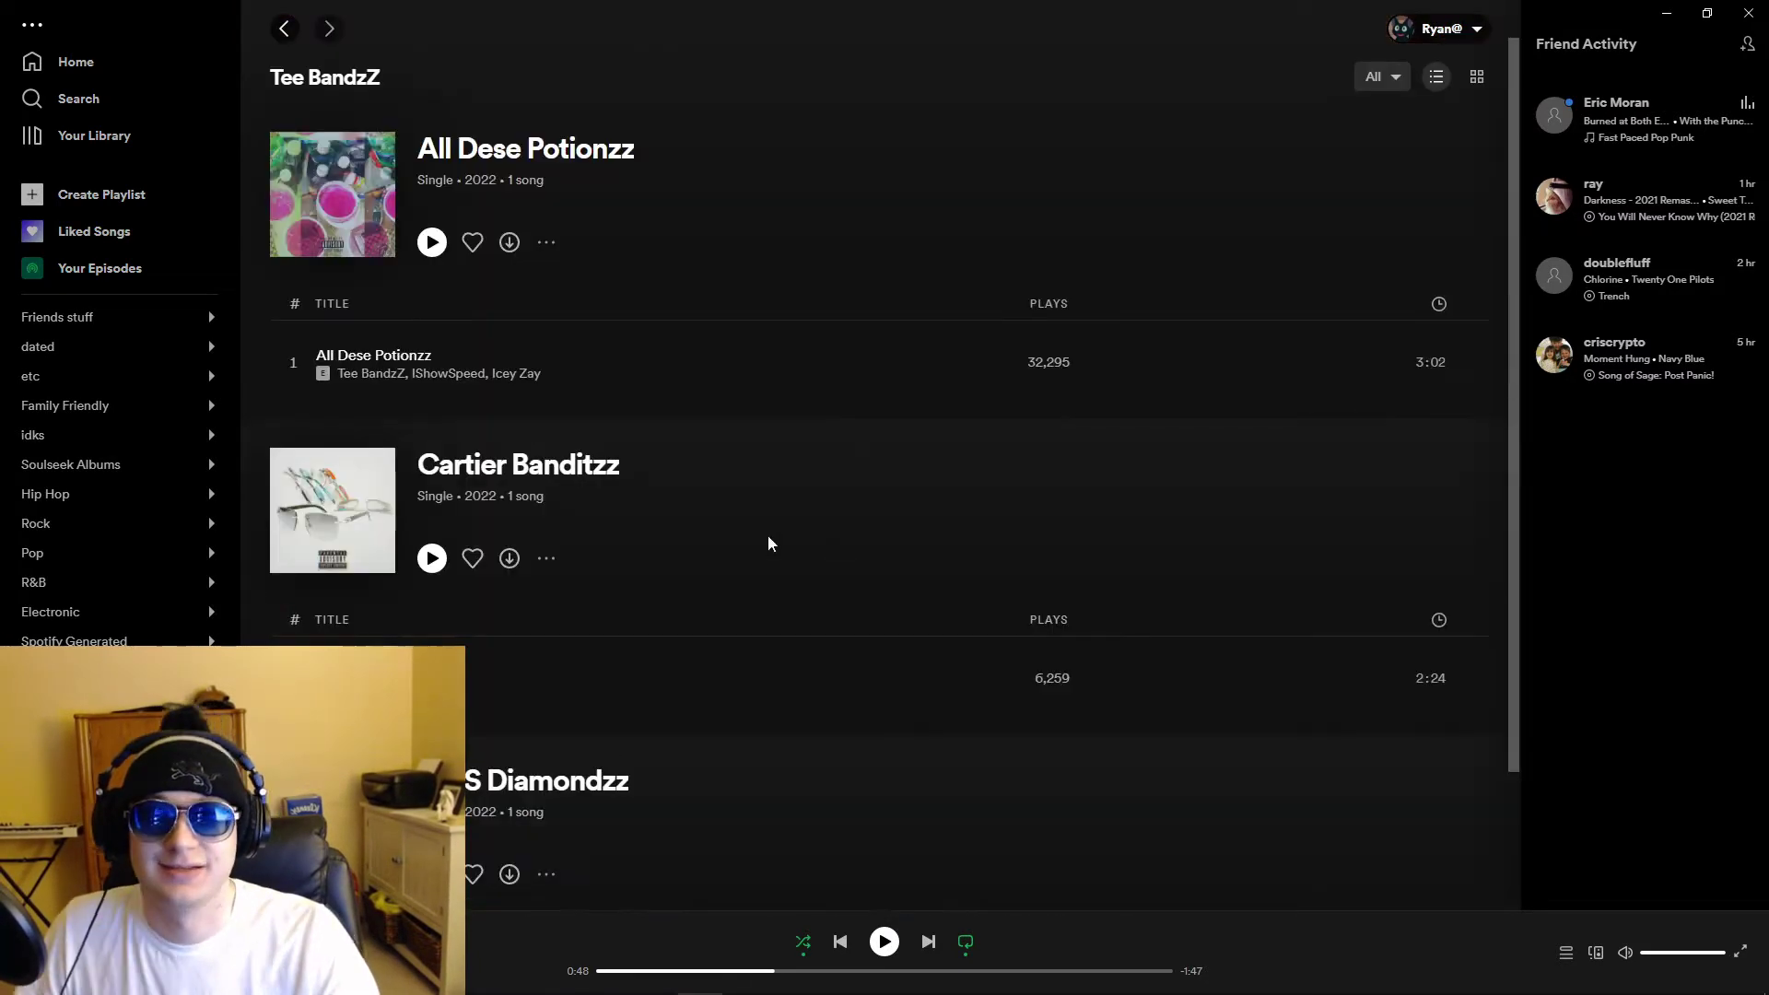
Step: View IShowSpeed's artist page and full discography from the track credits
{"action": "left_click", "coordinate": [457, 374]}
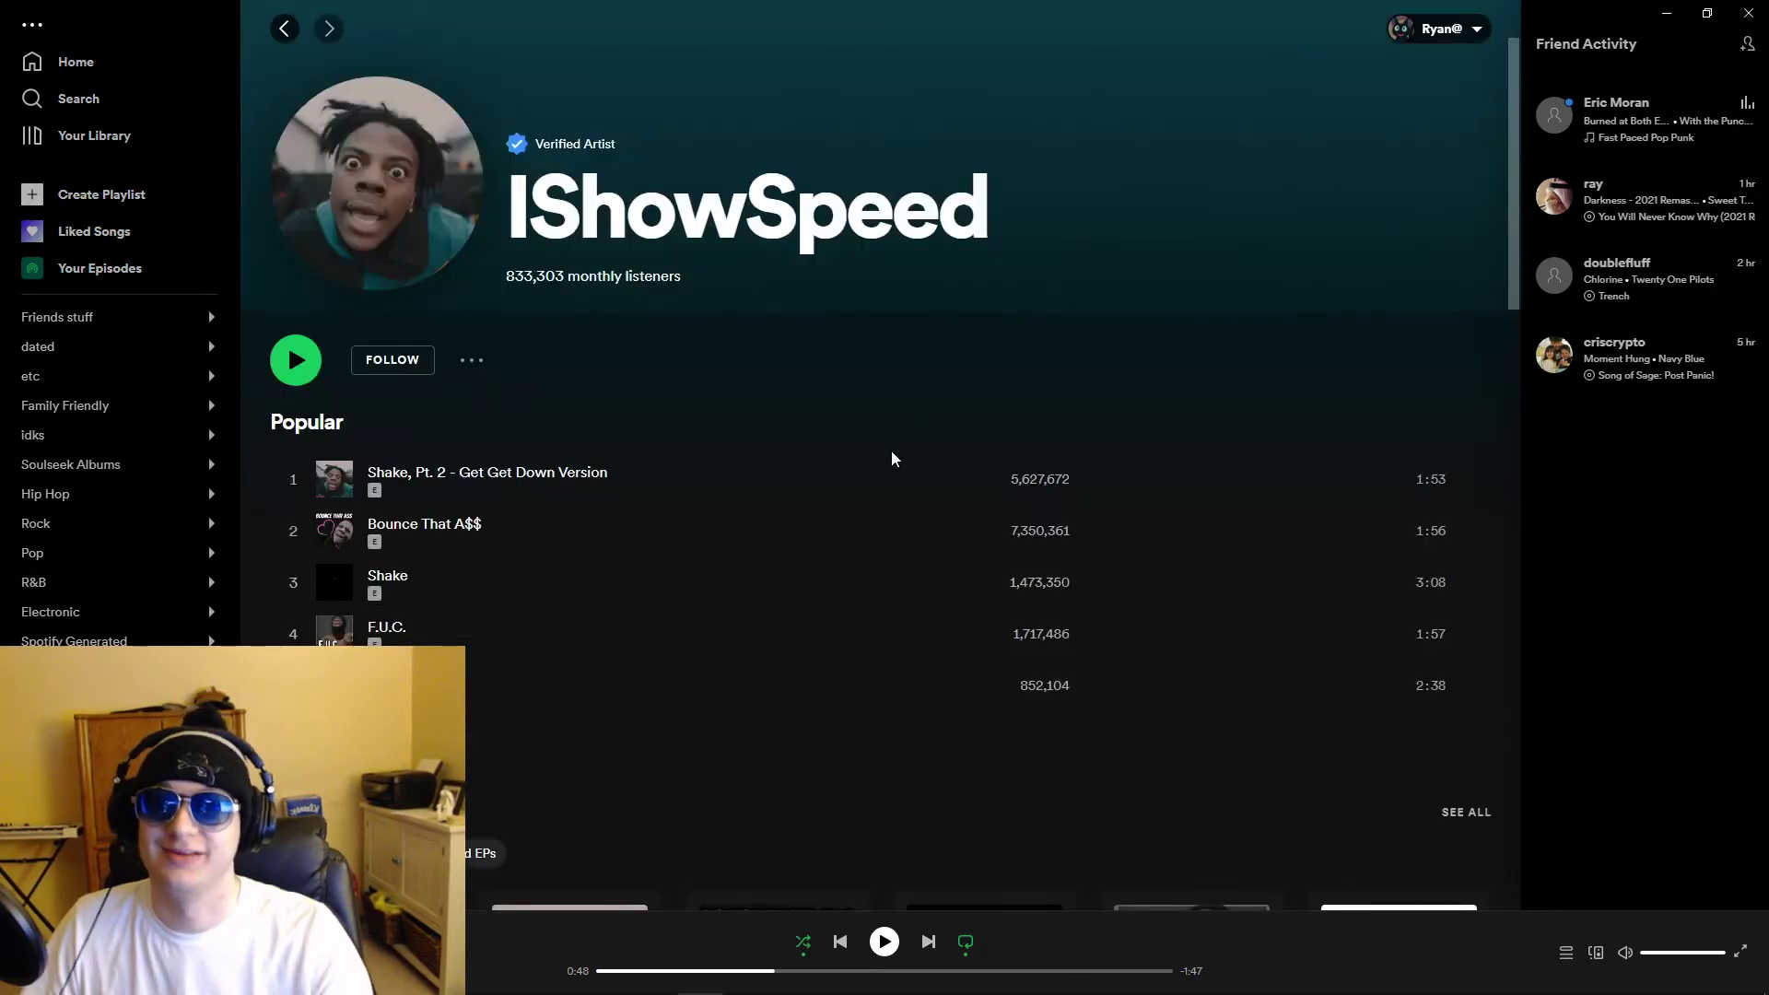
{"action": "scroll", "coordinate": [892, 459], "scroll_direction": "down", "scroll_amount": 5}
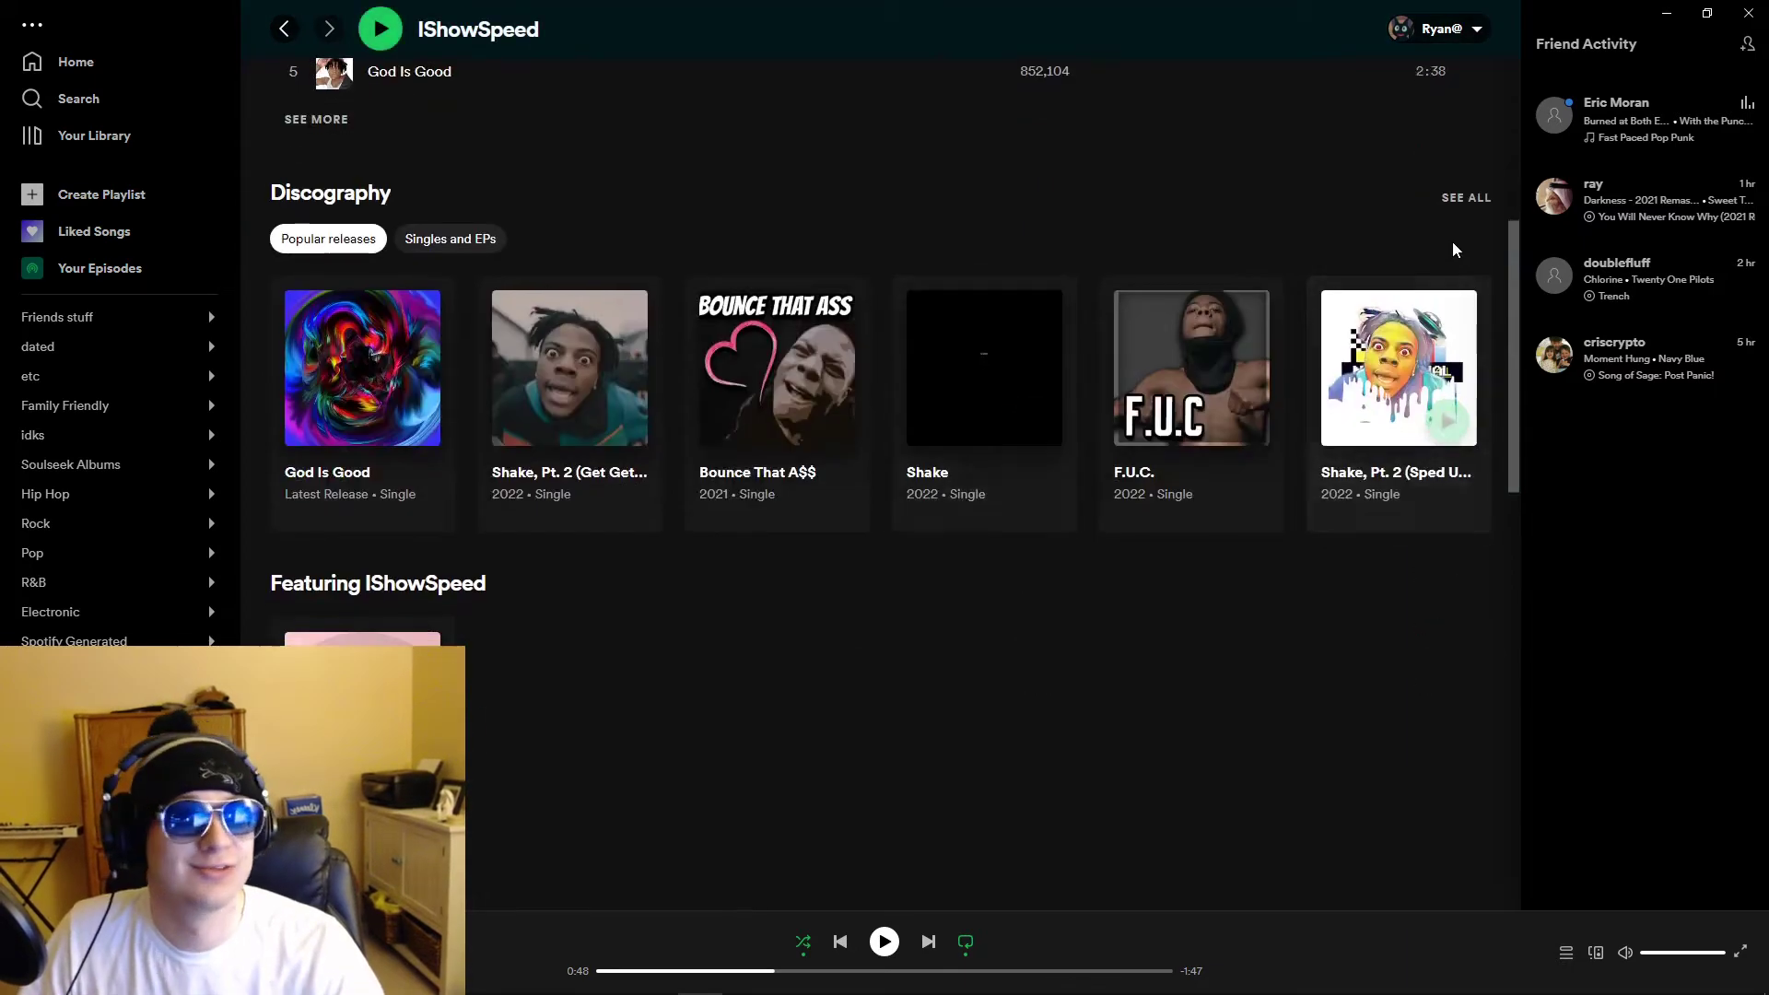
{"action": "left_click", "coordinate": [1451, 198]}
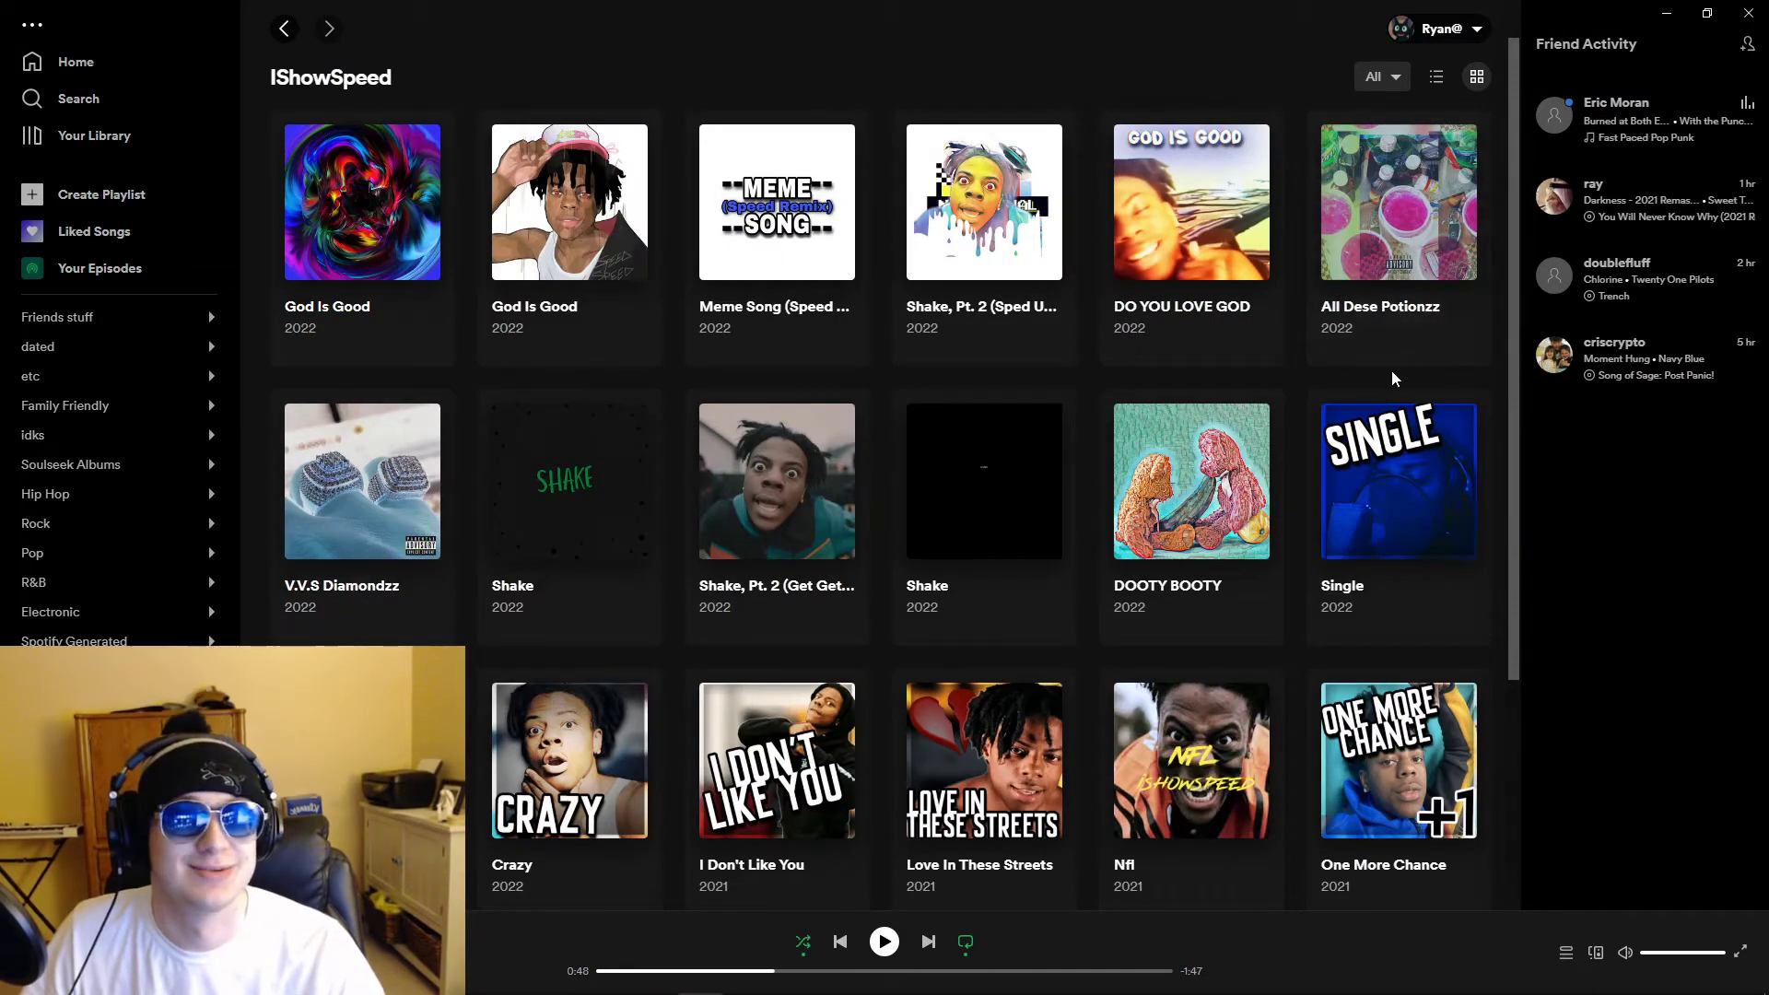
{"action": "key", "text": "alt+Left"}
{"action": "key", "text": "alt+Left"}
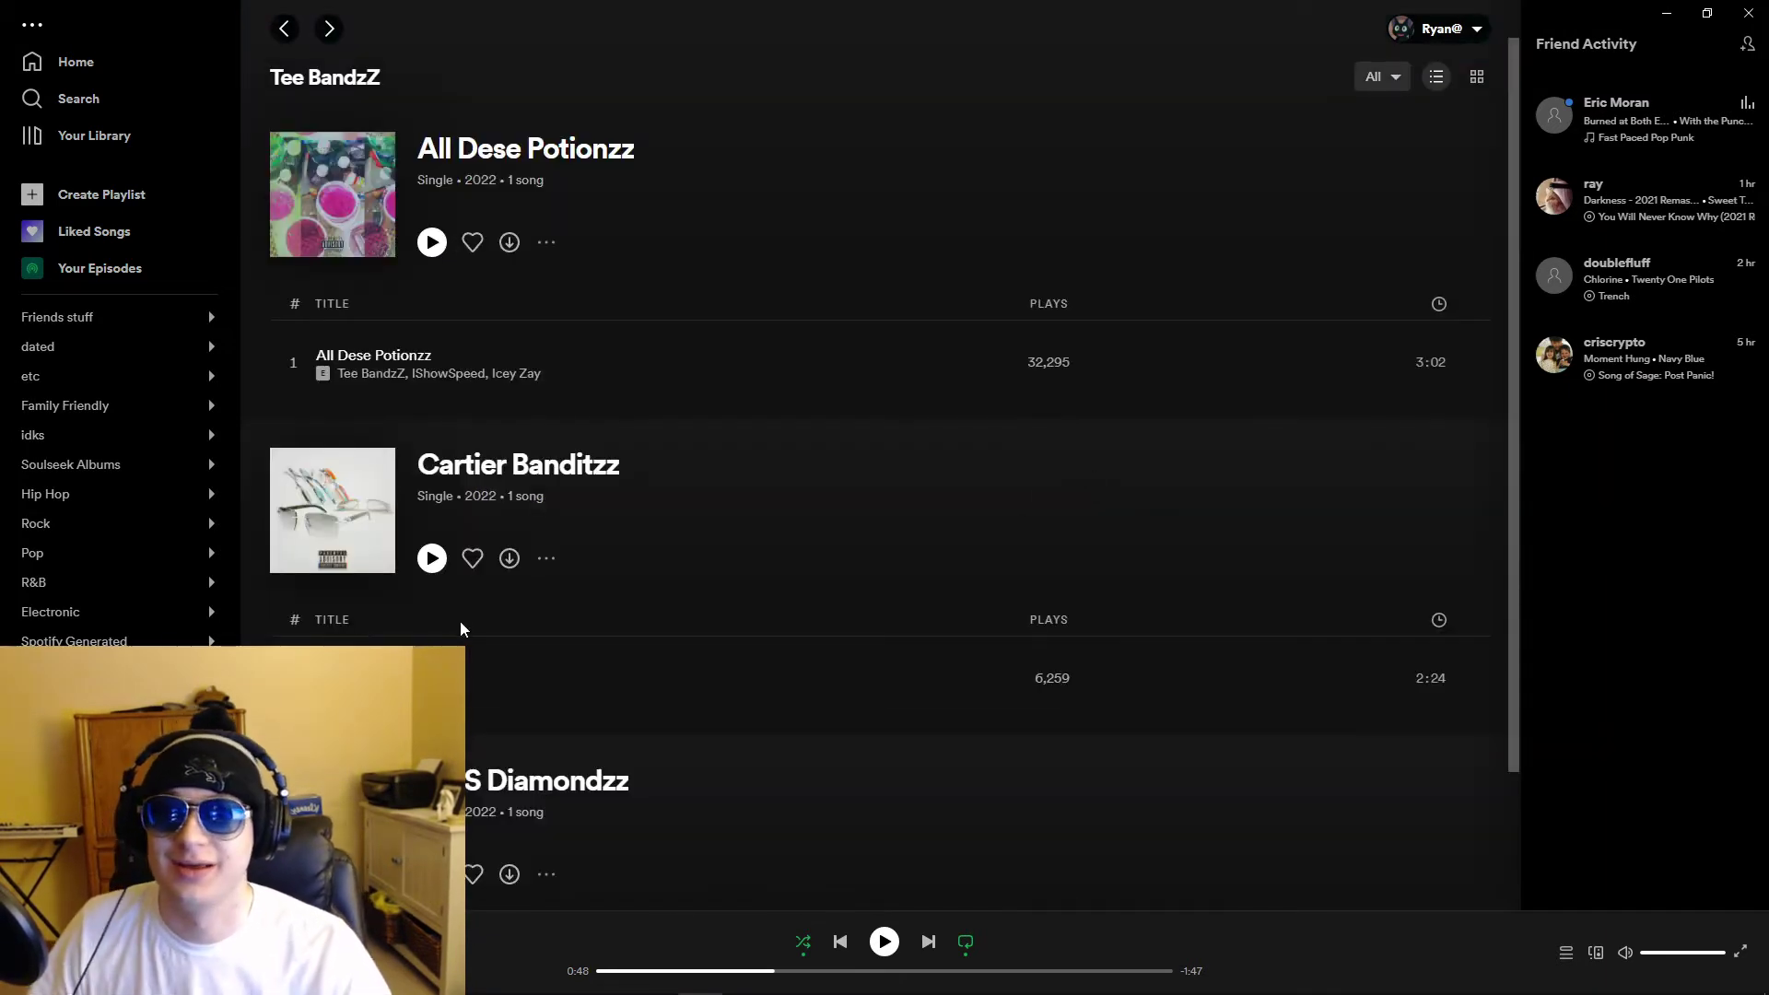
Step: View Ricegum's artist page from the Cartier Banditzz credits, then go back
{"action": "left_click", "coordinate": [460, 690]}
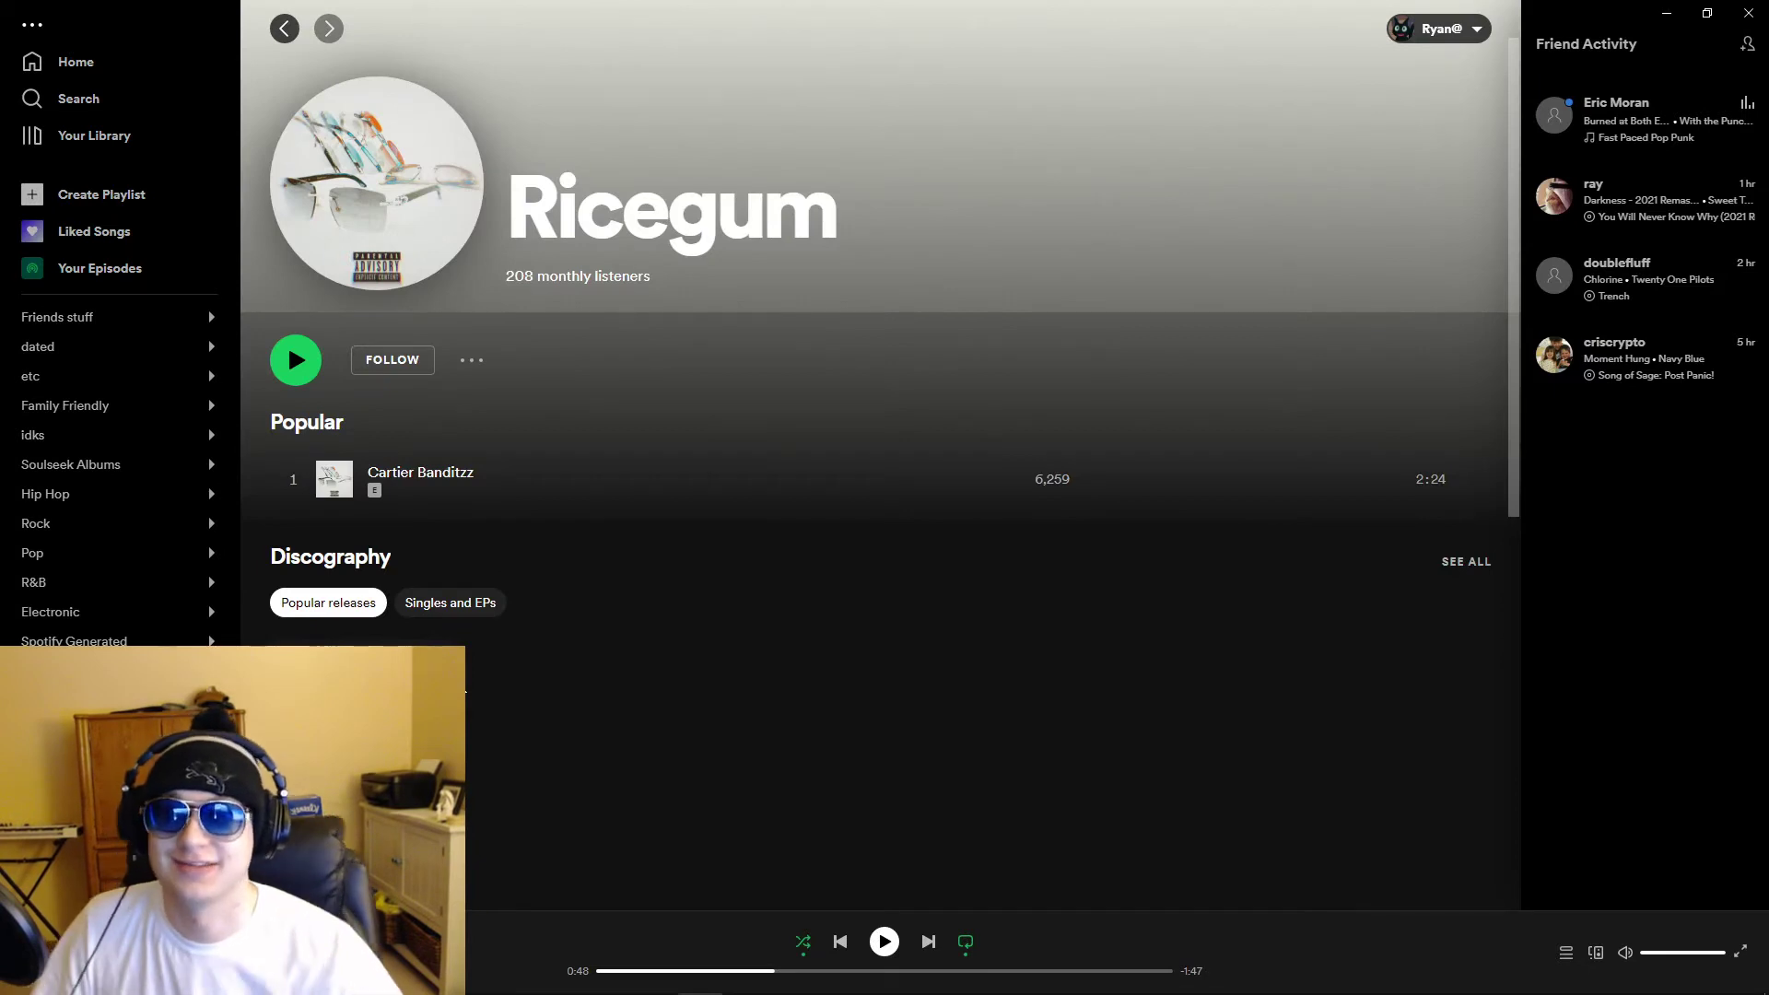
{"action": "scroll", "coordinate": [810, 261], "scroll_direction": "down", "scroll_amount": 8}
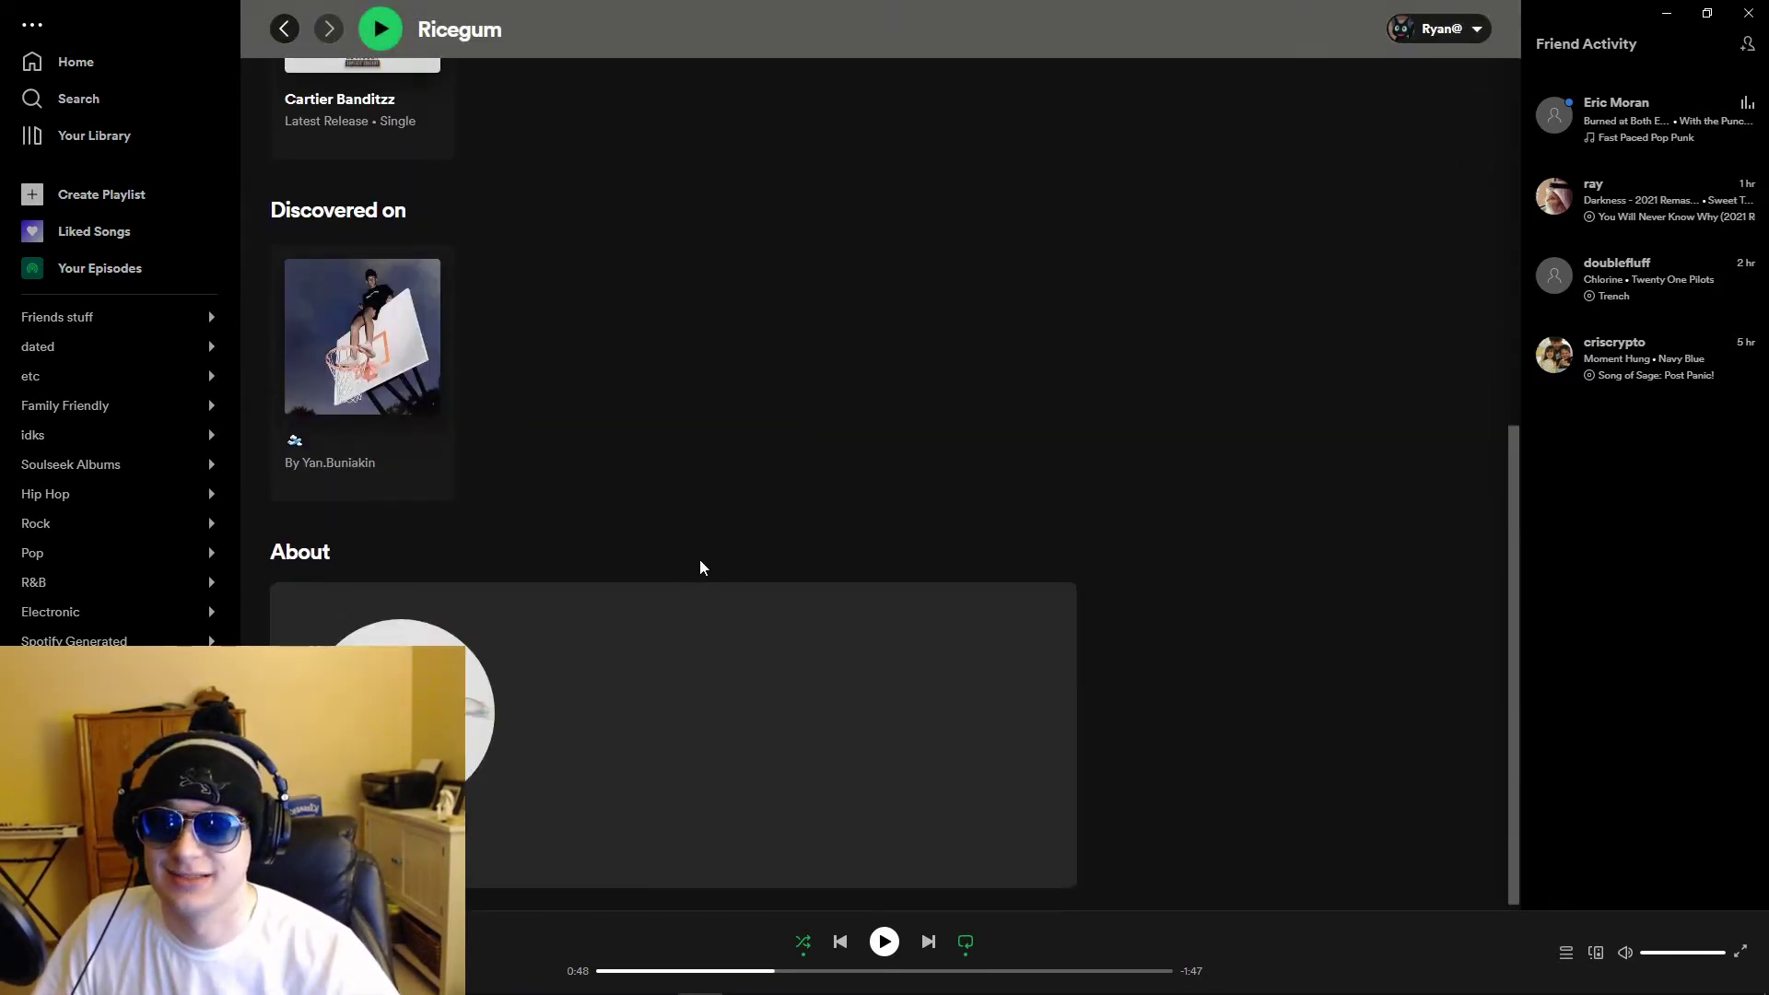
{"action": "scroll", "coordinate": [917, 667], "scroll_direction": "up", "scroll_amount": 10}
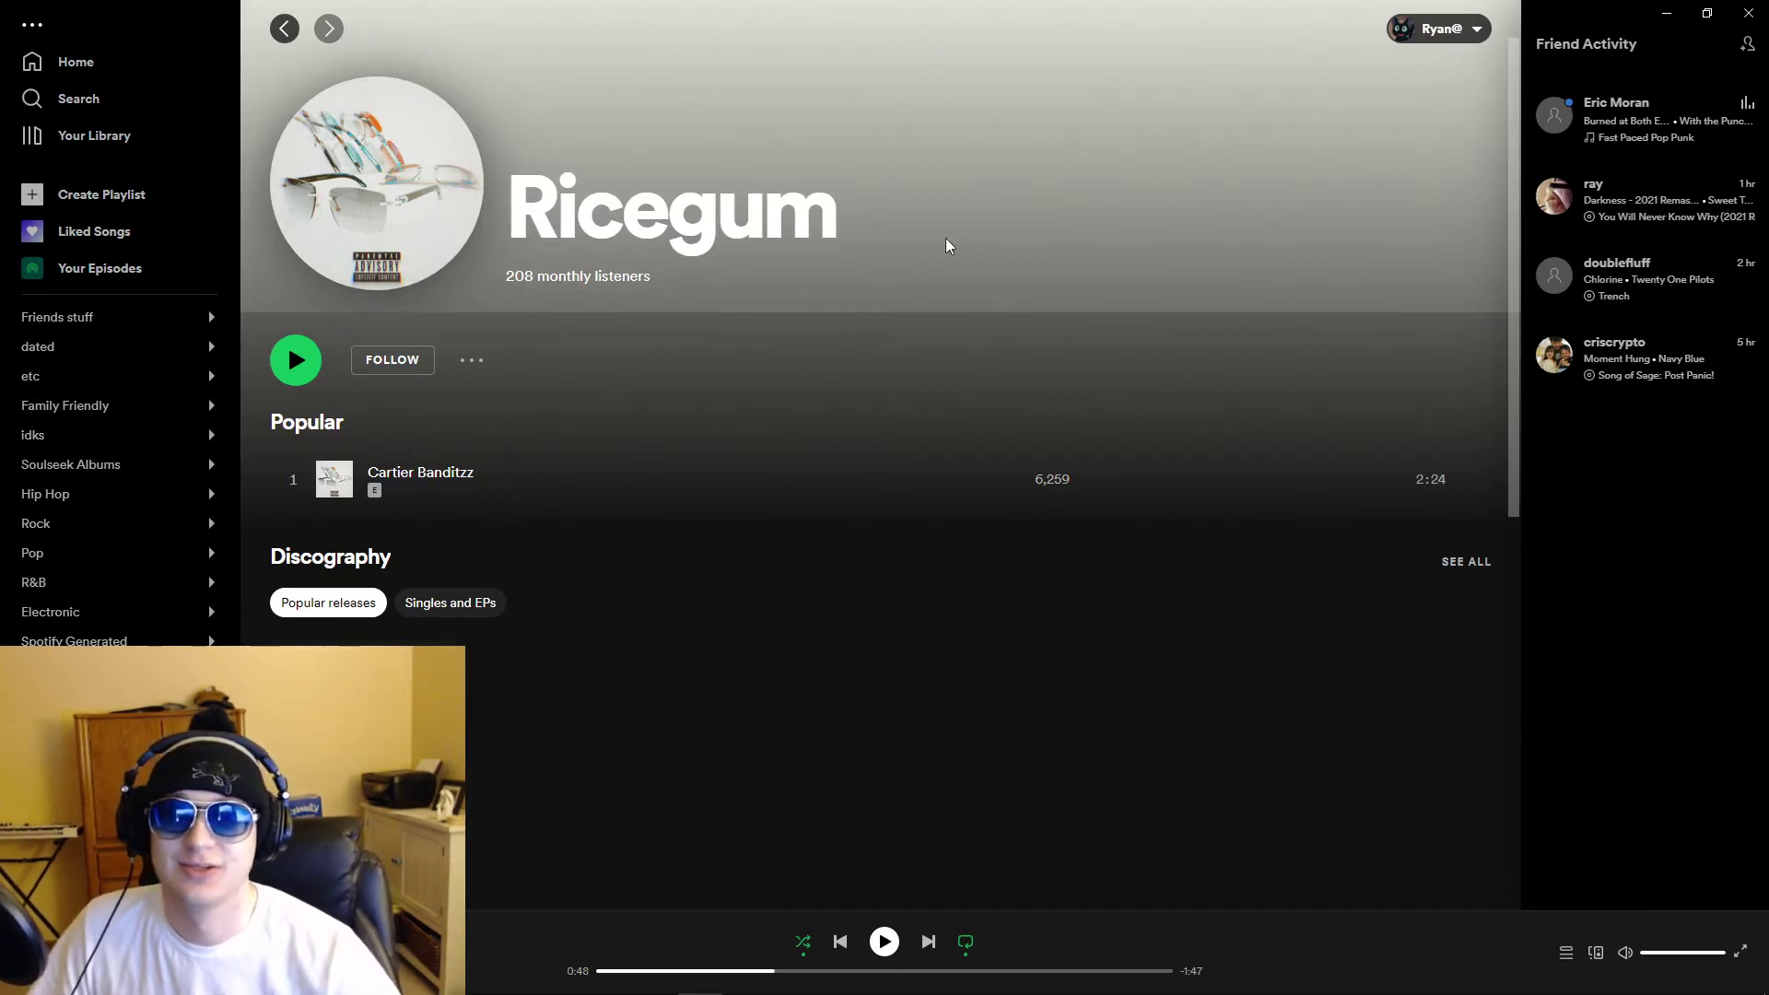
{"action": "key", "text": "alt+Right"}
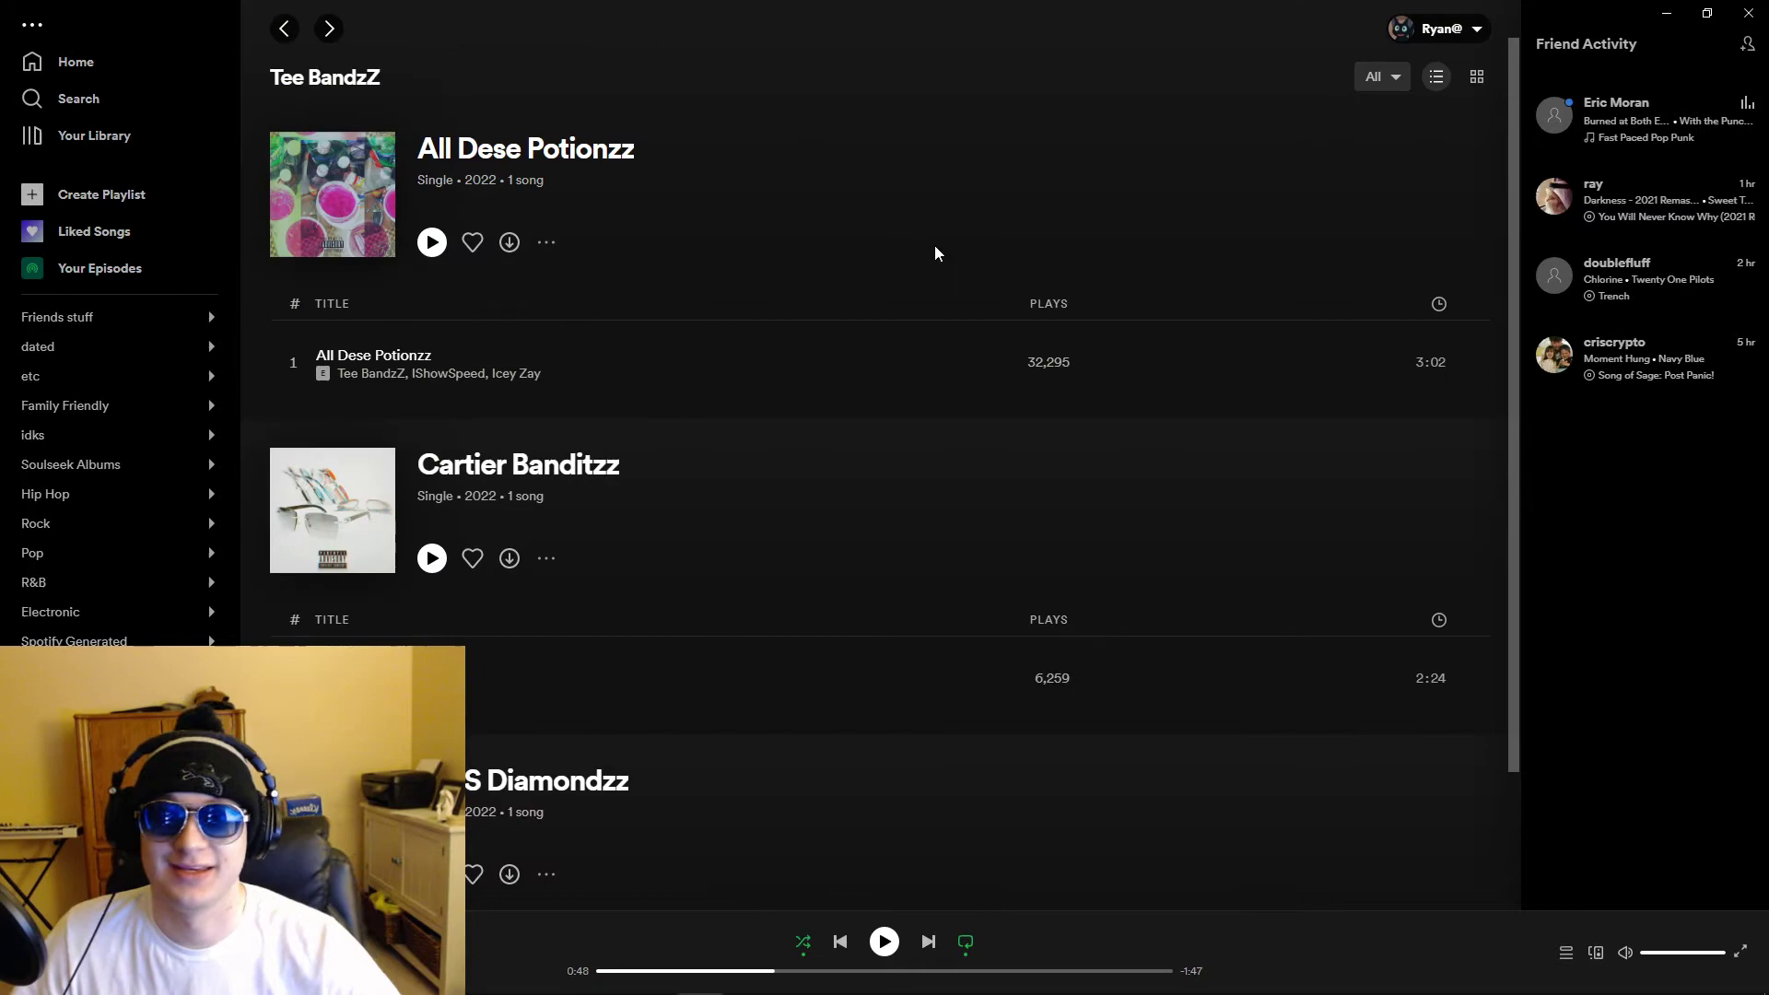
{"action": "key", "text": "alt+Left"}
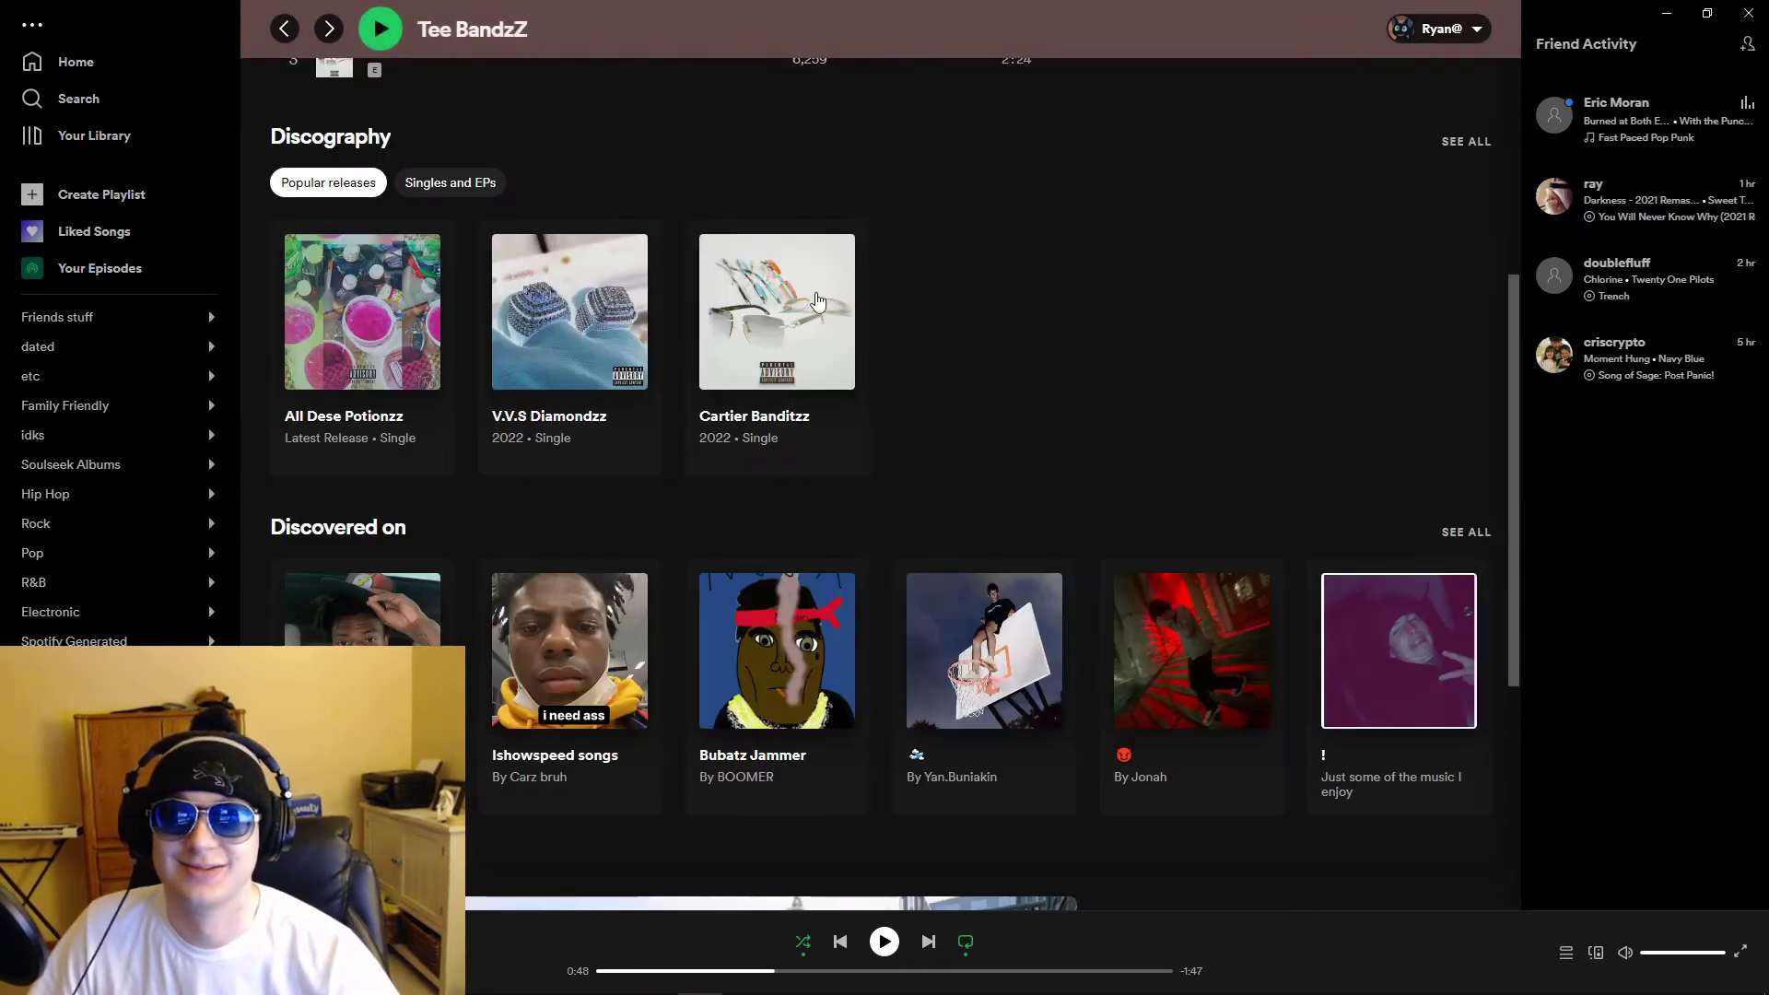
{"action": "scroll", "coordinate": [1203, 545], "scroll_direction": "up", "scroll_amount": 5}
Step: Open Chief Keef from recent searches and browse his Popular tracks and Discography
{"action": "left_click", "coordinate": [116, 99]}
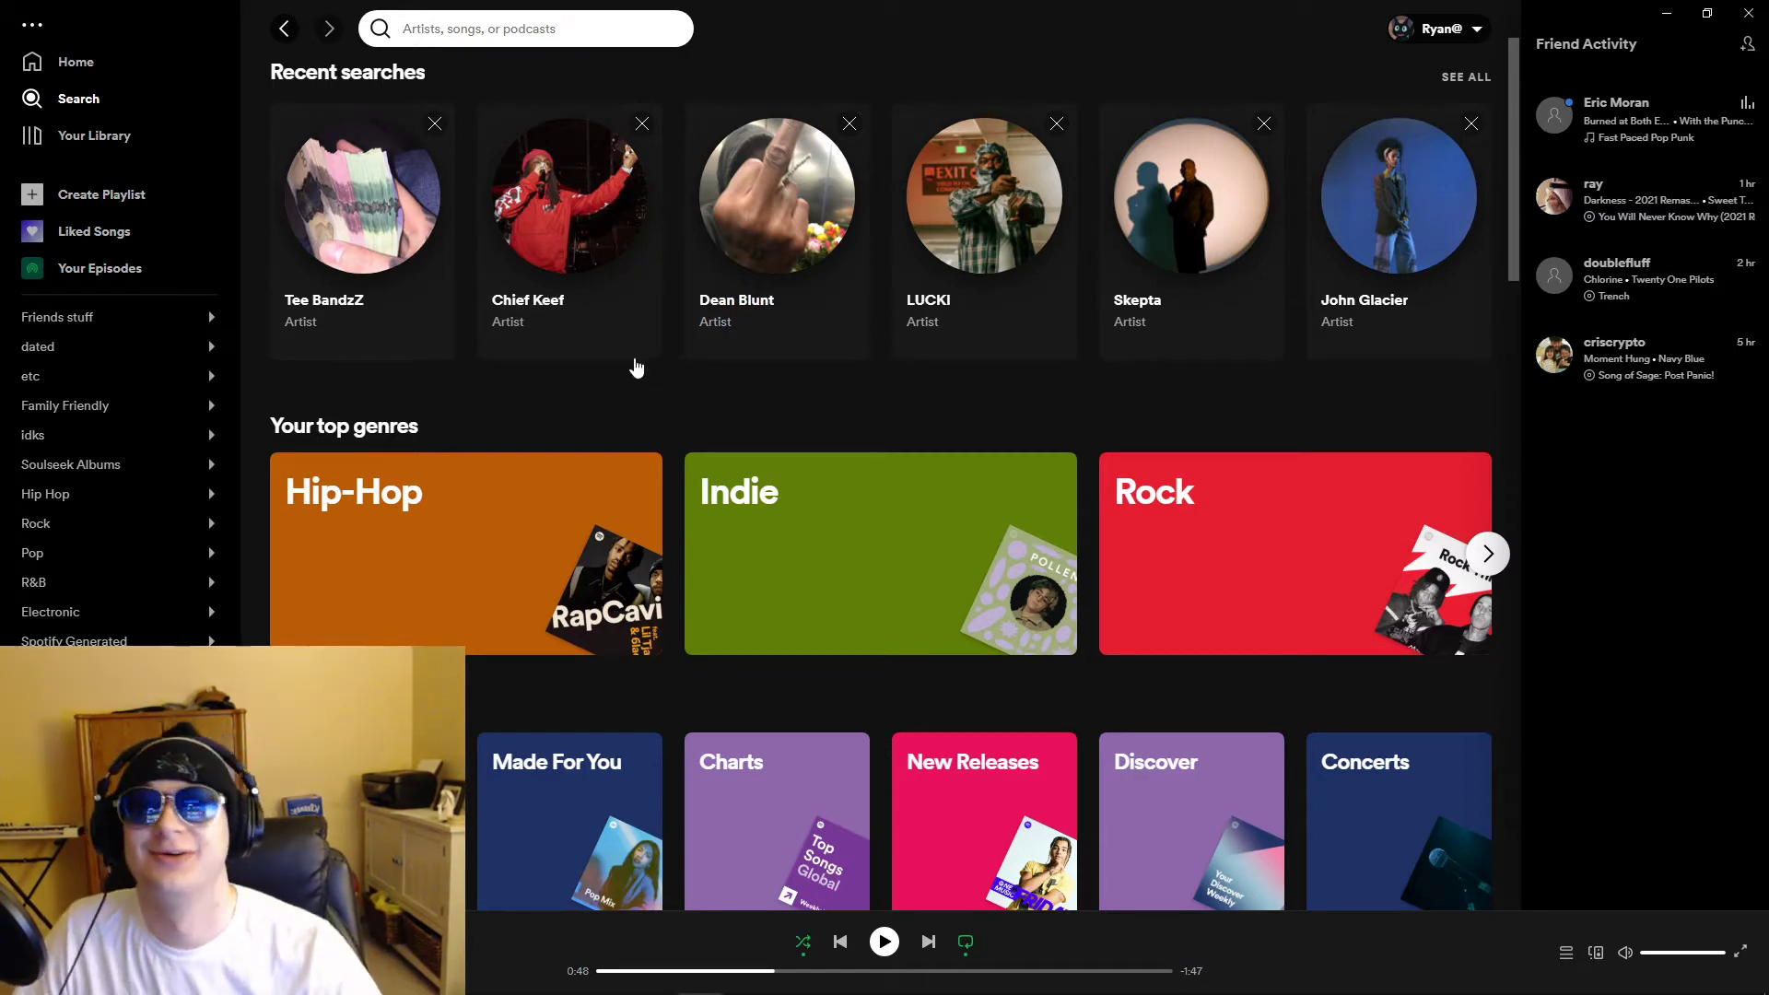
{"action": "left_click", "coordinate": [595, 336]}
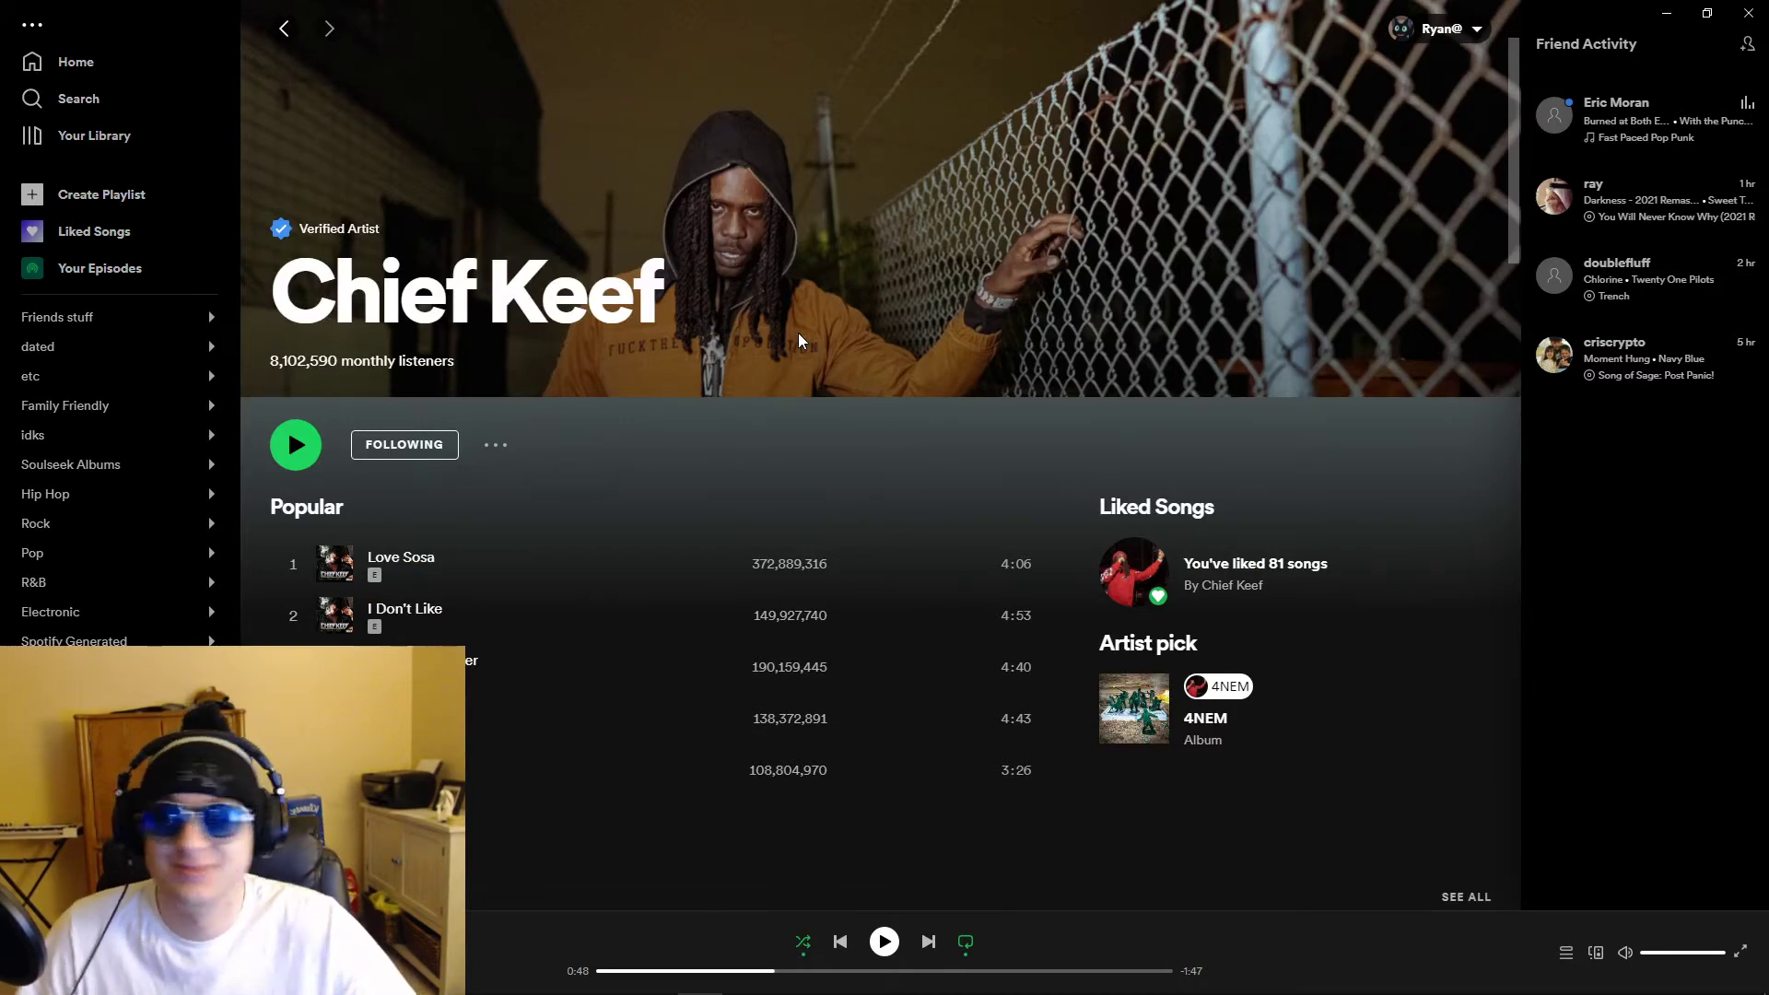
{"action": "scroll", "coordinate": [798, 333], "scroll_direction": "down", "scroll_amount": 5}
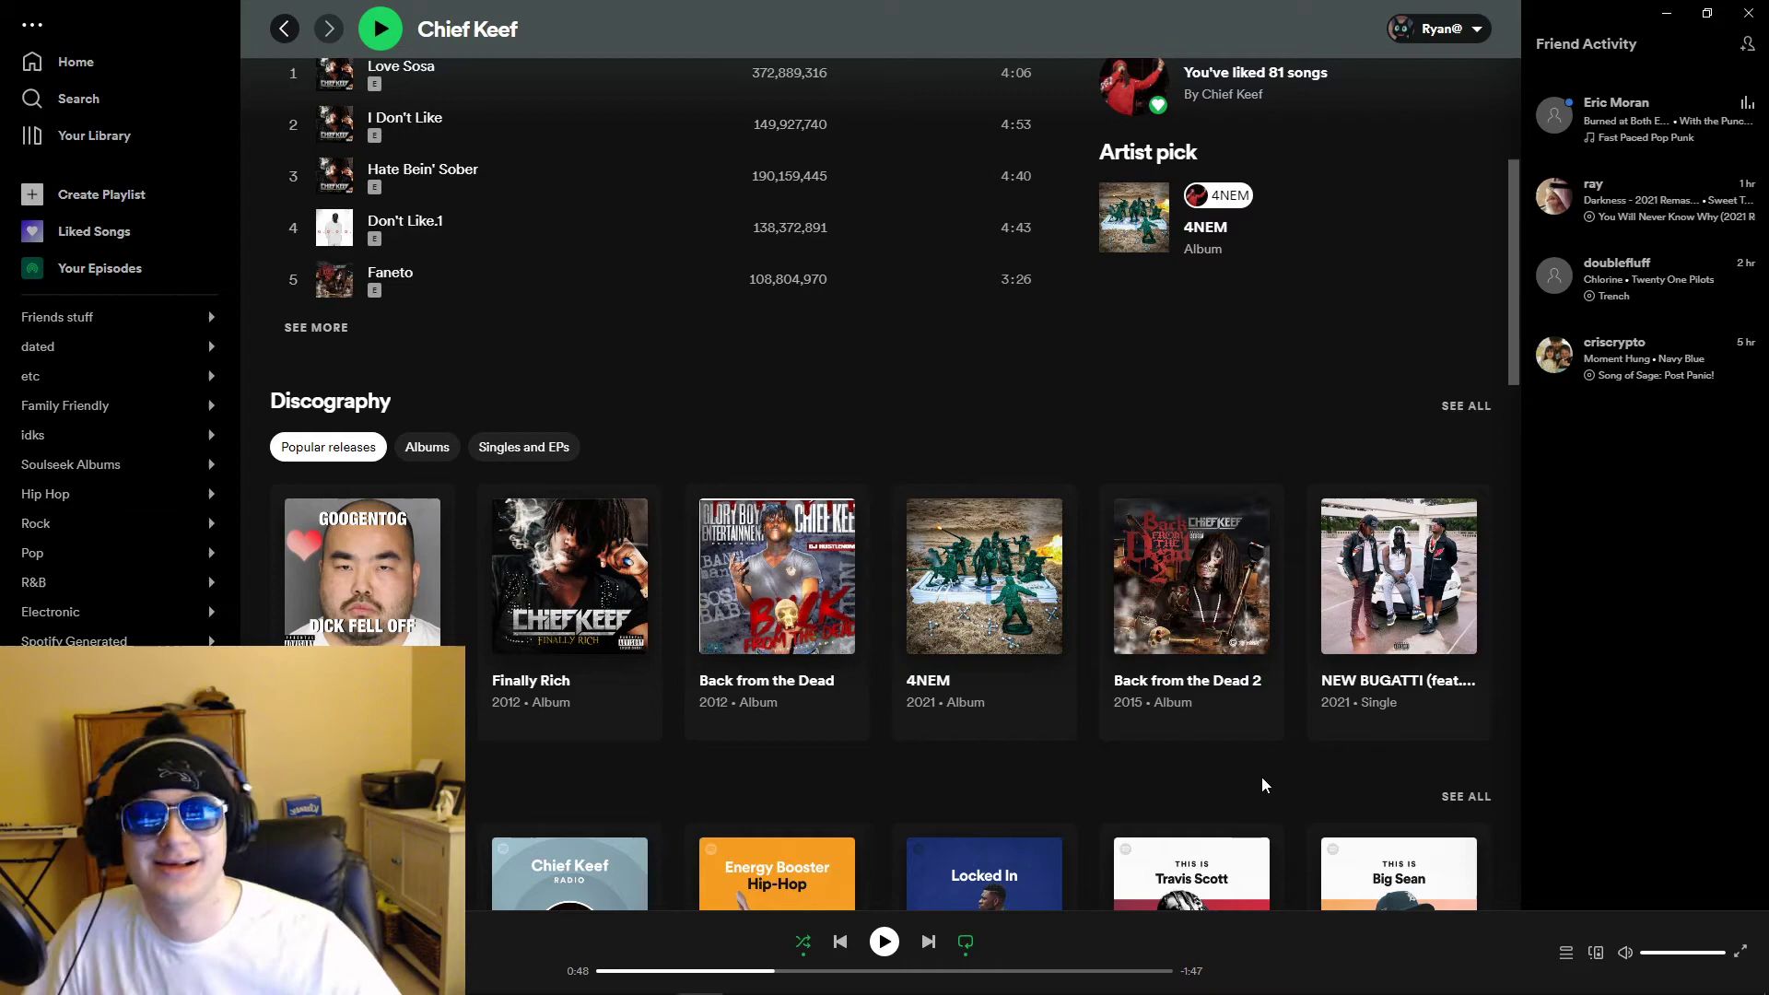
{"action": "scroll", "coordinate": [1163, 422], "scroll_direction": "up", "scroll_amount": 5}
{"action": "scroll", "coordinate": [842, 302], "scroll_direction": "down", "scroll_amount": 4}
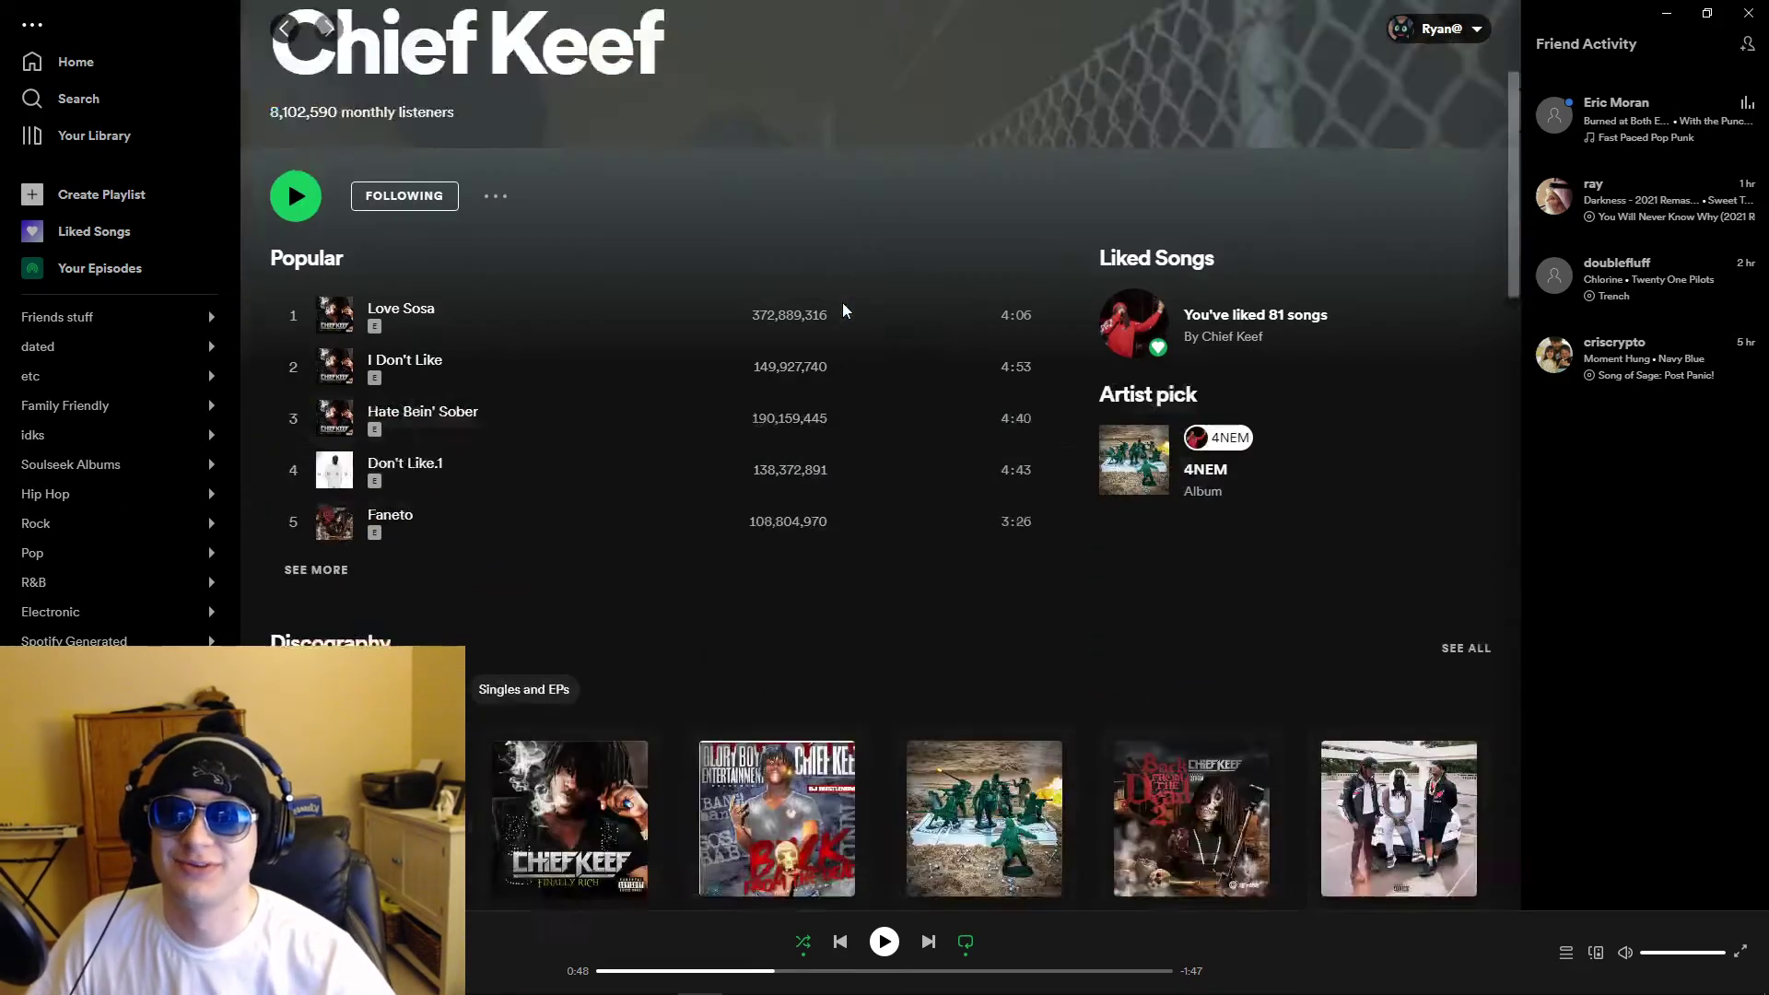
{"action": "scroll", "coordinate": [841, 315], "scroll_direction": "up", "scroll_amount": 3}
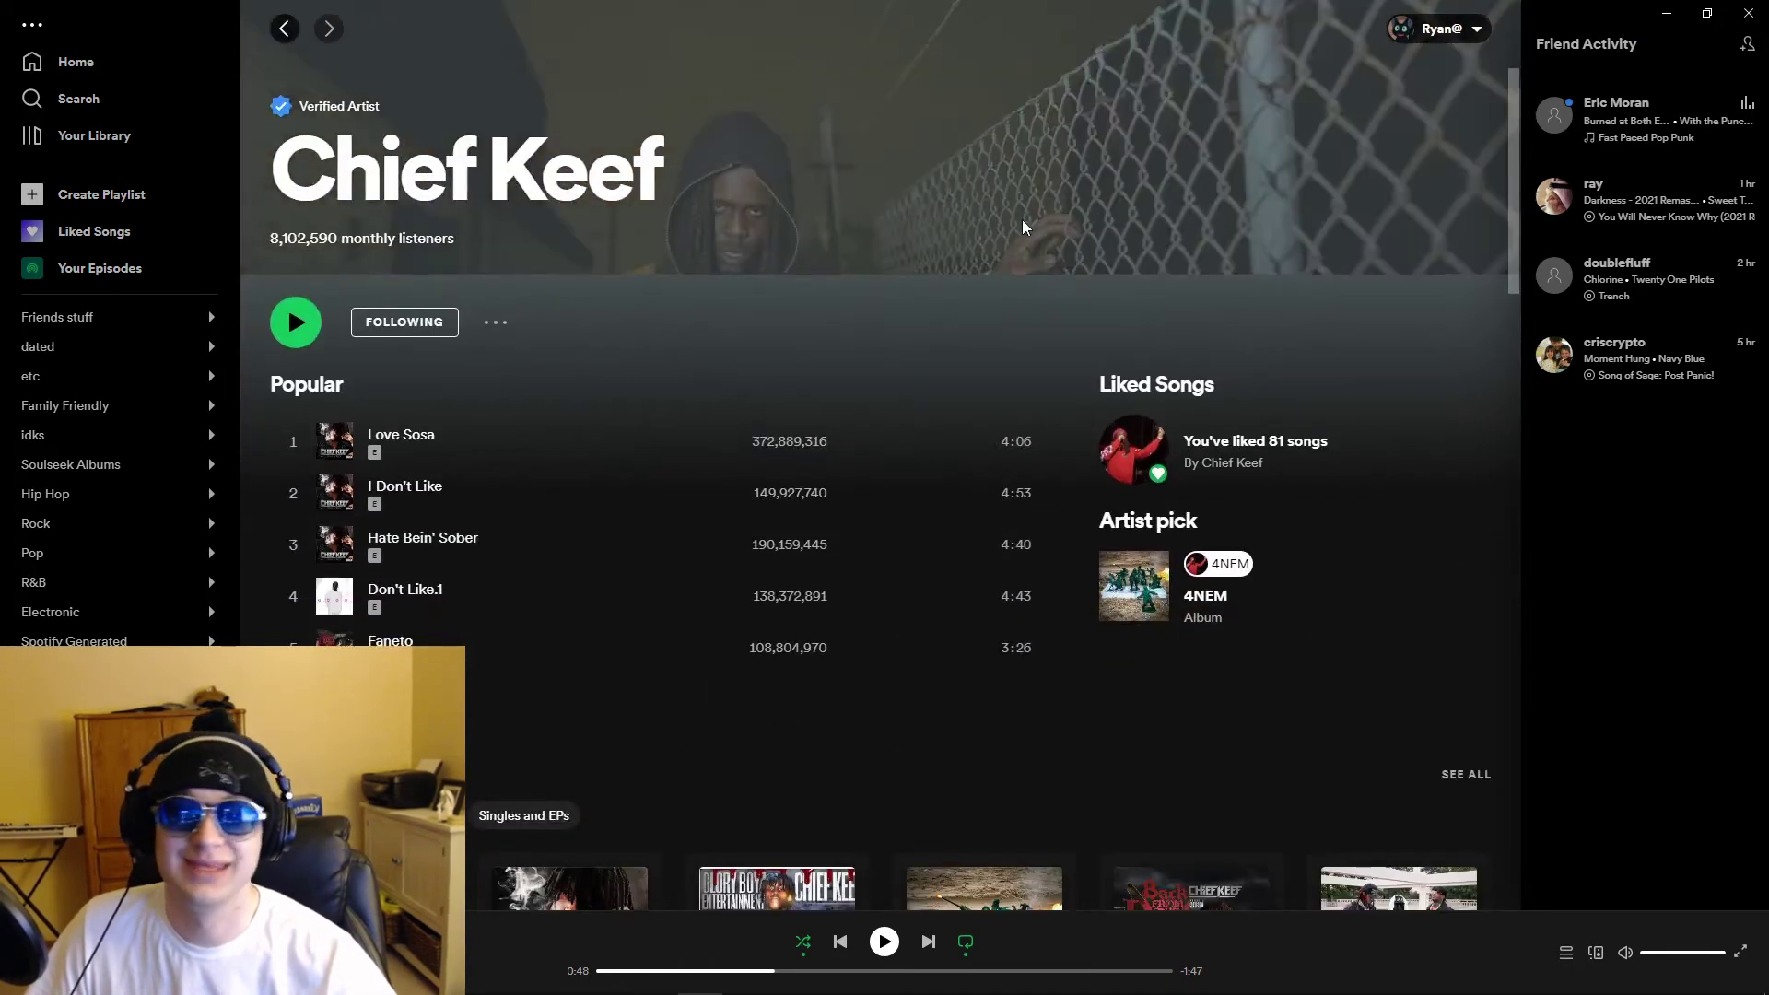
{"action": "scroll", "coordinate": [958, 261], "scroll_direction": "down", "scroll_amount": 7}
{"action": "scroll", "coordinate": [438, 647], "scroll_direction": "up", "scroll_amount": 1}
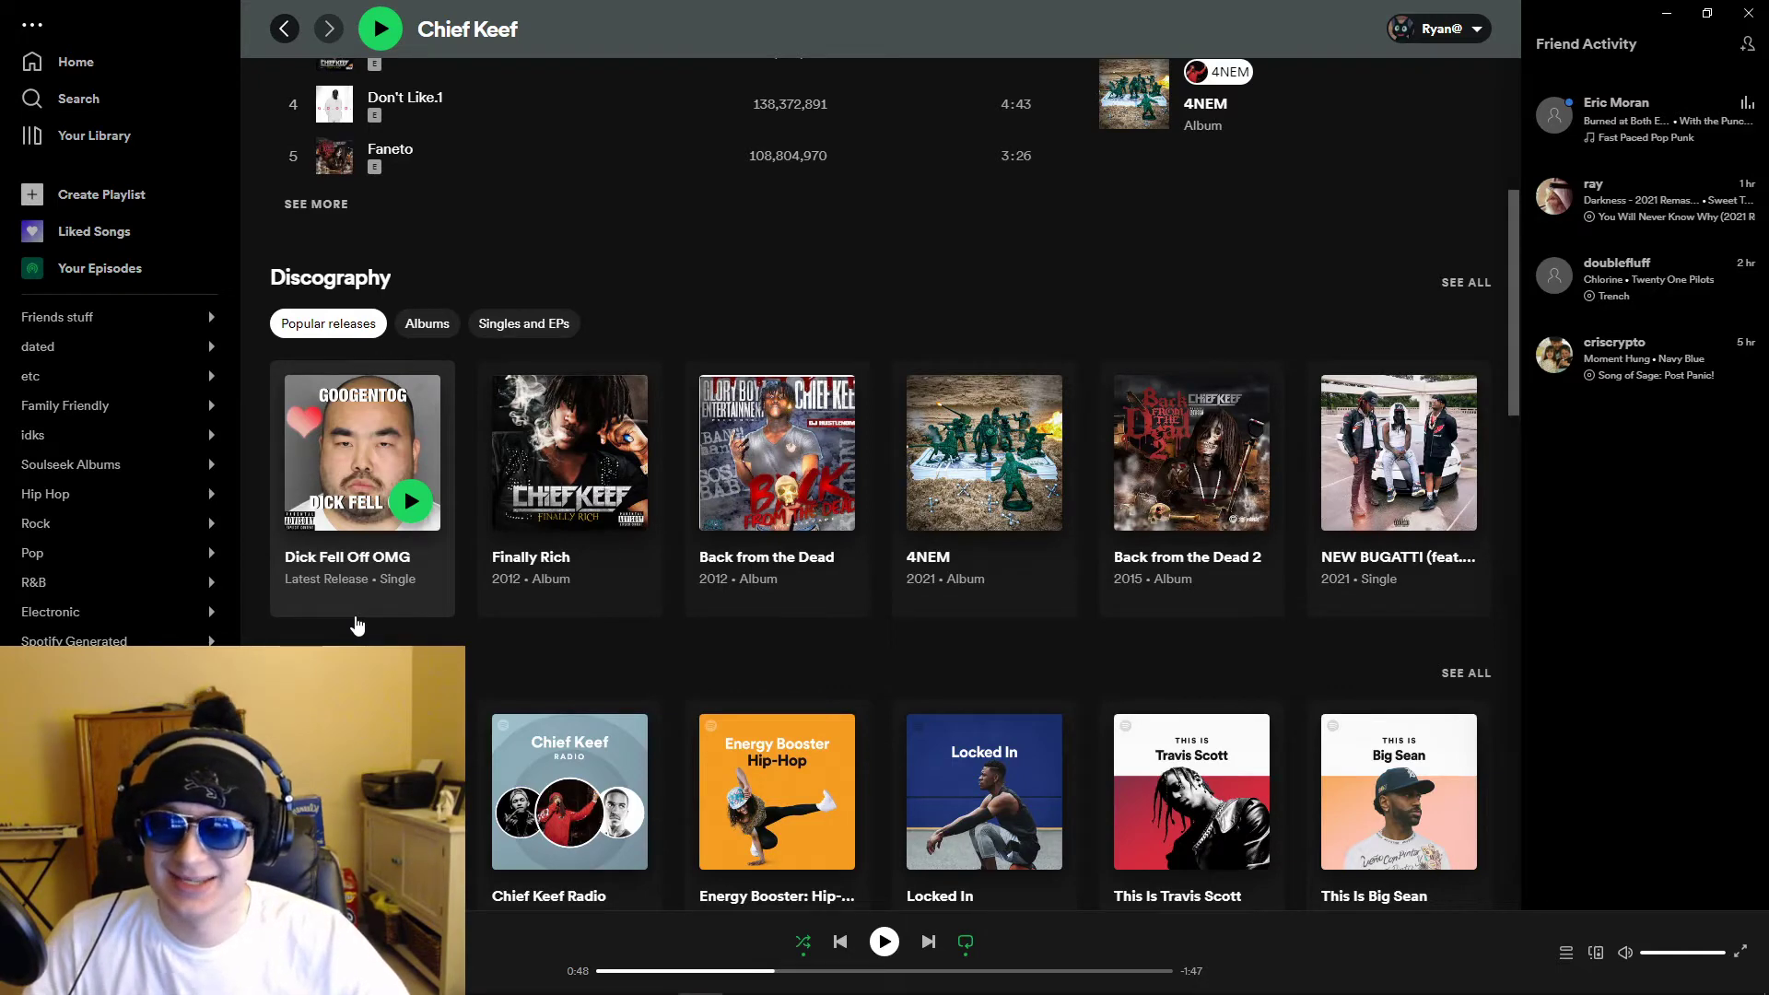
{"action": "left_click", "coordinate": [408, 612]}
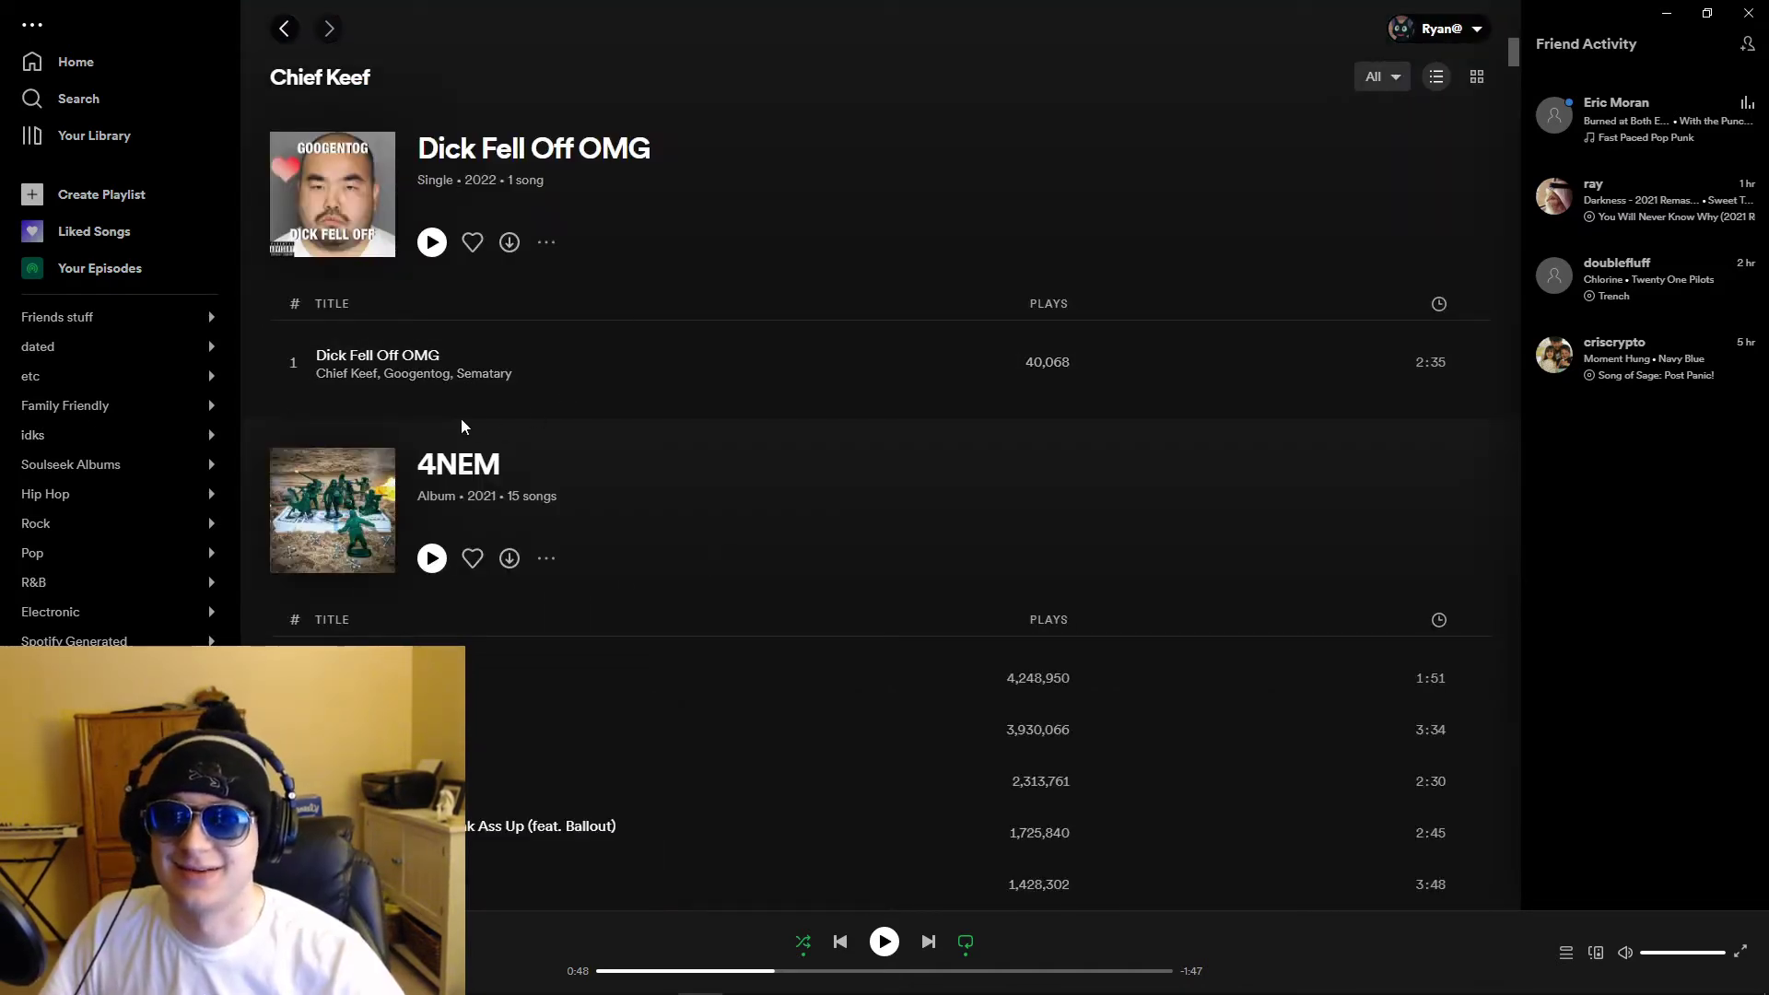
{"action": "left_click", "coordinate": [419, 375]}
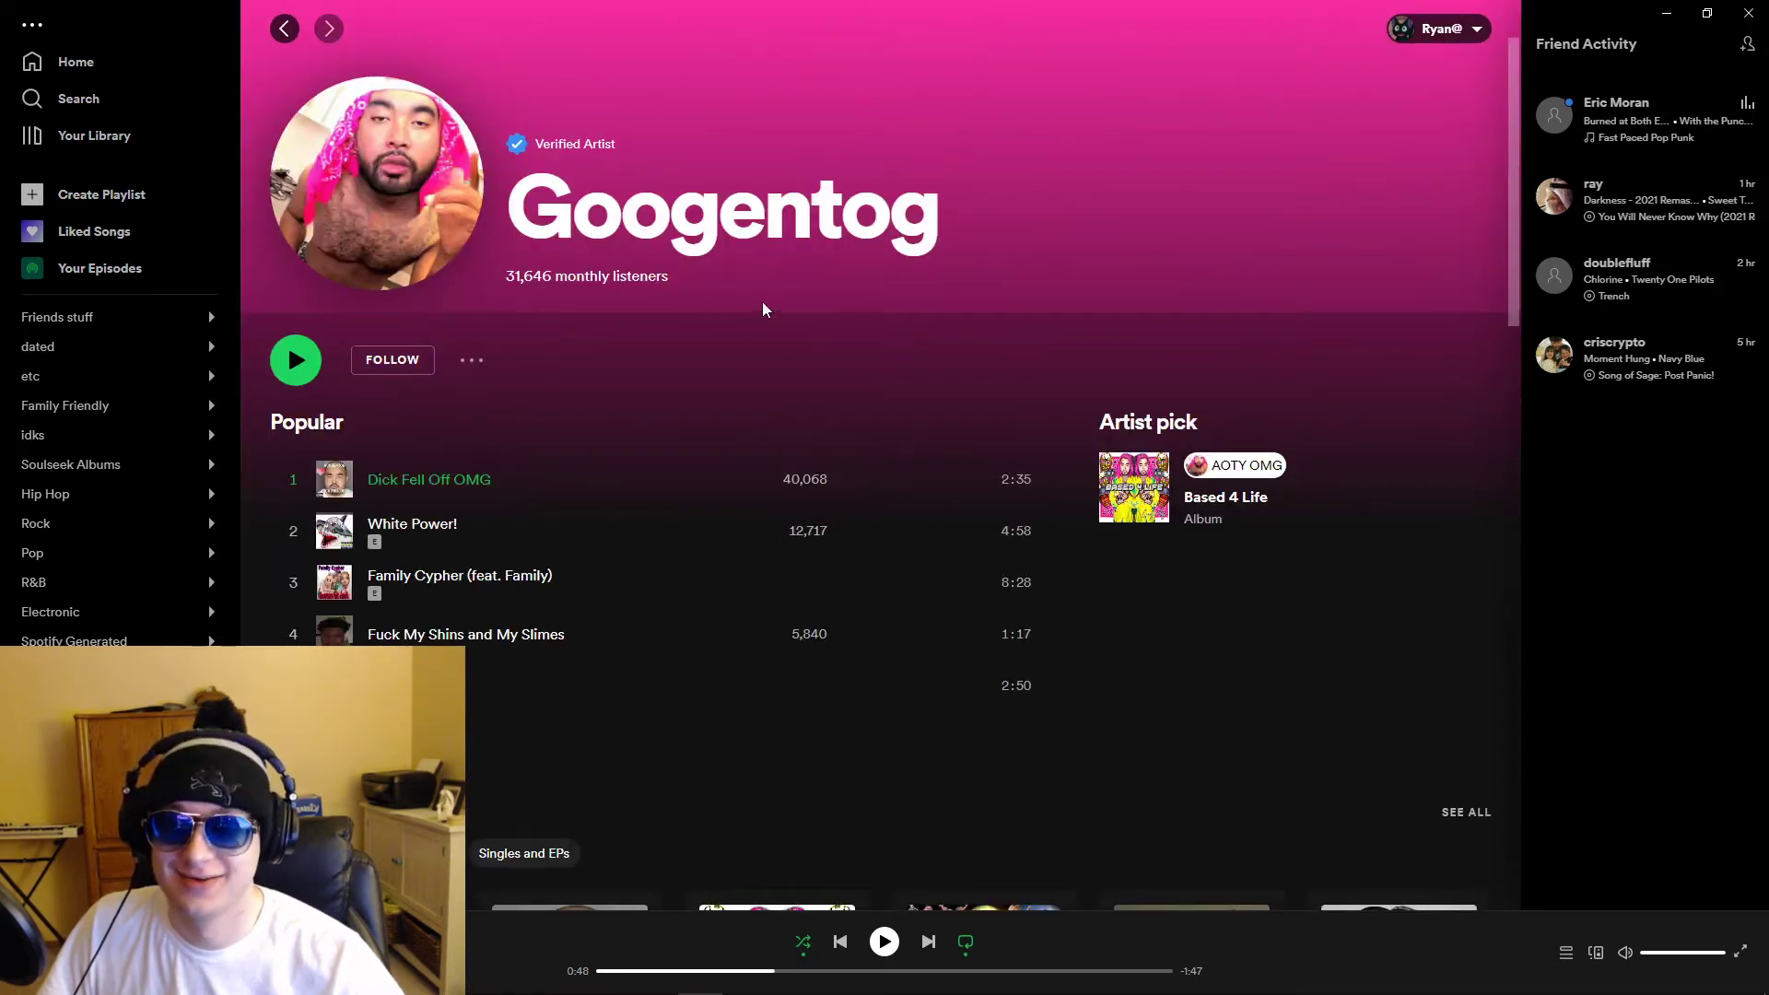
{"action": "key", "text": "alt+Left"}
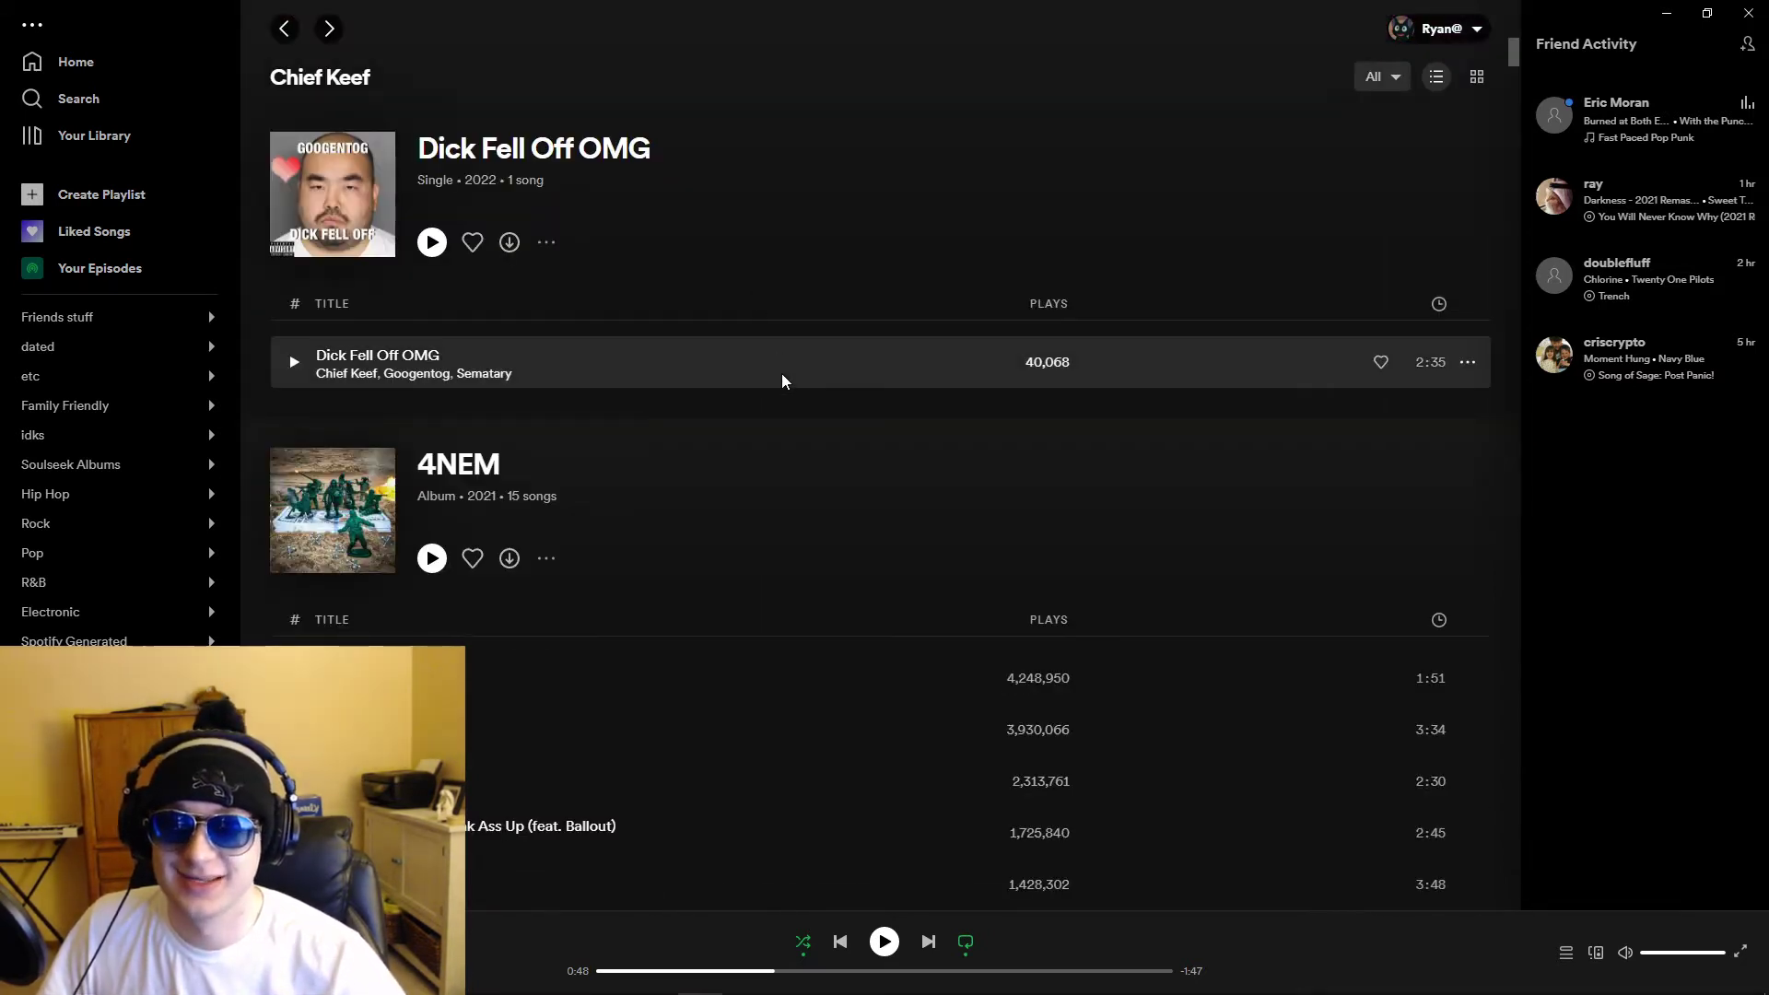
Step: Play Dick Fell Off OMG and seek progressively ahead toward the end of the track
{"action": "double_click", "coordinate": [735, 361]}
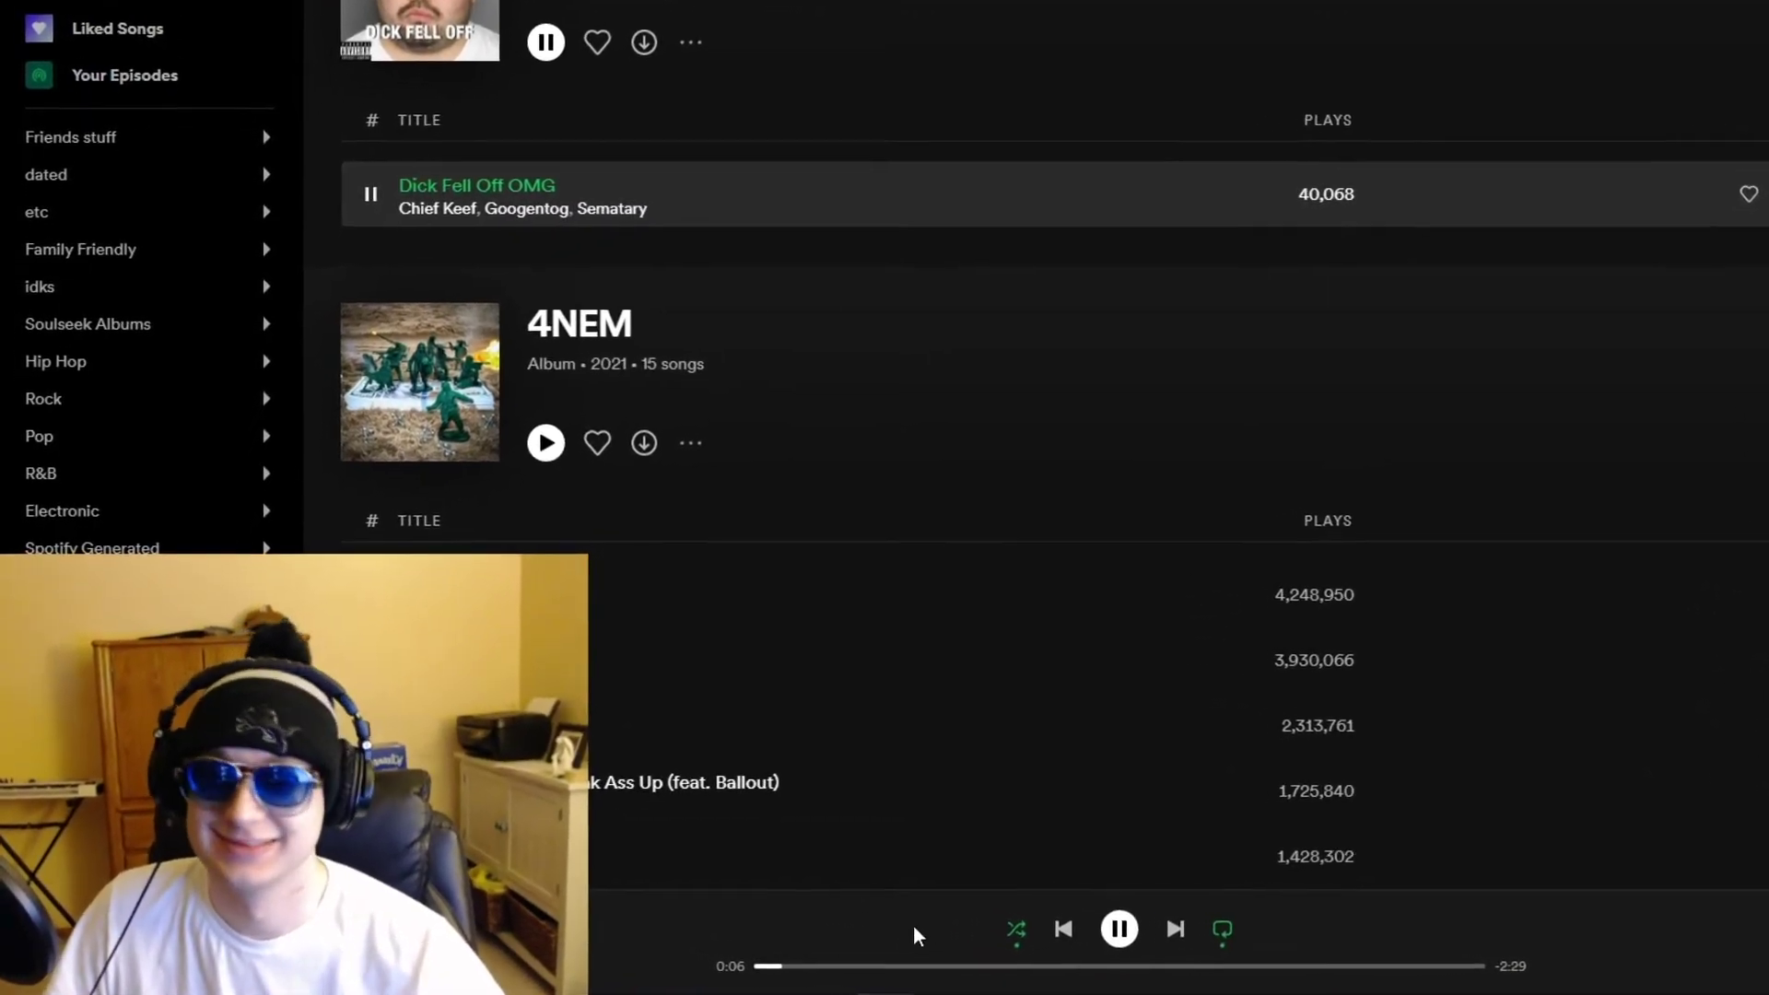
{"action": "left_click", "coordinate": [875, 963]}
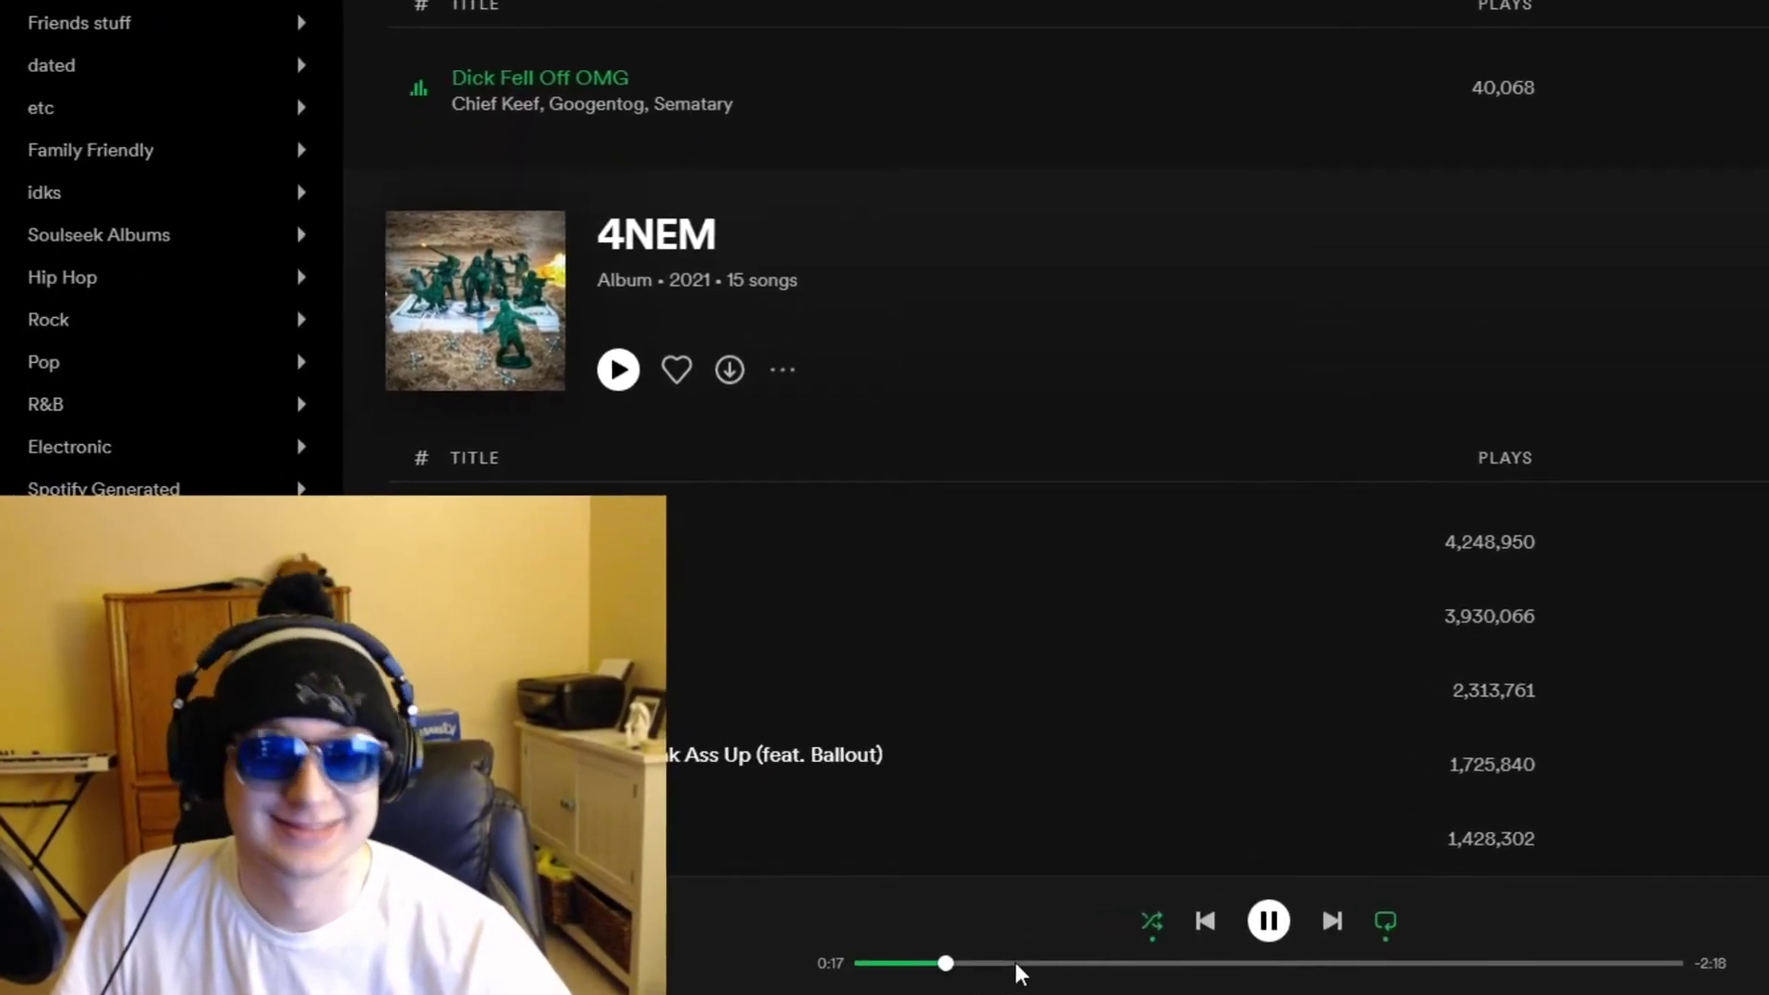
{"action": "left_click", "coordinate": [1030, 964]}
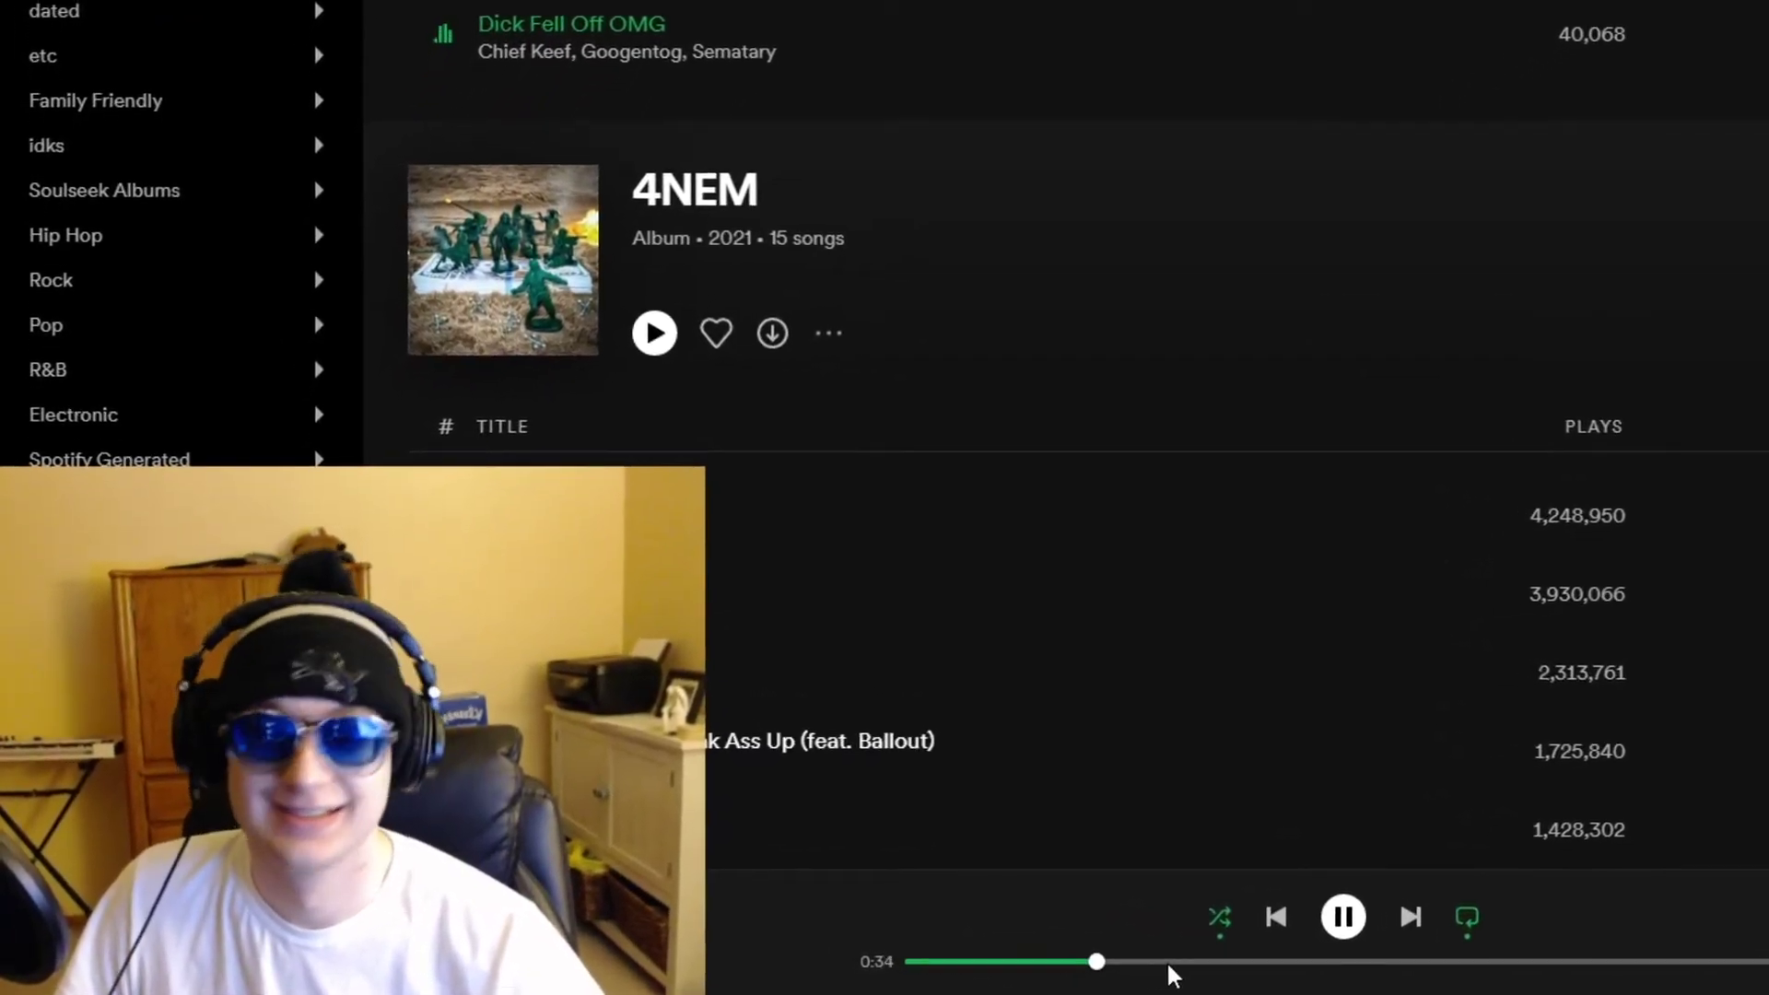
{"action": "left_click", "coordinate": [1168, 964]}
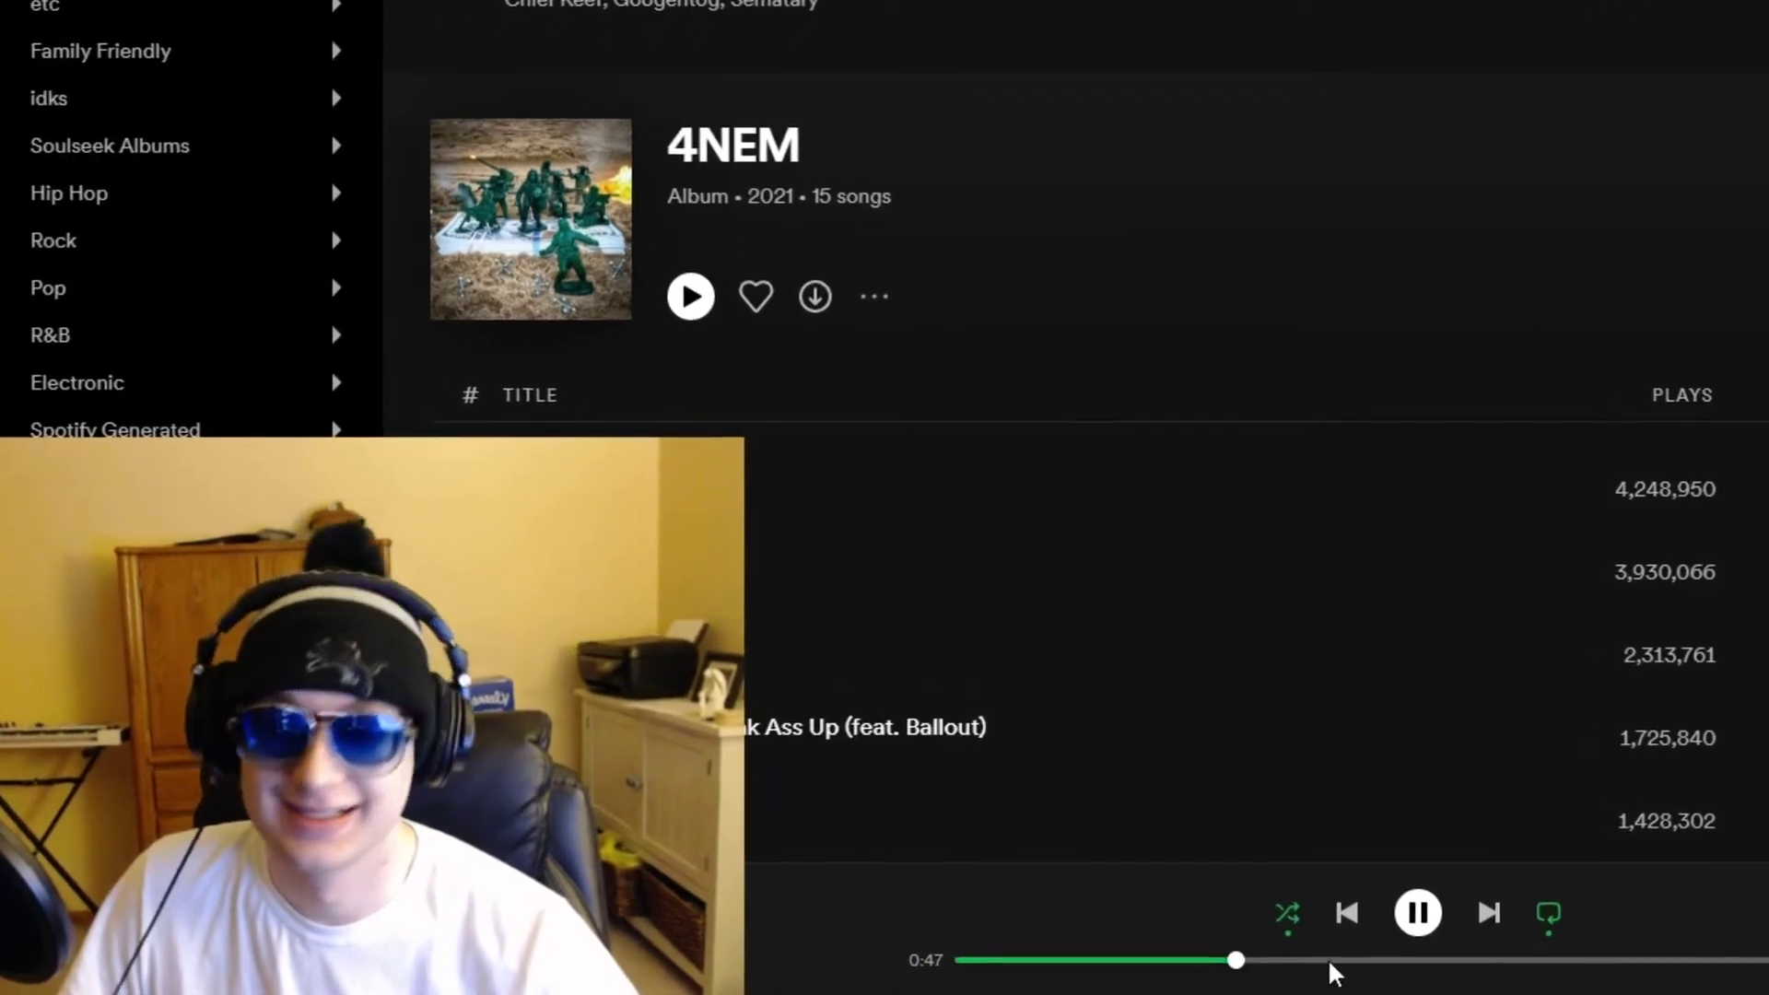
{"action": "left_click", "coordinate": [1331, 961]}
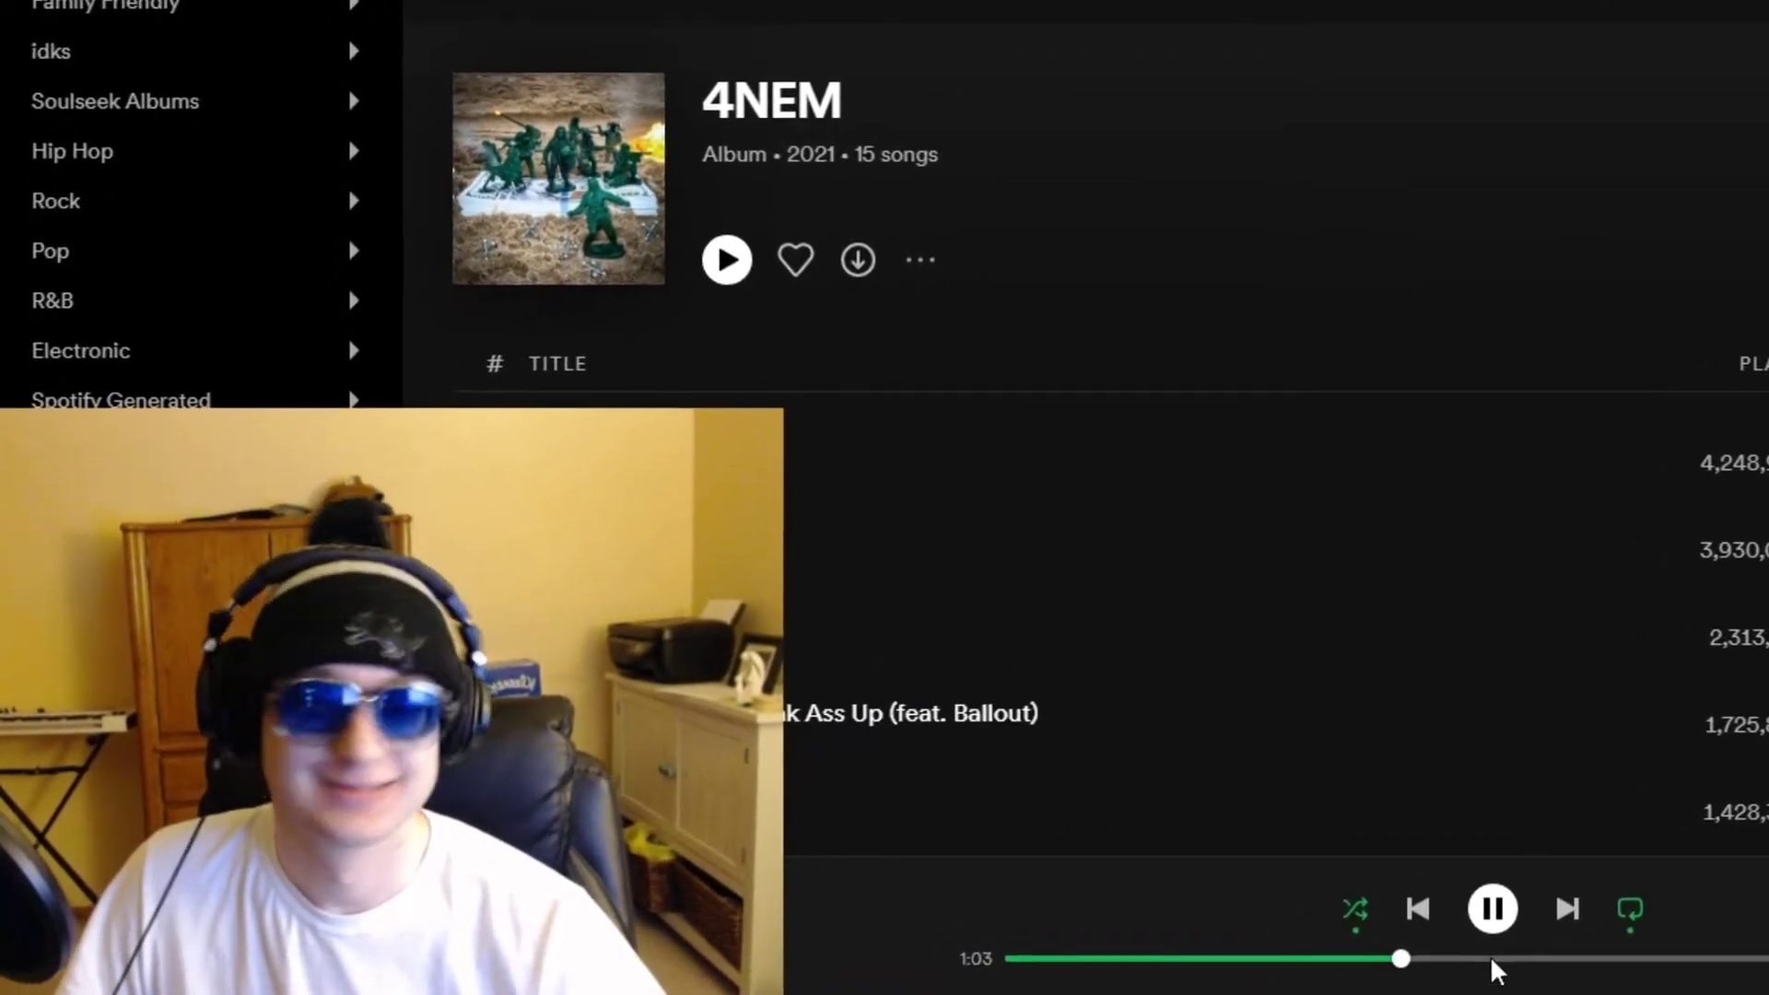
{"action": "left_click", "coordinate": [1495, 960]}
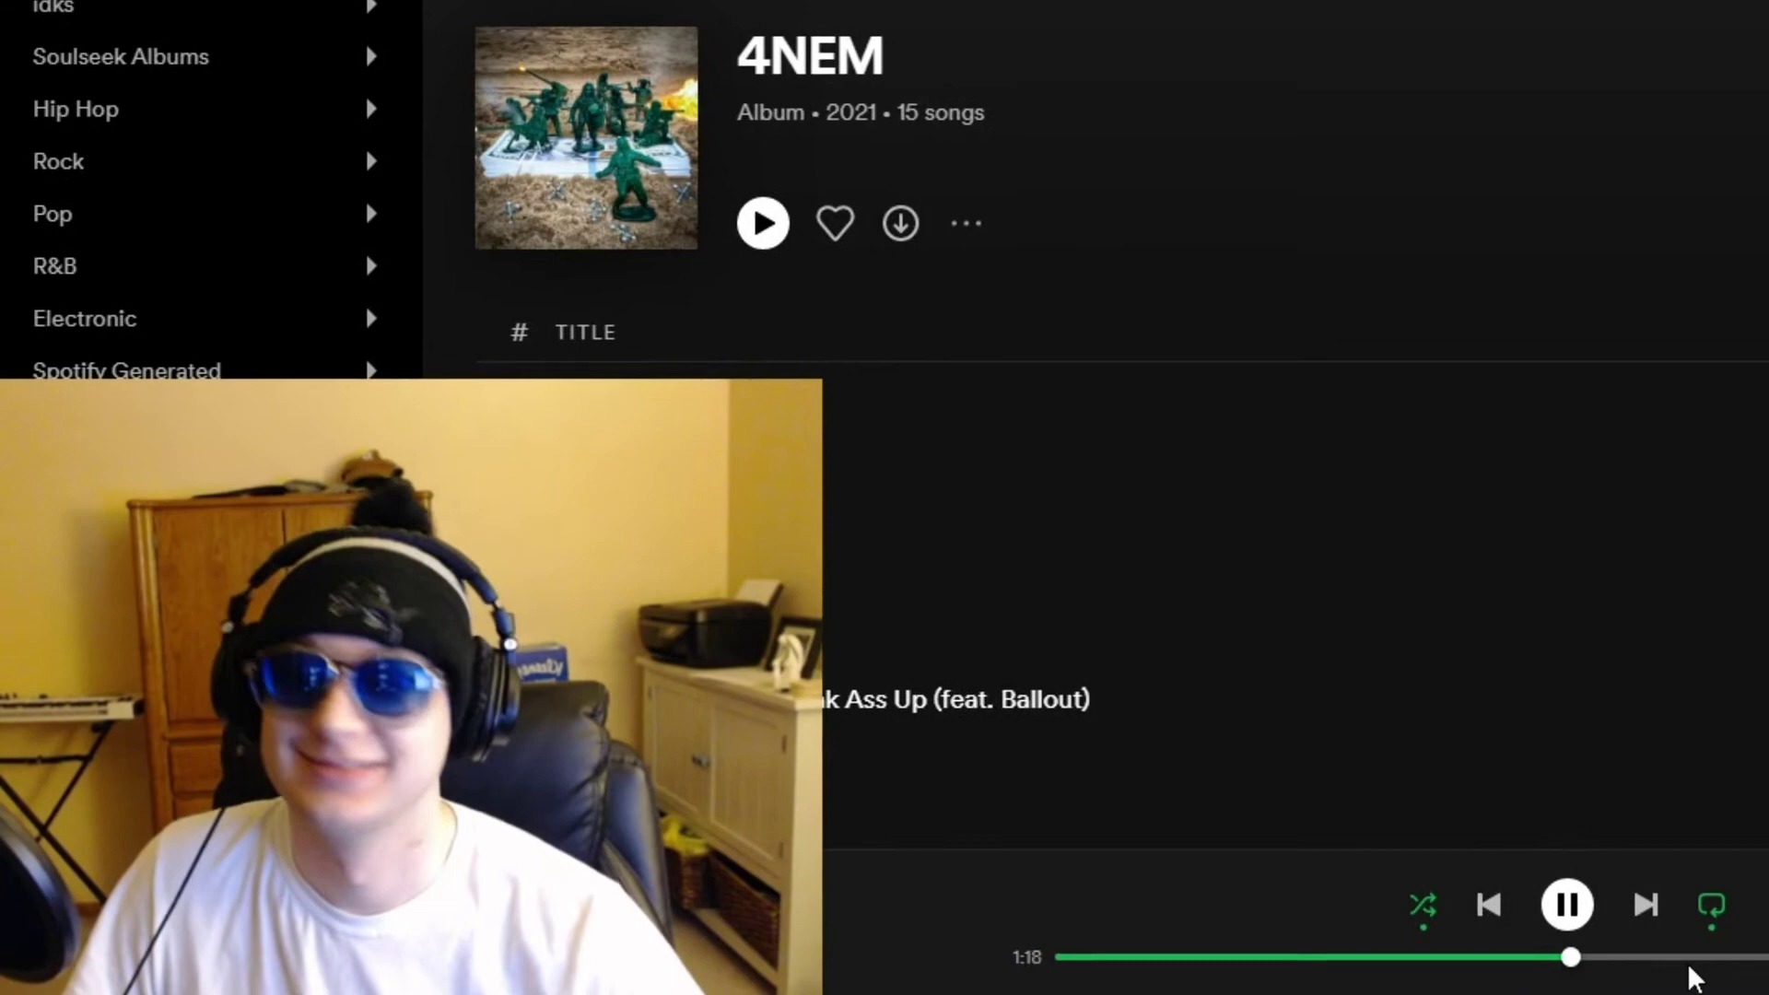
{"action": "left_click", "coordinate": [1691, 959]}
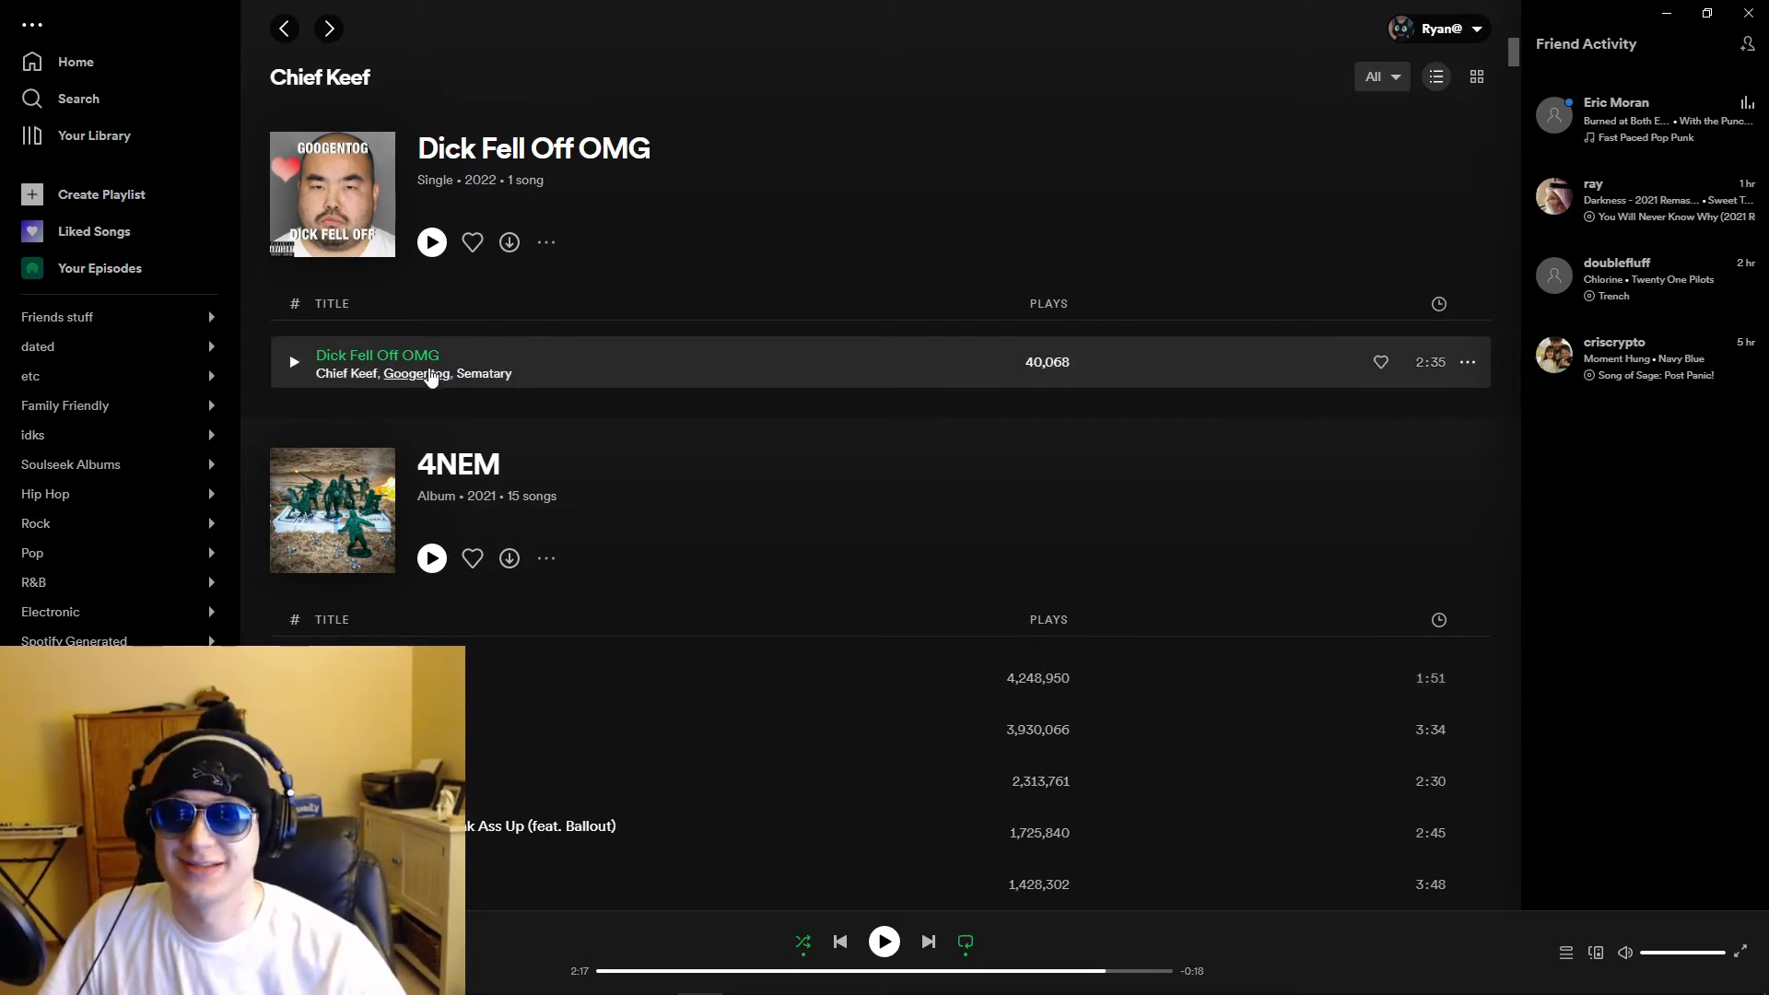
Step: Glance at Googentog's page, then play Sematary's Bunny Suit, seek ahead and pause it
{"action": "left_click", "coordinate": [429, 374]}
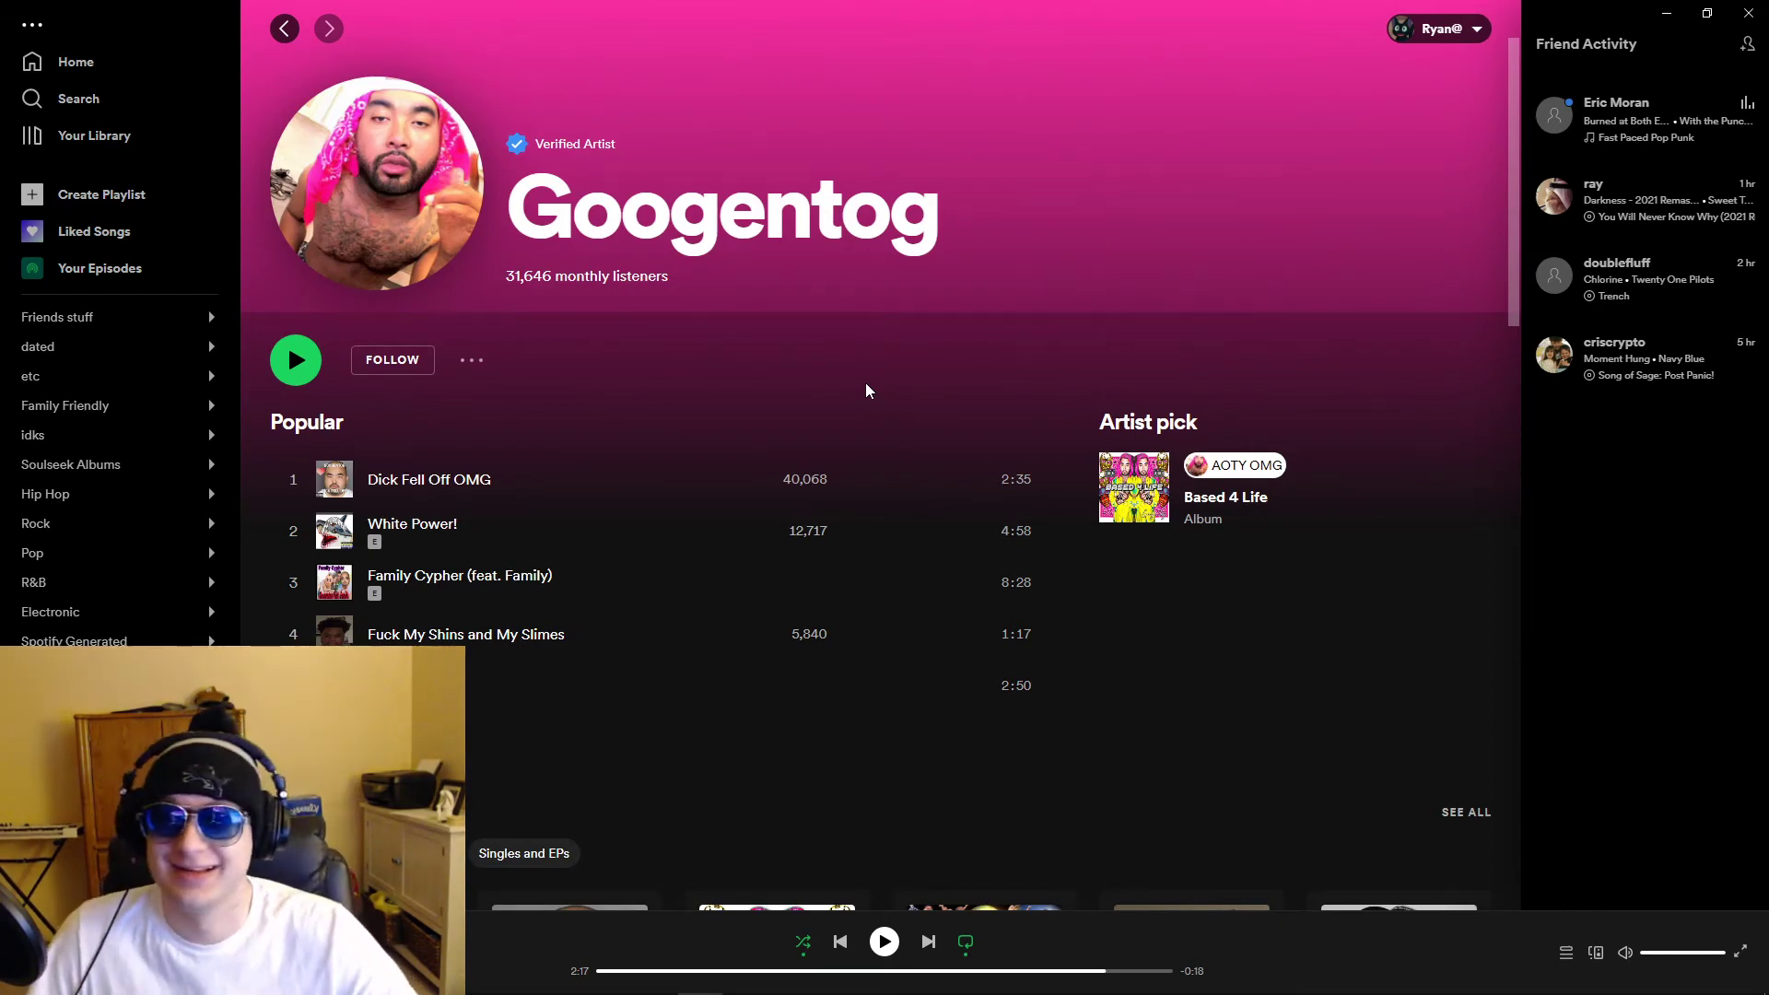
{"action": "key", "text": "alt+Left"}
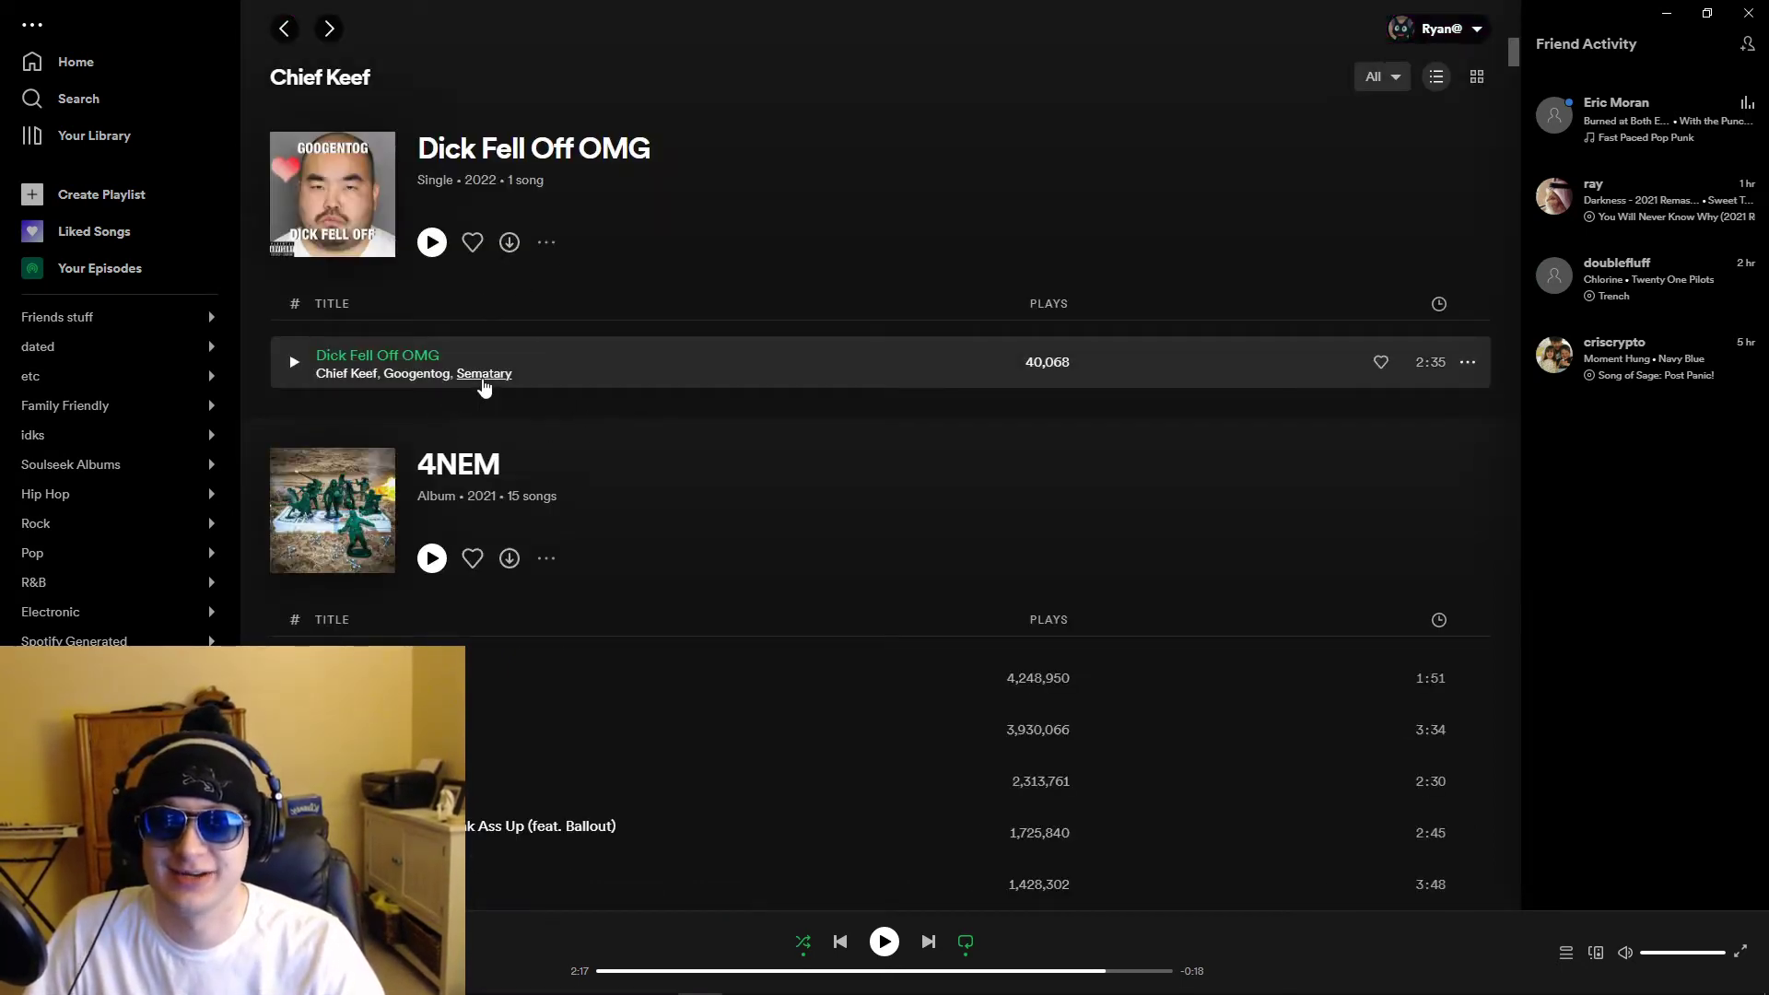
{"action": "left_click", "coordinate": [483, 376]}
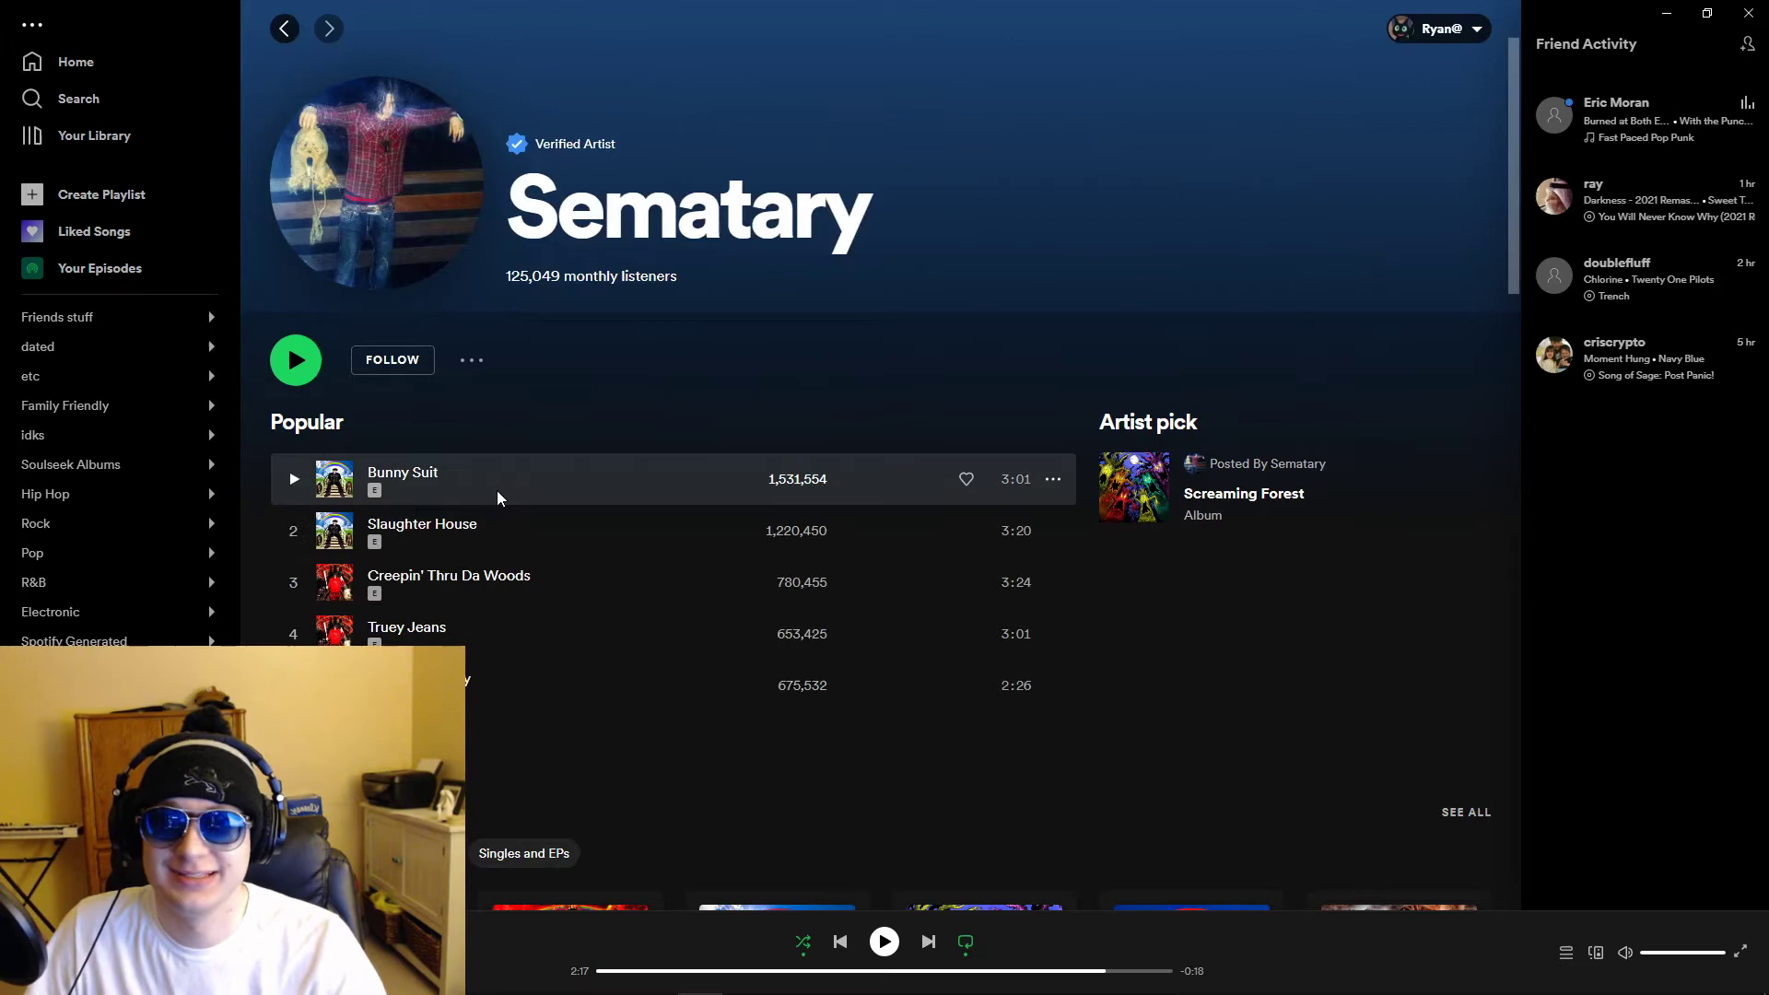
{"action": "double_click", "coordinate": [497, 497]}
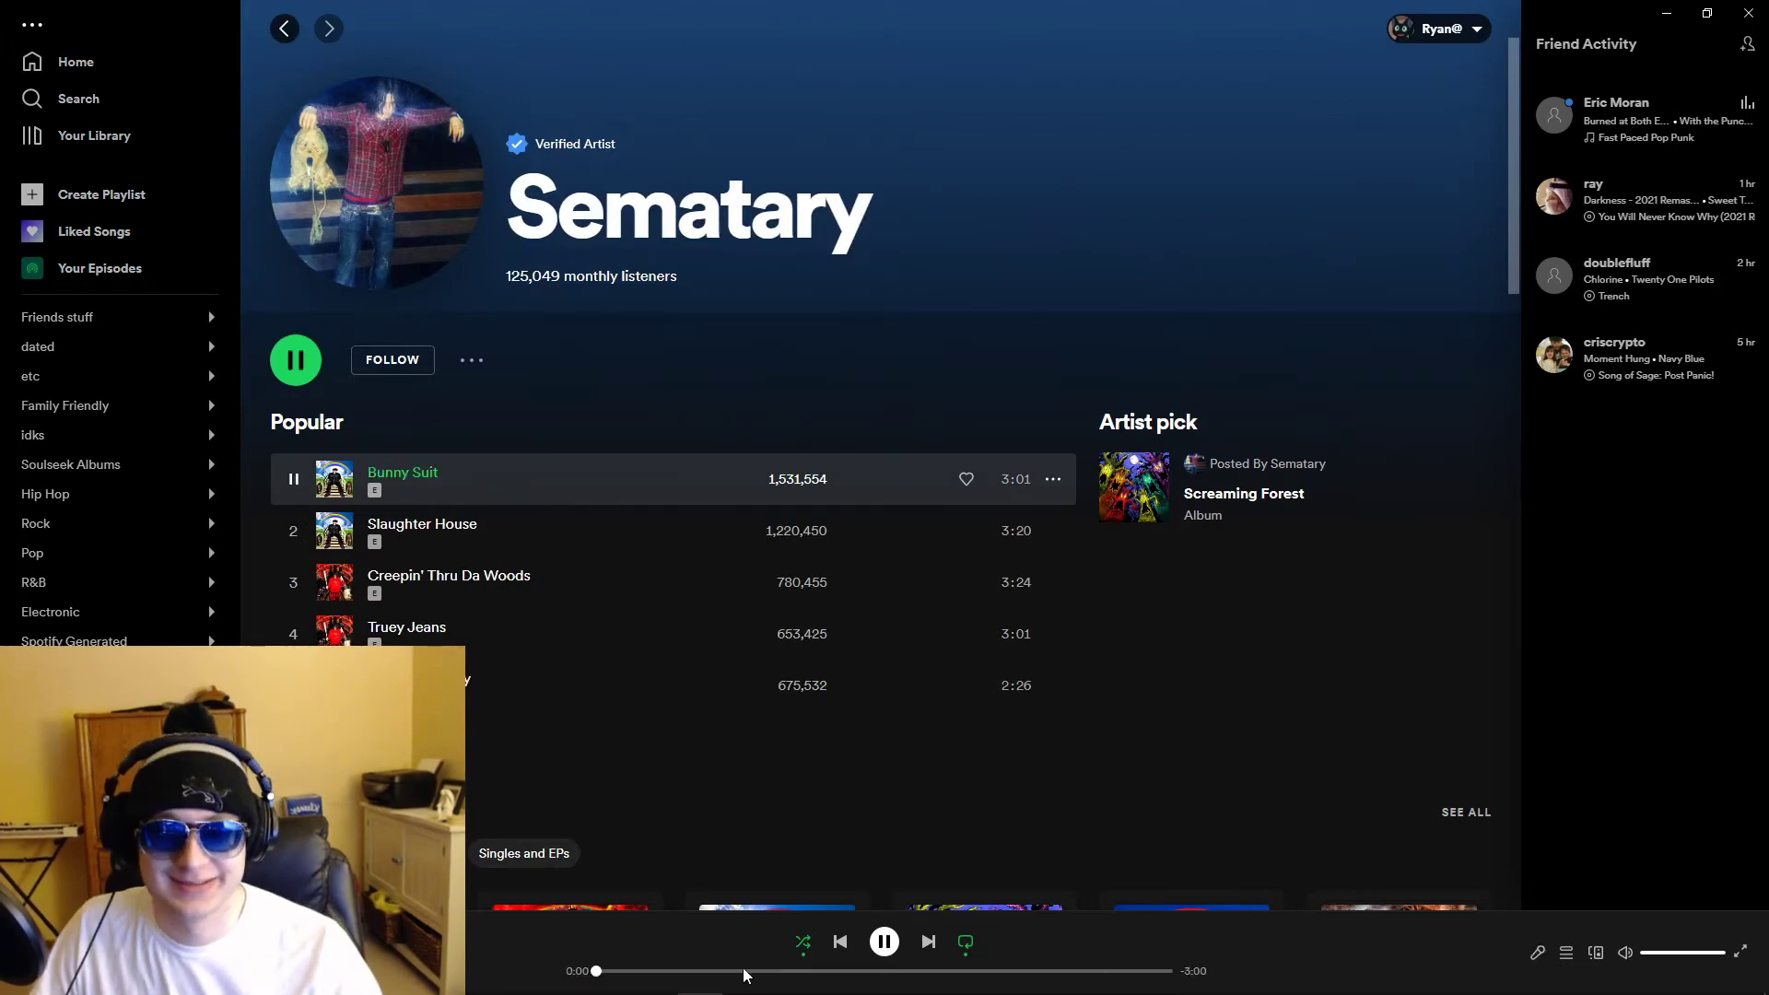
{"action": "left_click", "coordinate": [760, 972]}
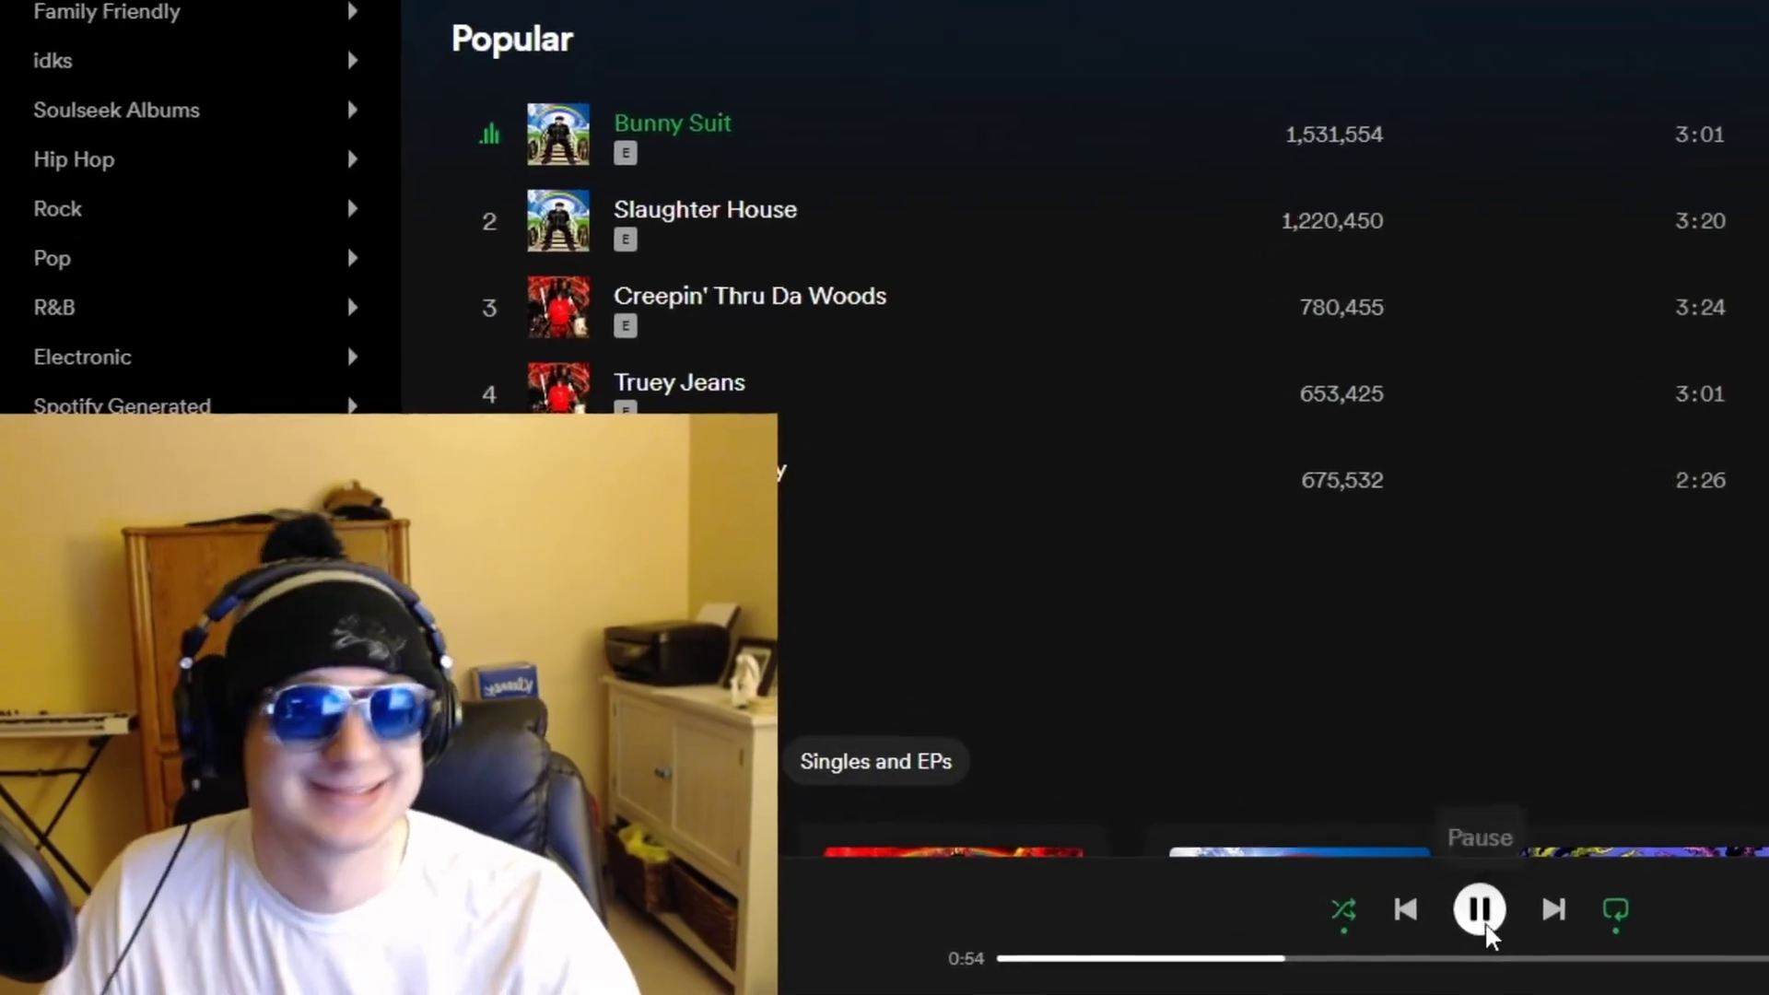
{"action": "left_click", "coordinate": [1564, 910]}
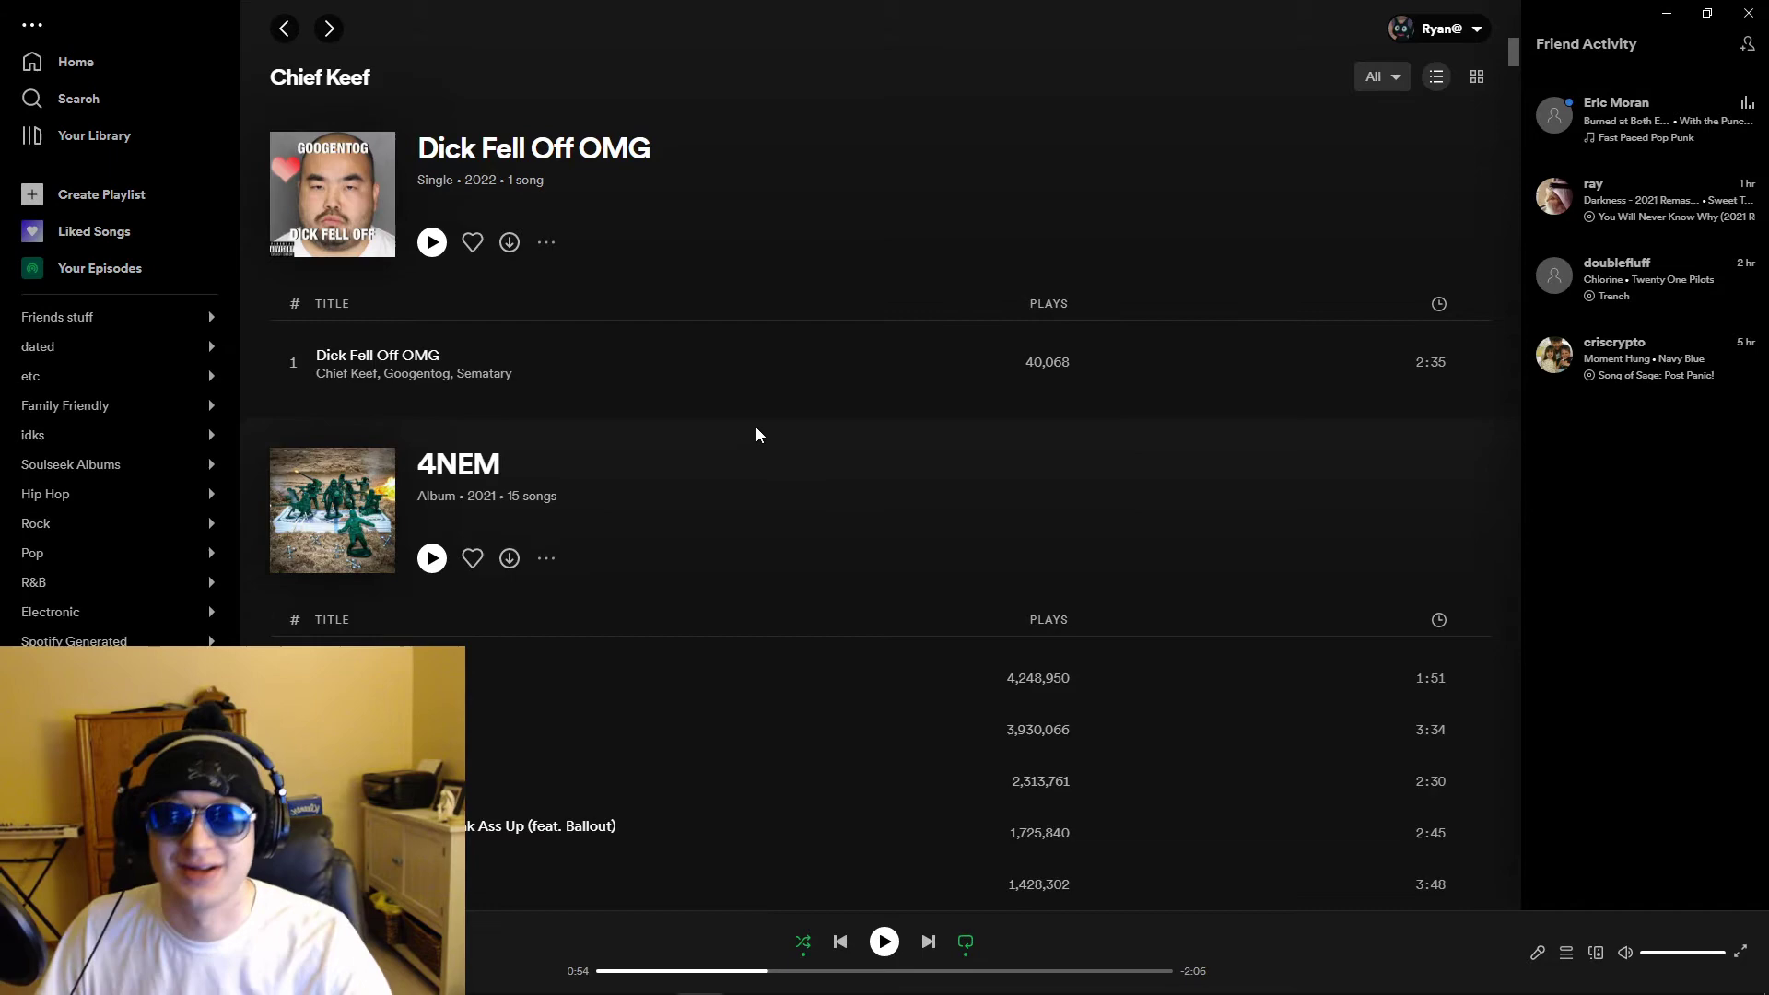
{"action": "left_click", "coordinate": [361, 378]}
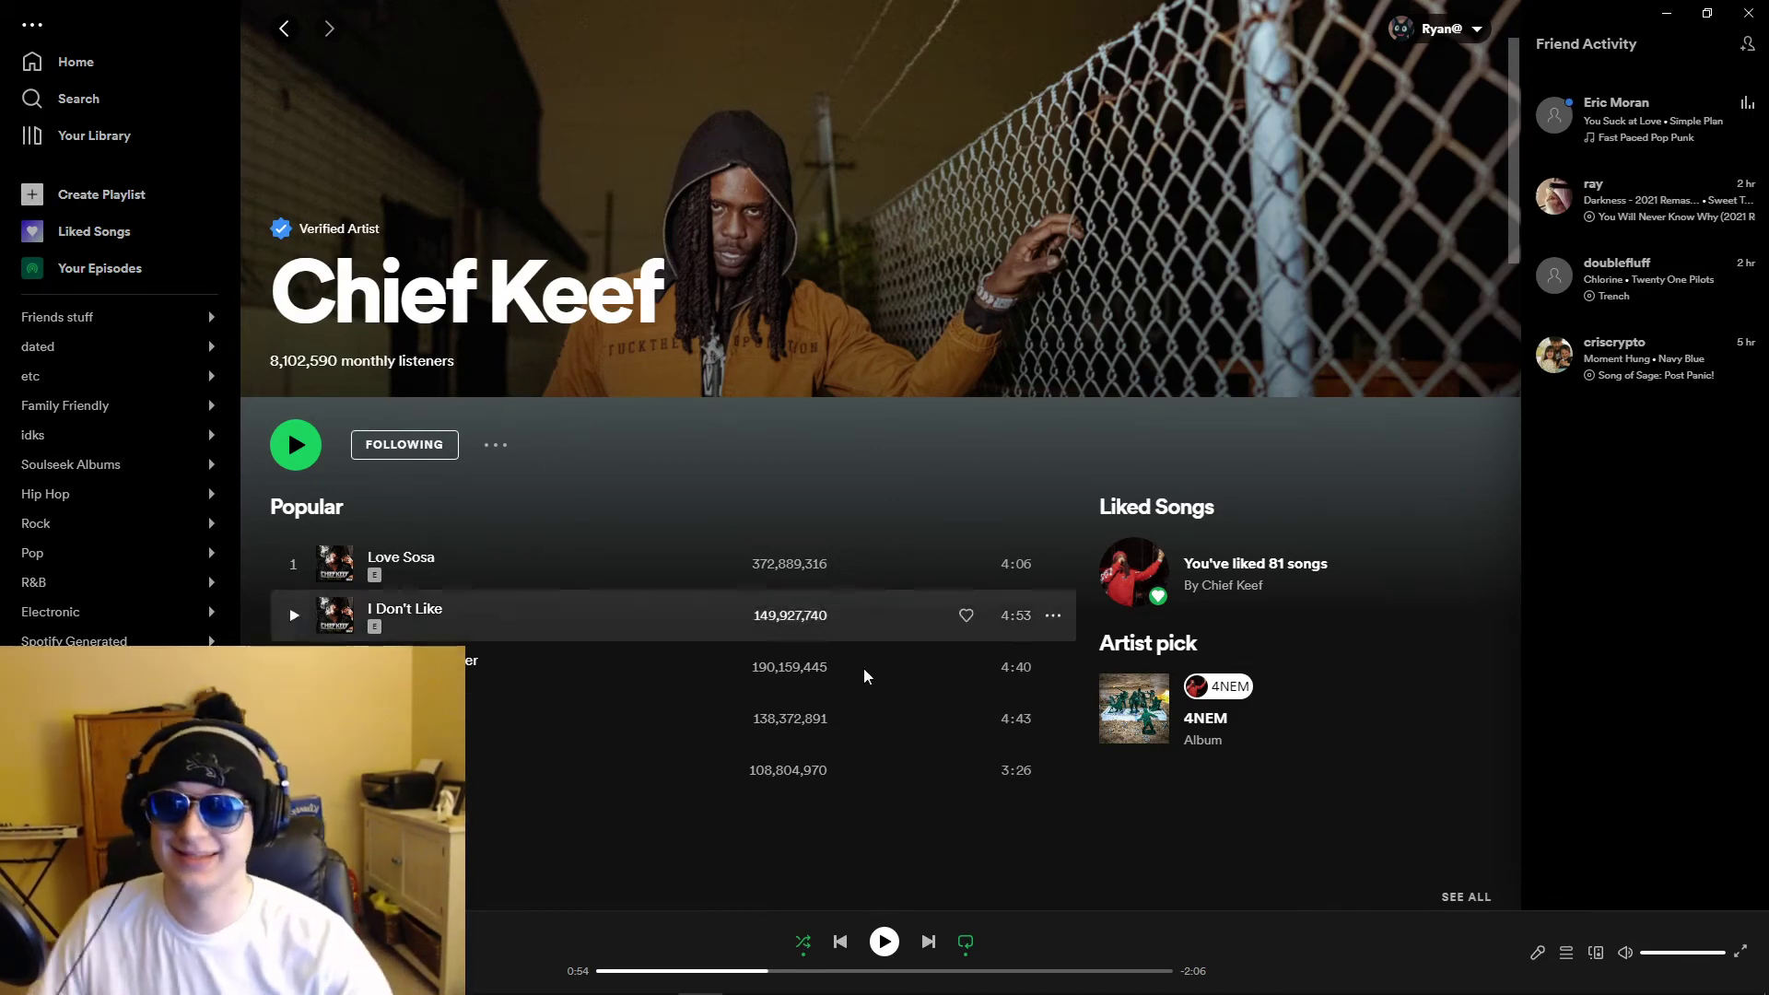
{"action": "scroll", "coordinate": [857, 645], "scroll_direction": "down", "scroll_amount": 4}
{"action": "scroll", "coordinate": [765, 522], "scroll_direction": "down", "scroll_amount": 1}
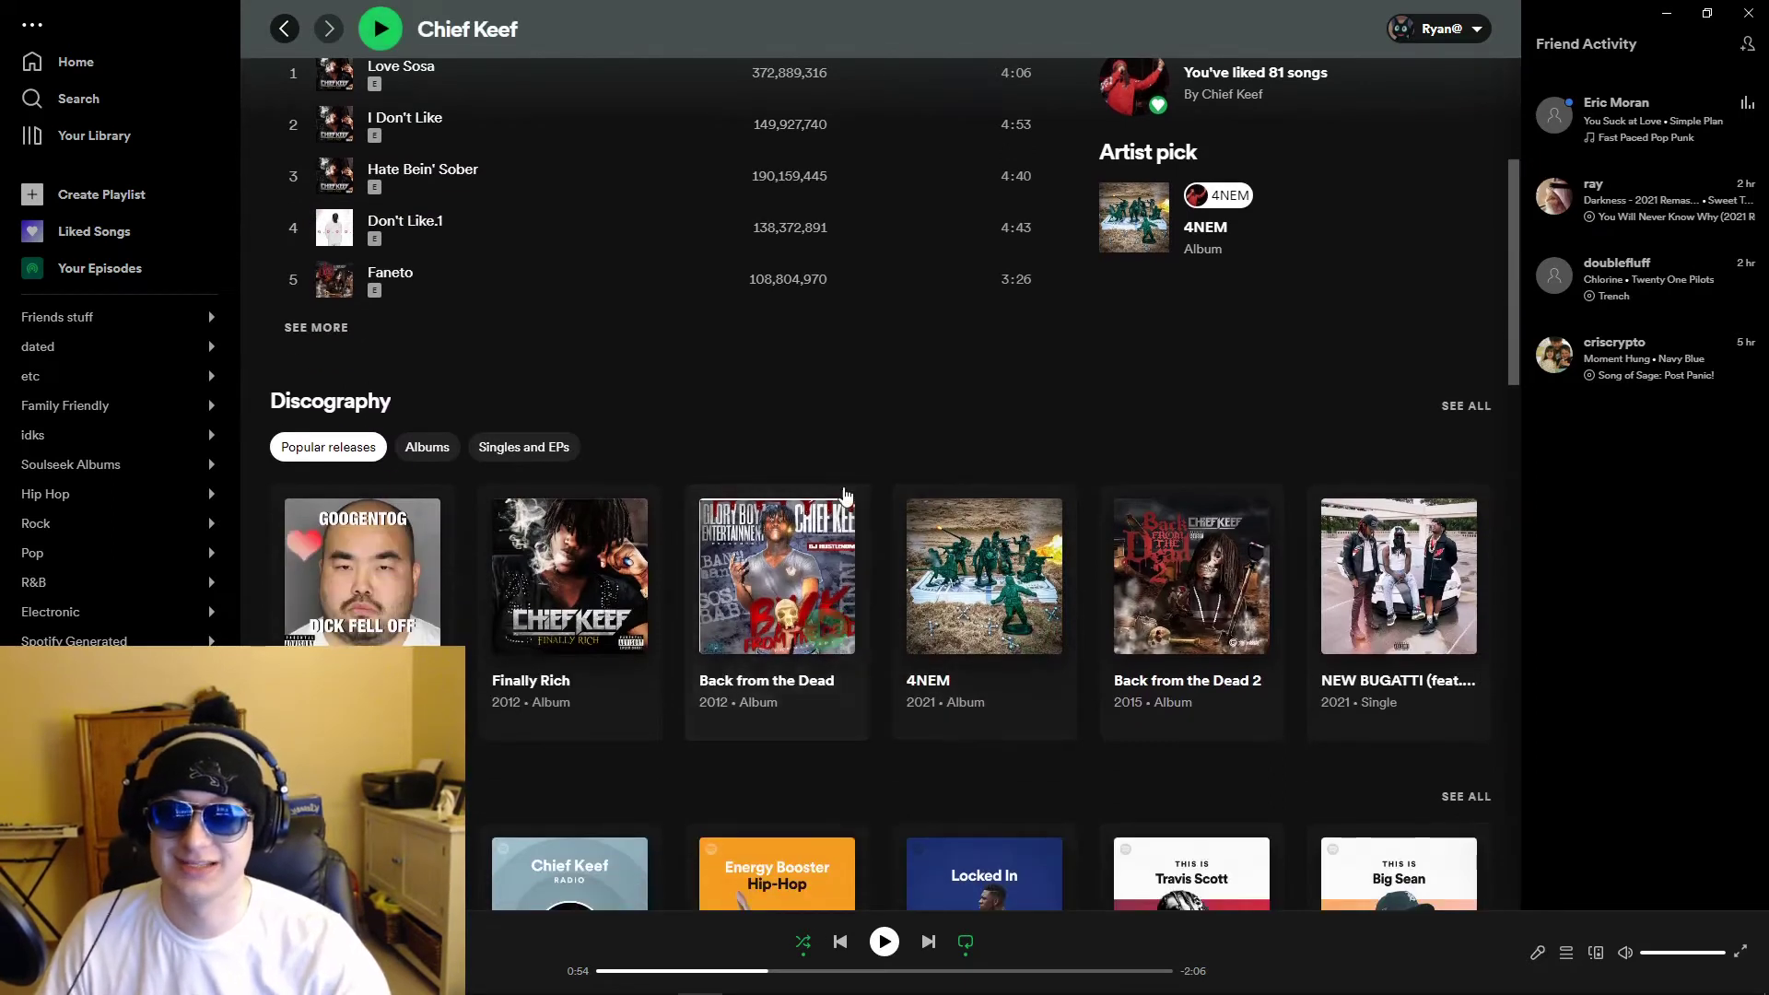
{"action": "left_click", "coordinate": [332, 403]}
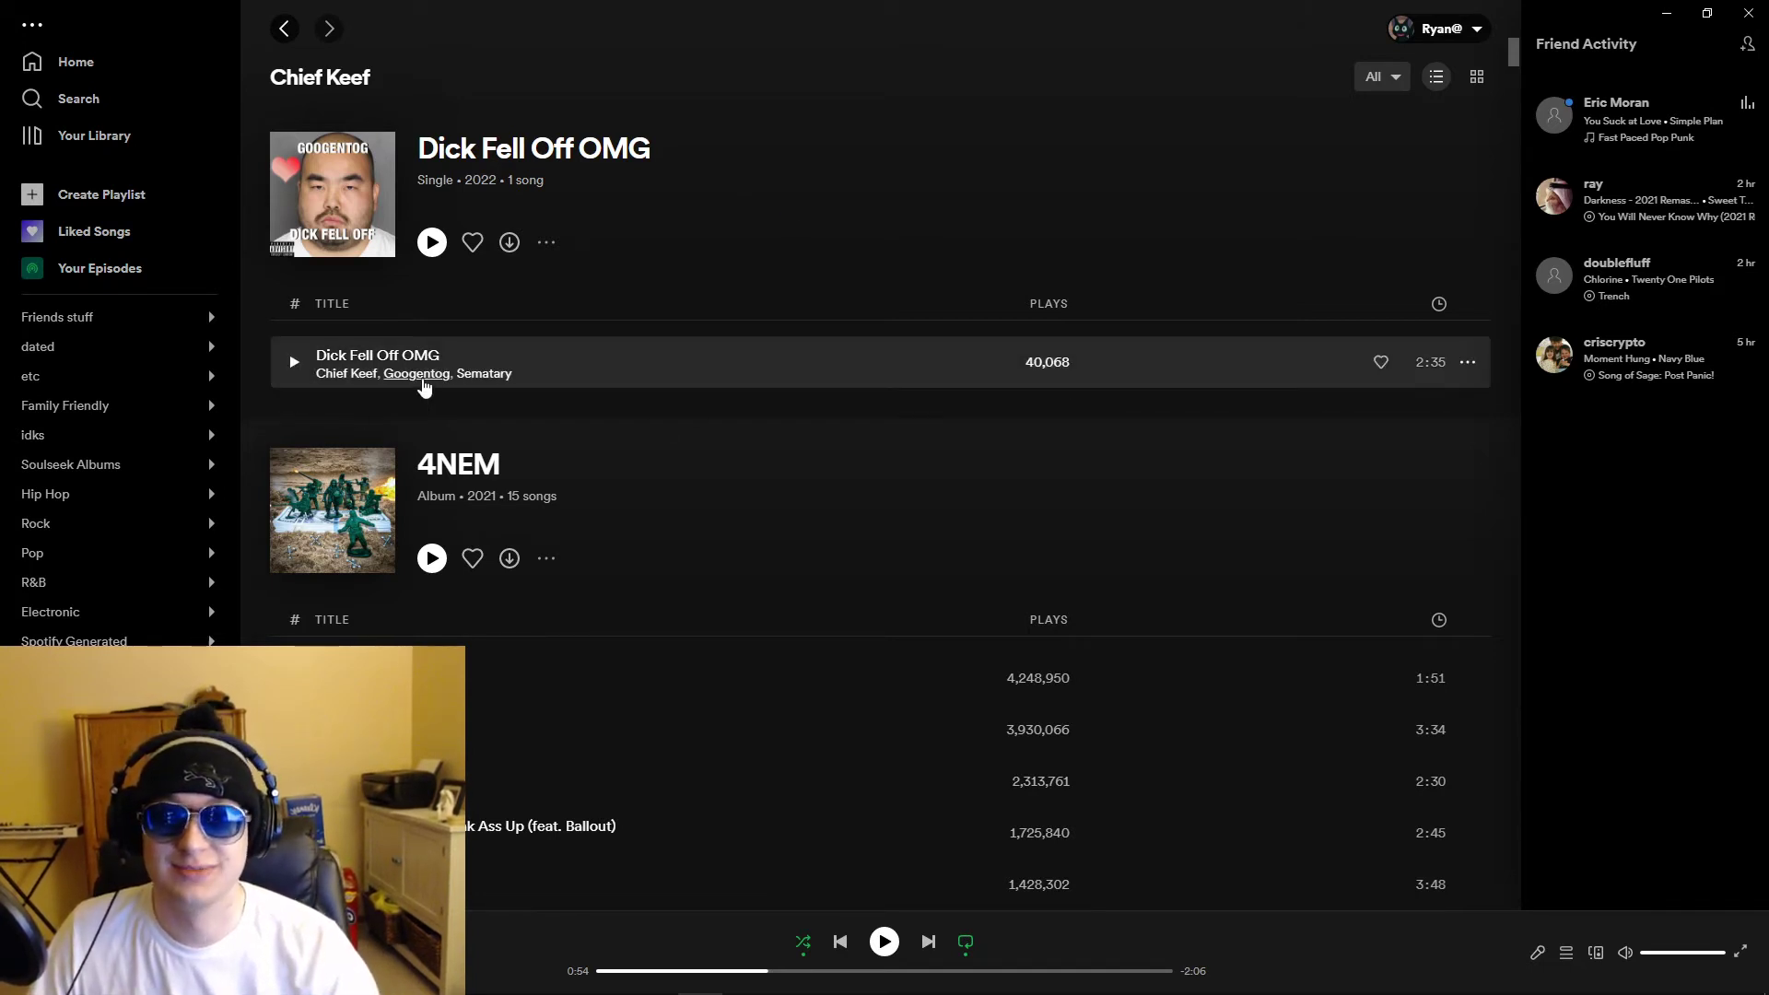
Step: Check the Googentog, NOLANBEROLLIN, Shark Puppet and Summrs artist pages credited on White Power!
{"action": "left_click", "coordinate": [419, 379]}
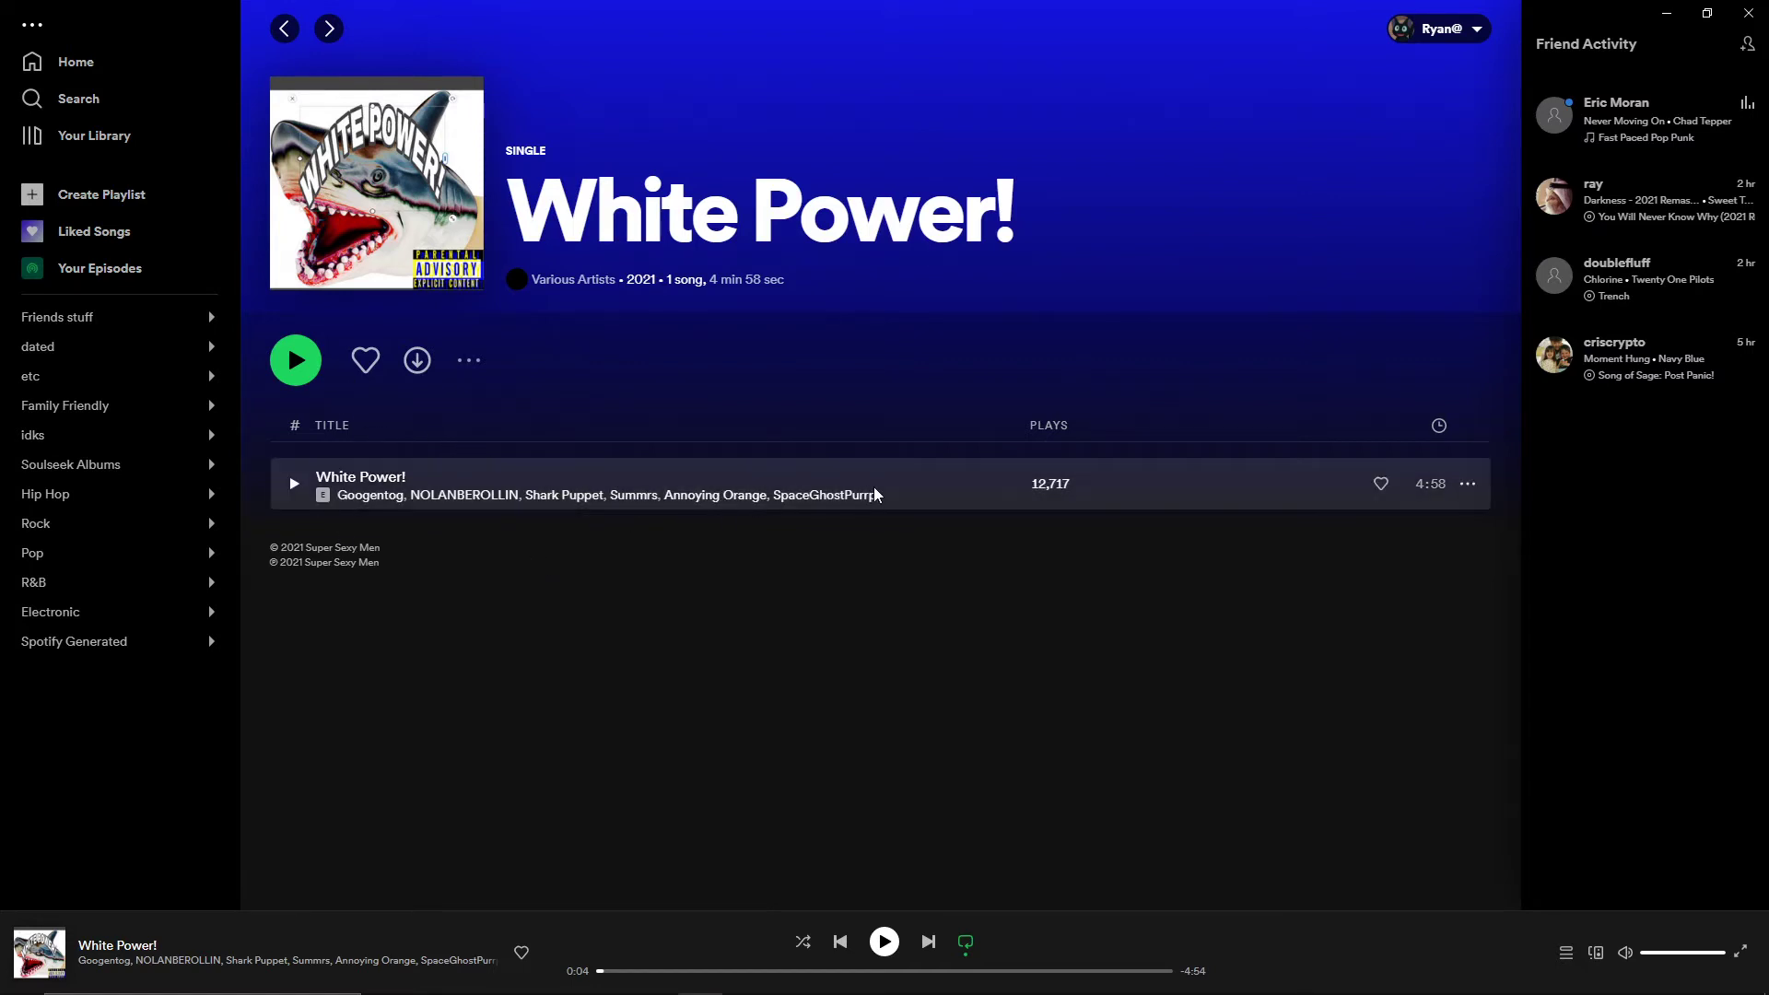
{"action": "left_click", "coordinate": [452, 498]}
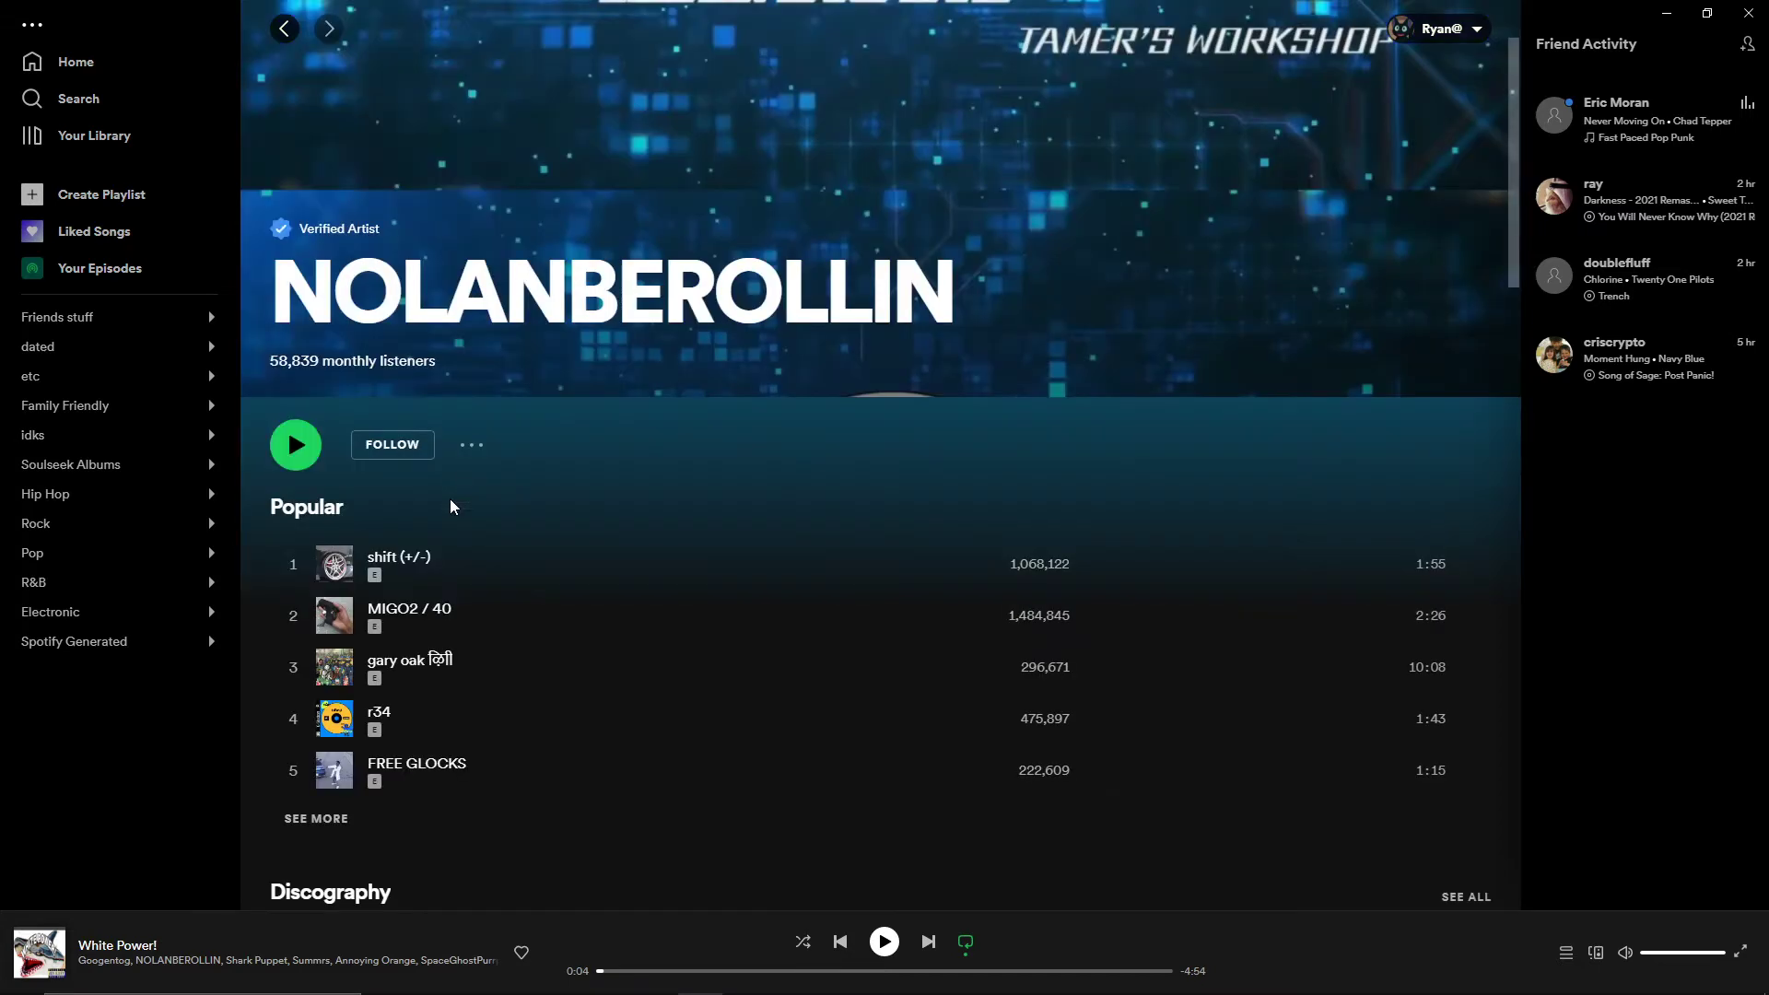
{"action": "key", "text": "alt+Left"}
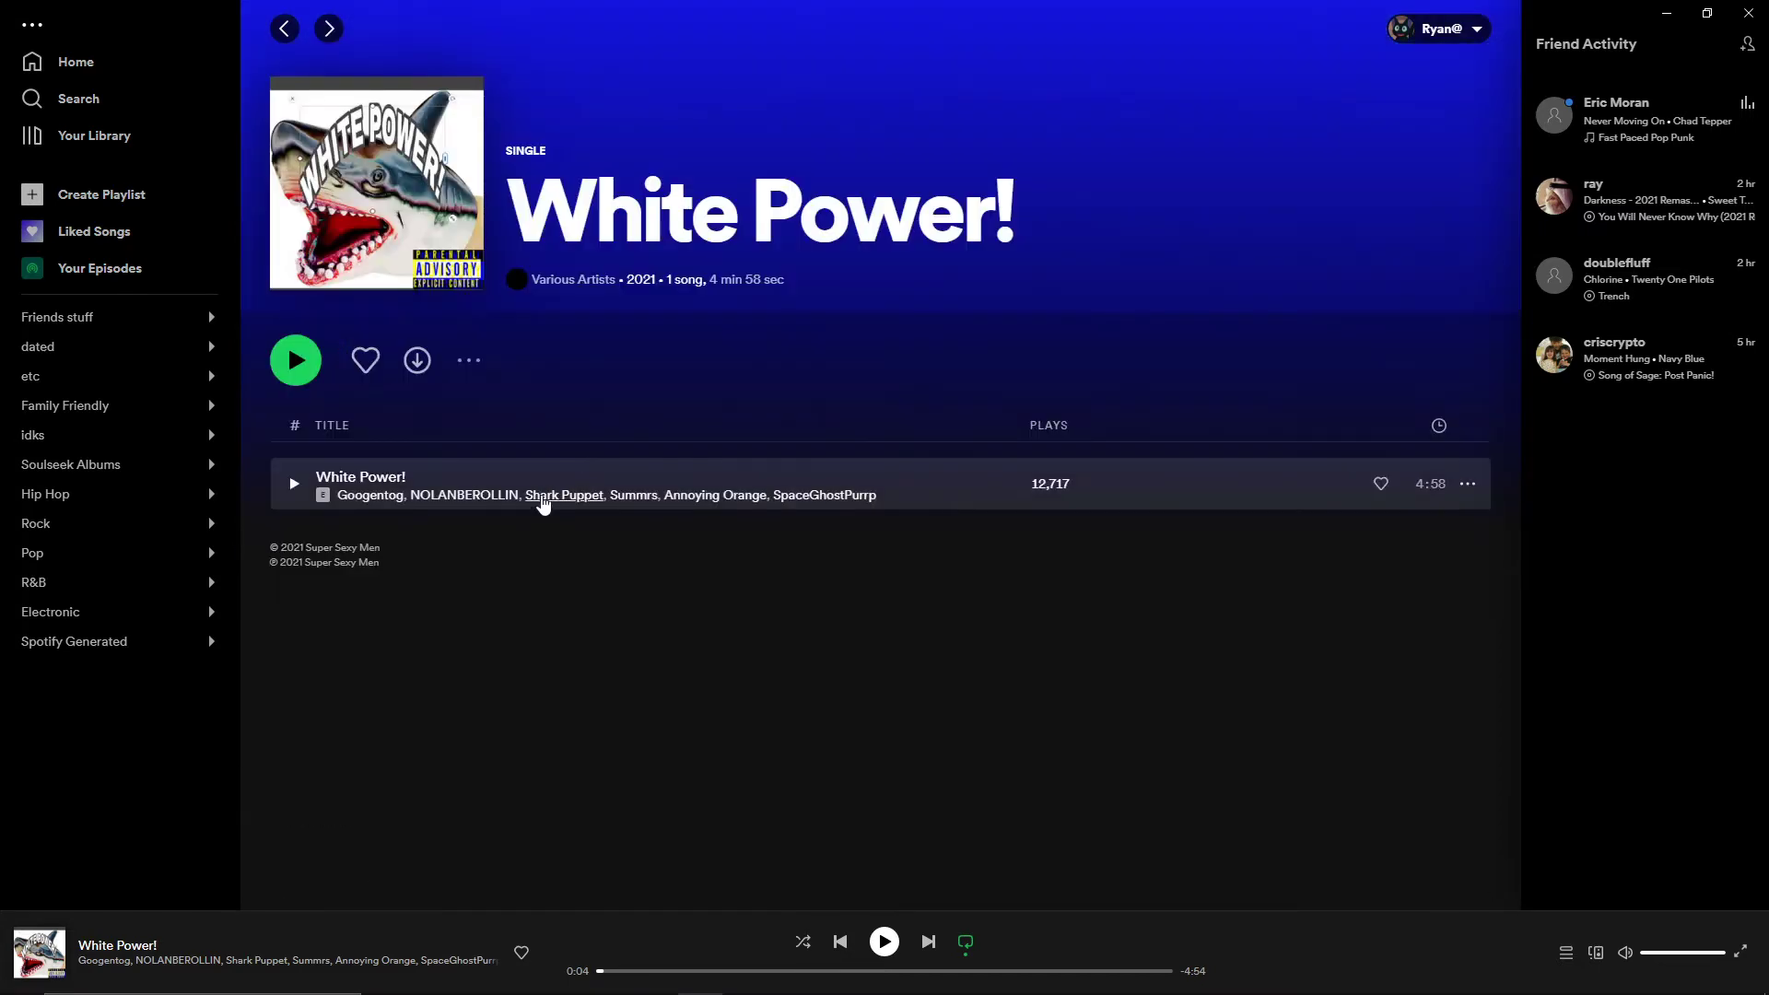
{"action": "left_click", "coordinate": [551, 507]}
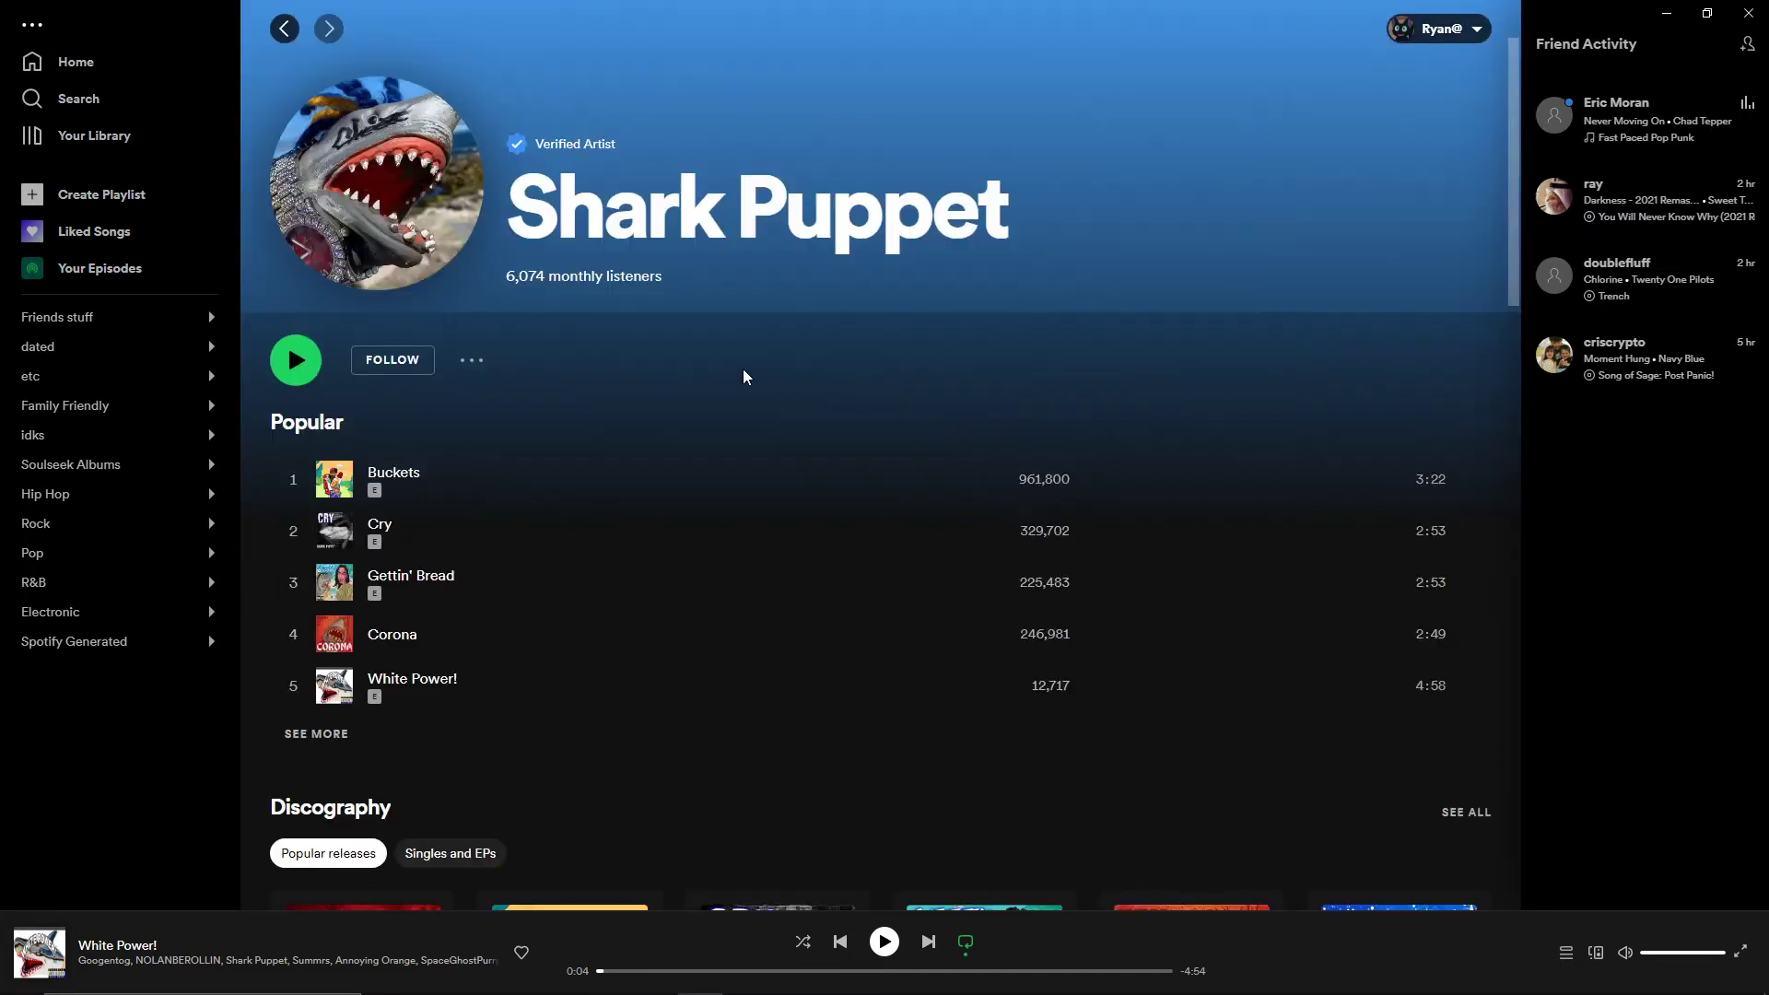
{"action": "key", "text": "alt+Left"}
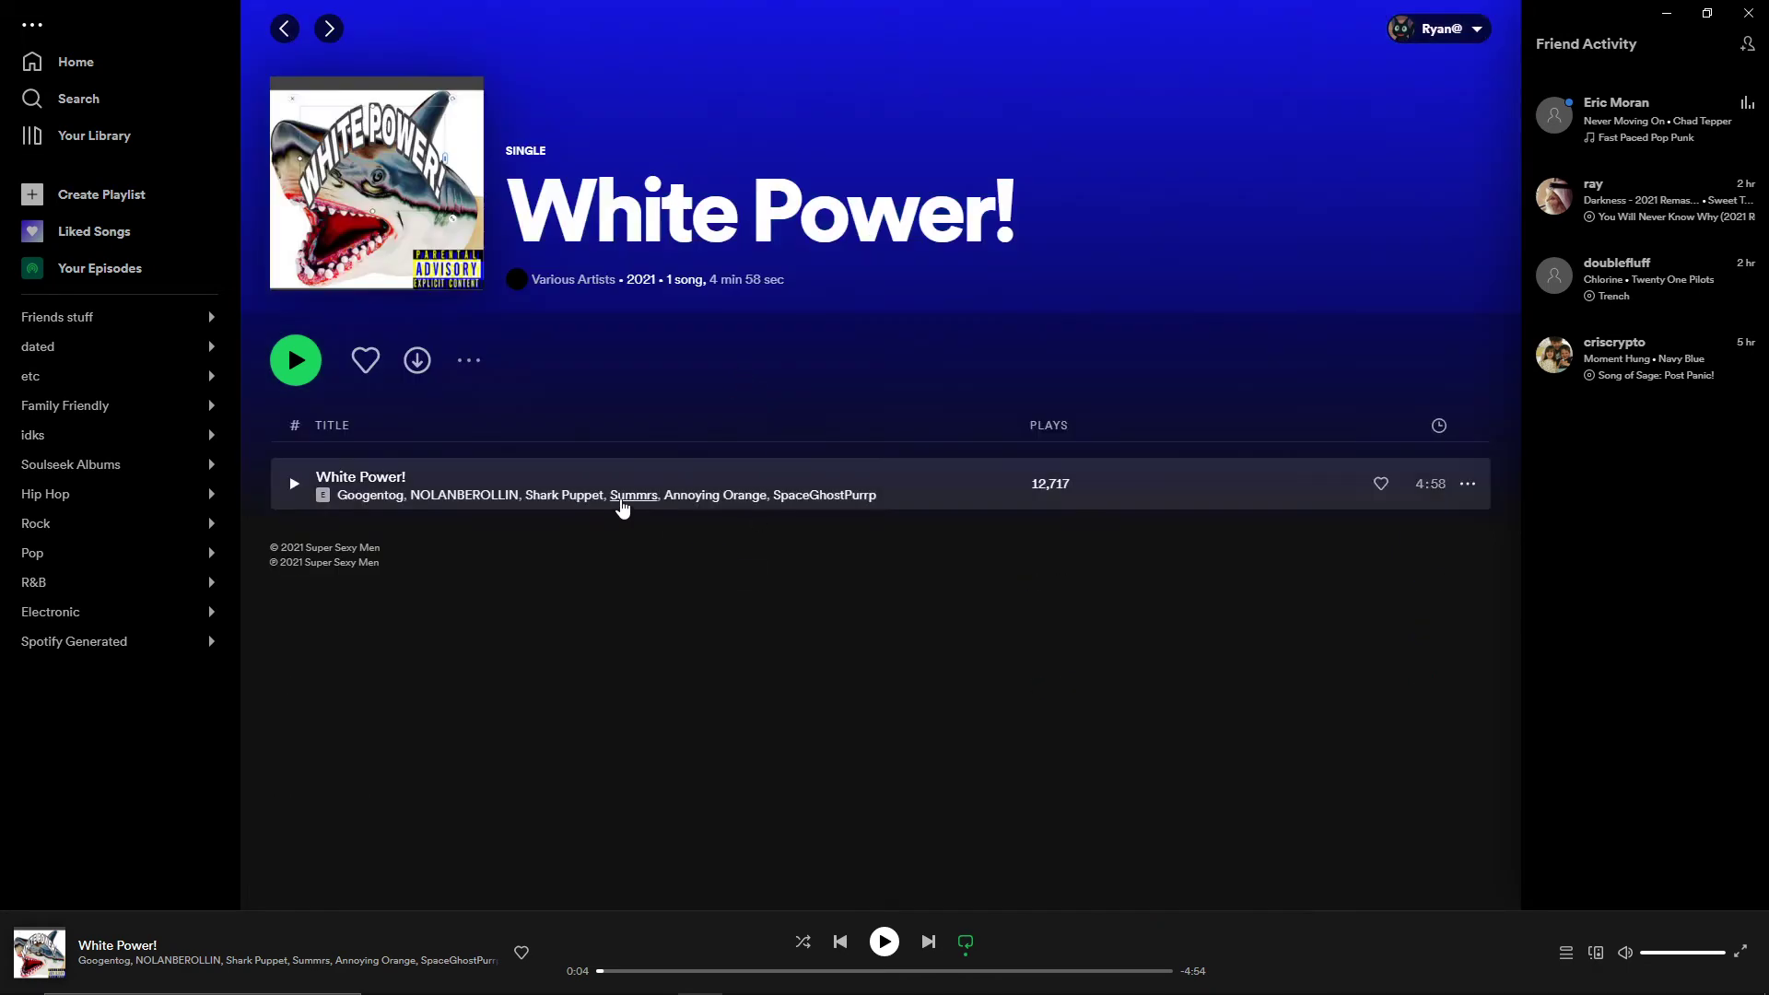
{"action": "left_click", "coordinate": [630, 506]}
{"action": "key", "text": "alt+Left"}
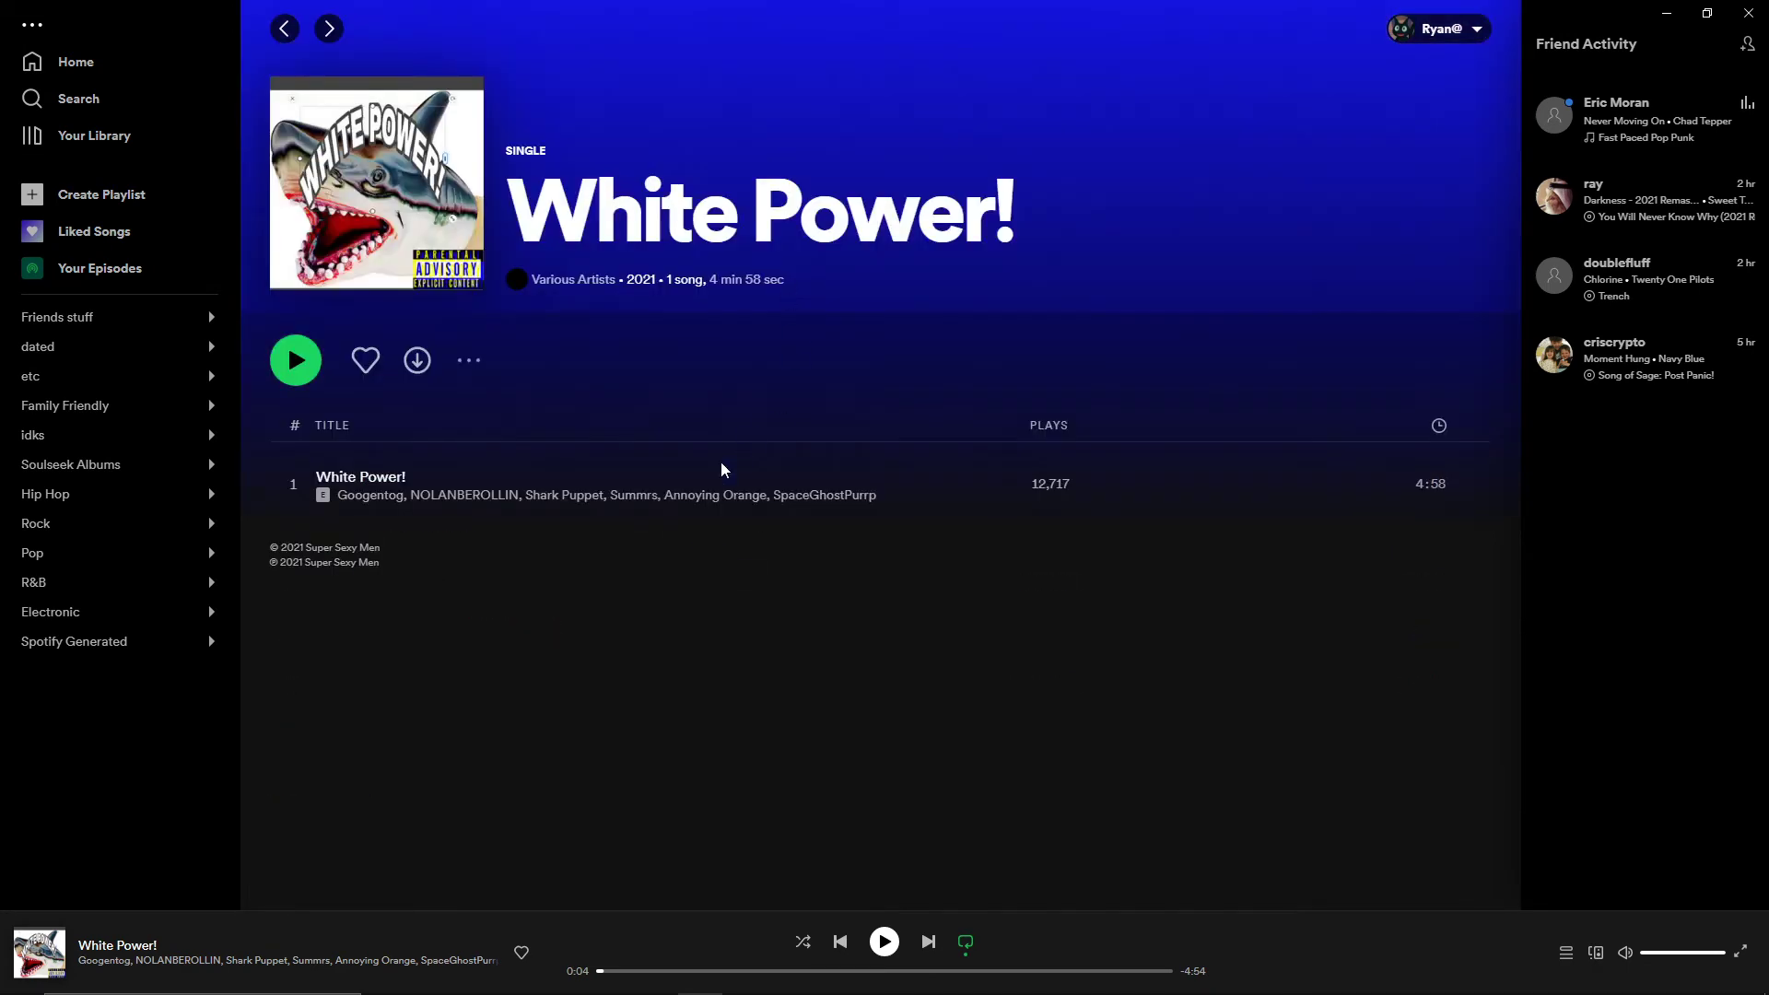
Step: Check the Annoying Orange page, then scroll through SpaceGhostPurrp's artist page
{"action": "left_click", "coordinate": [711, 496]}
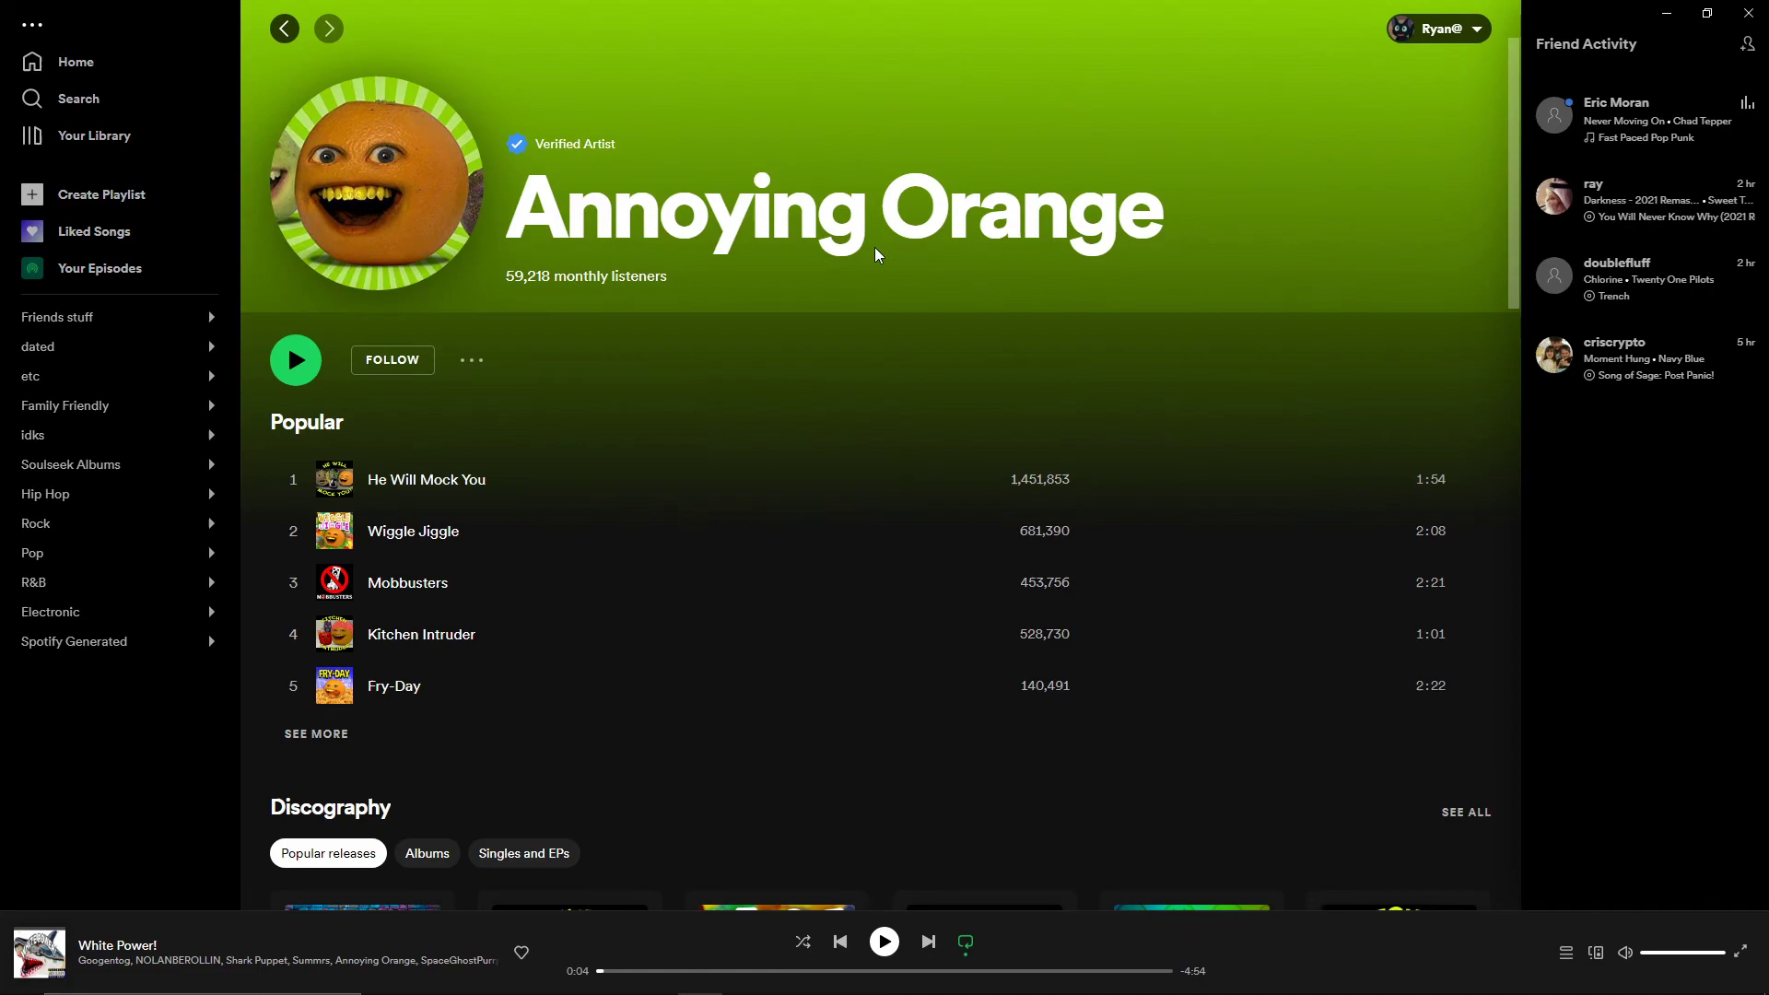
{"action": "key", "text": "alt+Left"}
{"action": "left_click", "coordinate": [822, 502]}
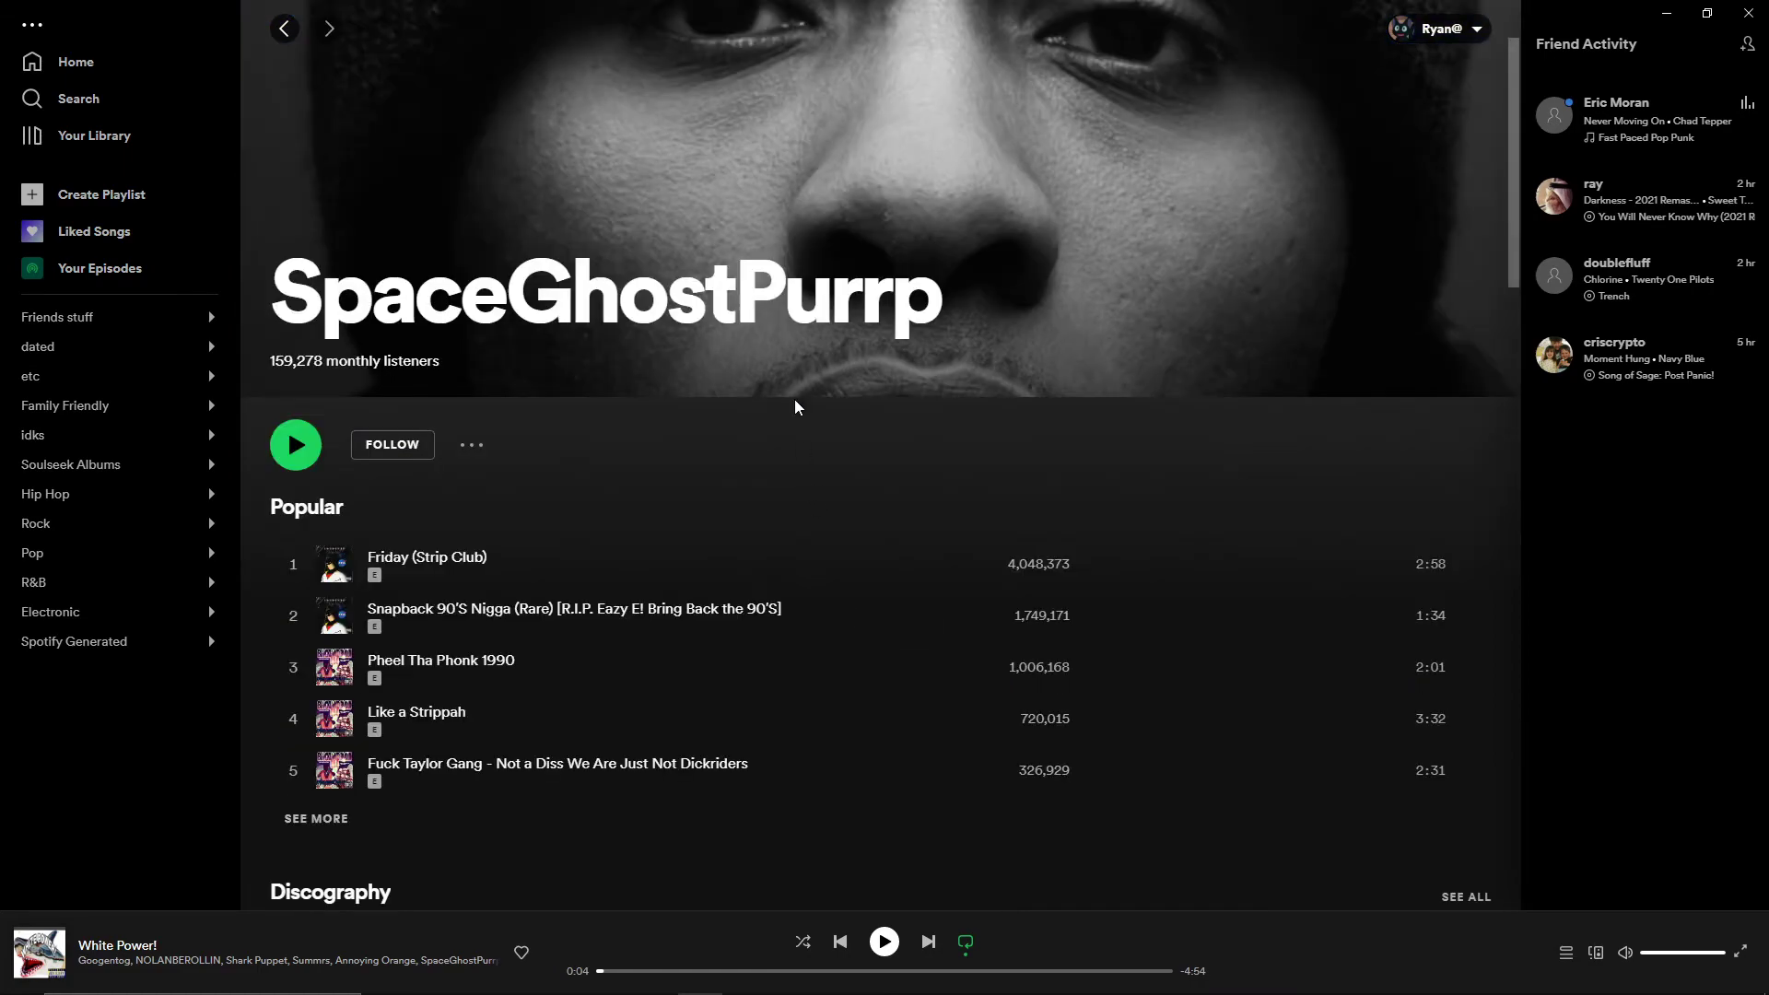
{"action": "scroll", "coordinate": [796, 407], "scroll_direction": "down", "scroll_amount": 8}
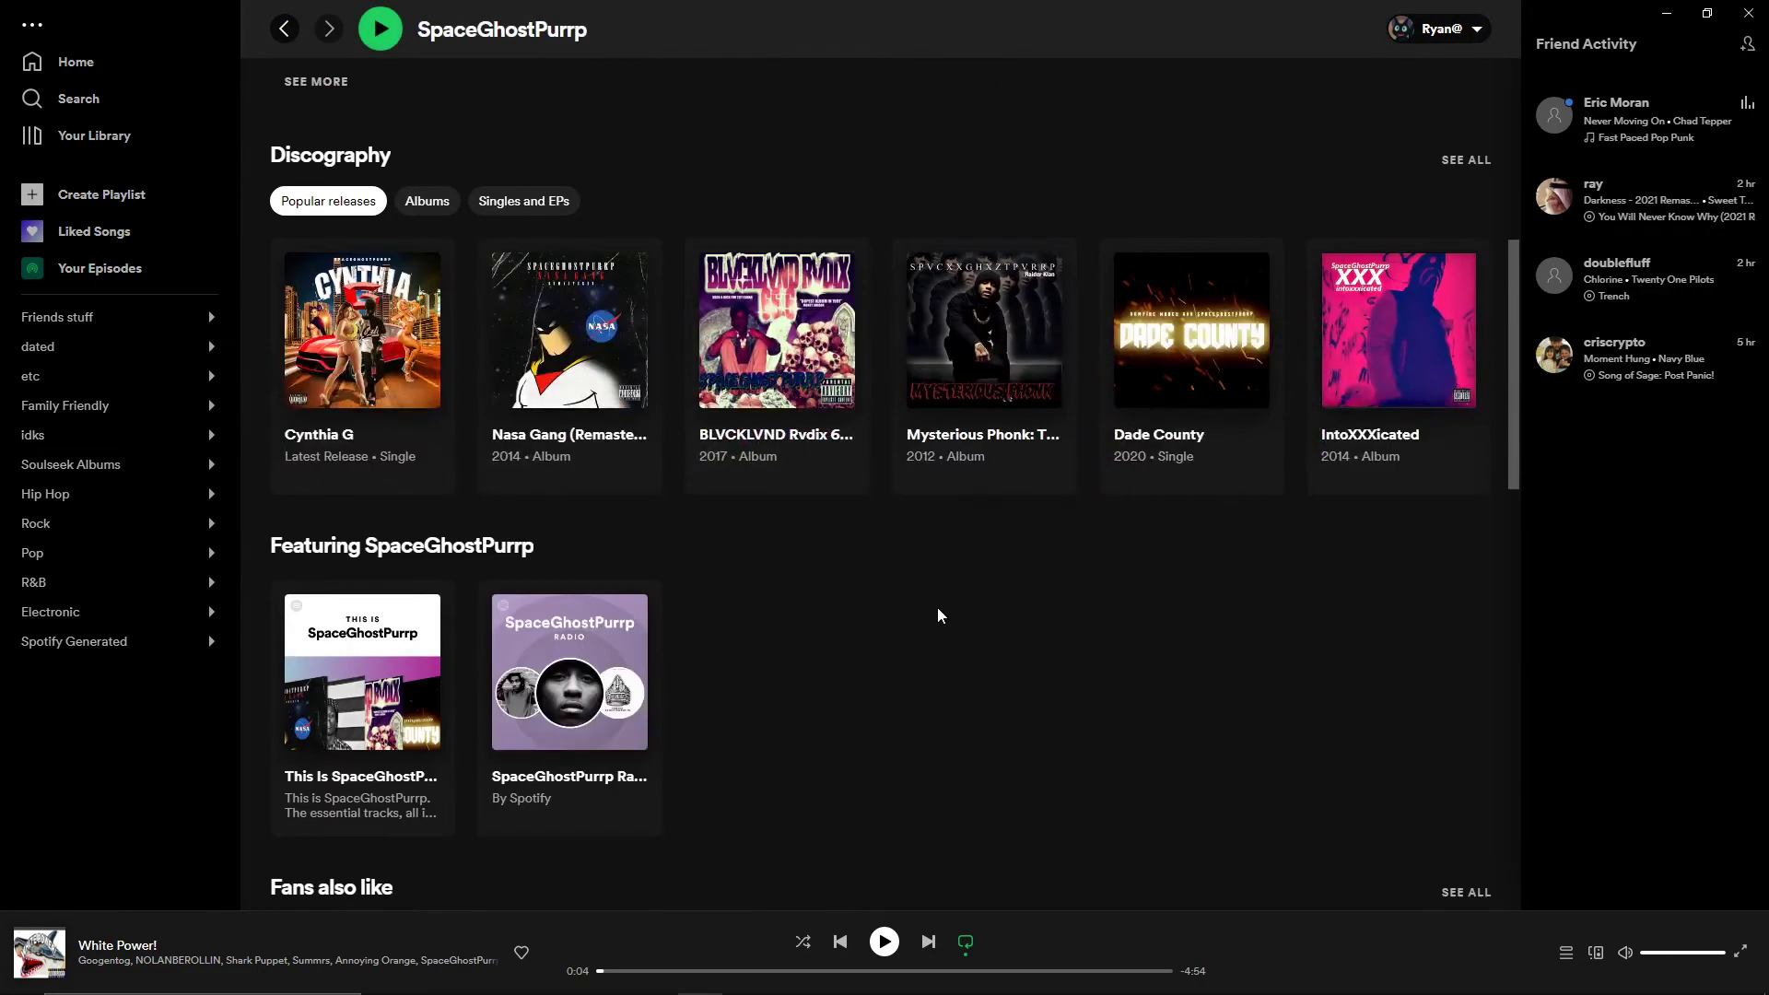
{"action": "scroll", "coordinate": [937, 615], "scroll_direction": "down", "scroll_amount": 5}
{"action": "scroll", "coordinate": [876, 423], "scroll_direction": "up", "scroll_amount": 13}
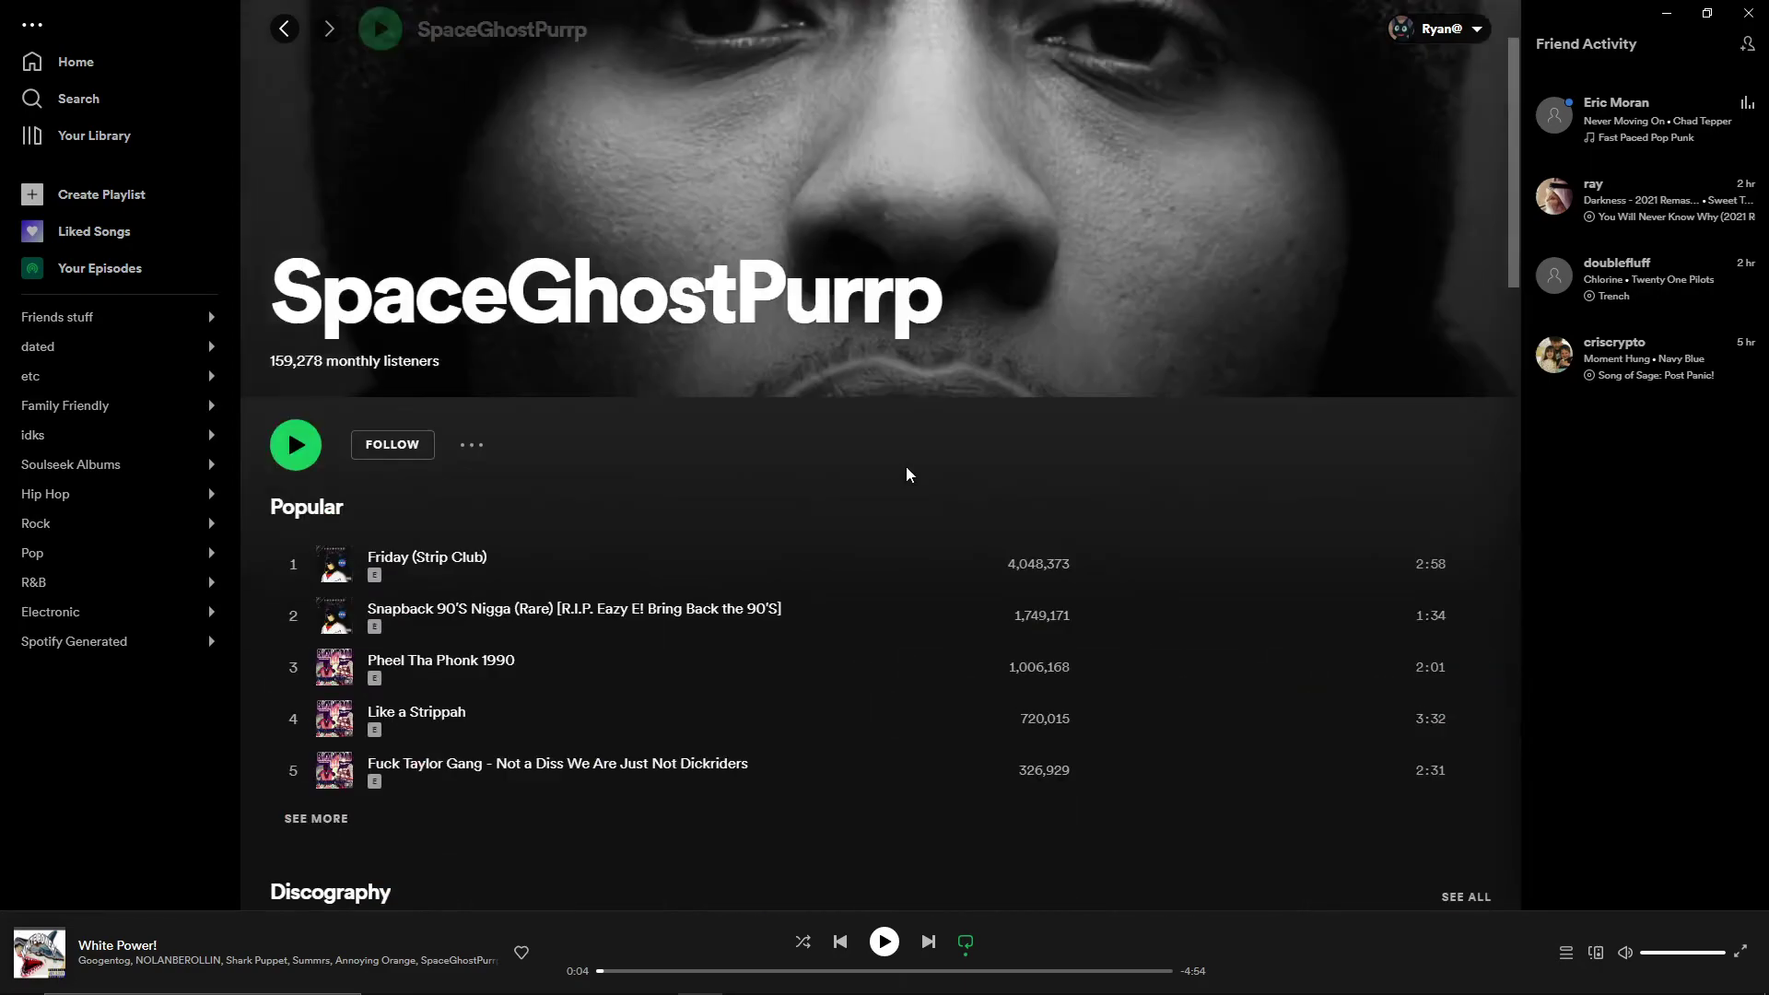
{"action": "key", "text": "alt+Left"}
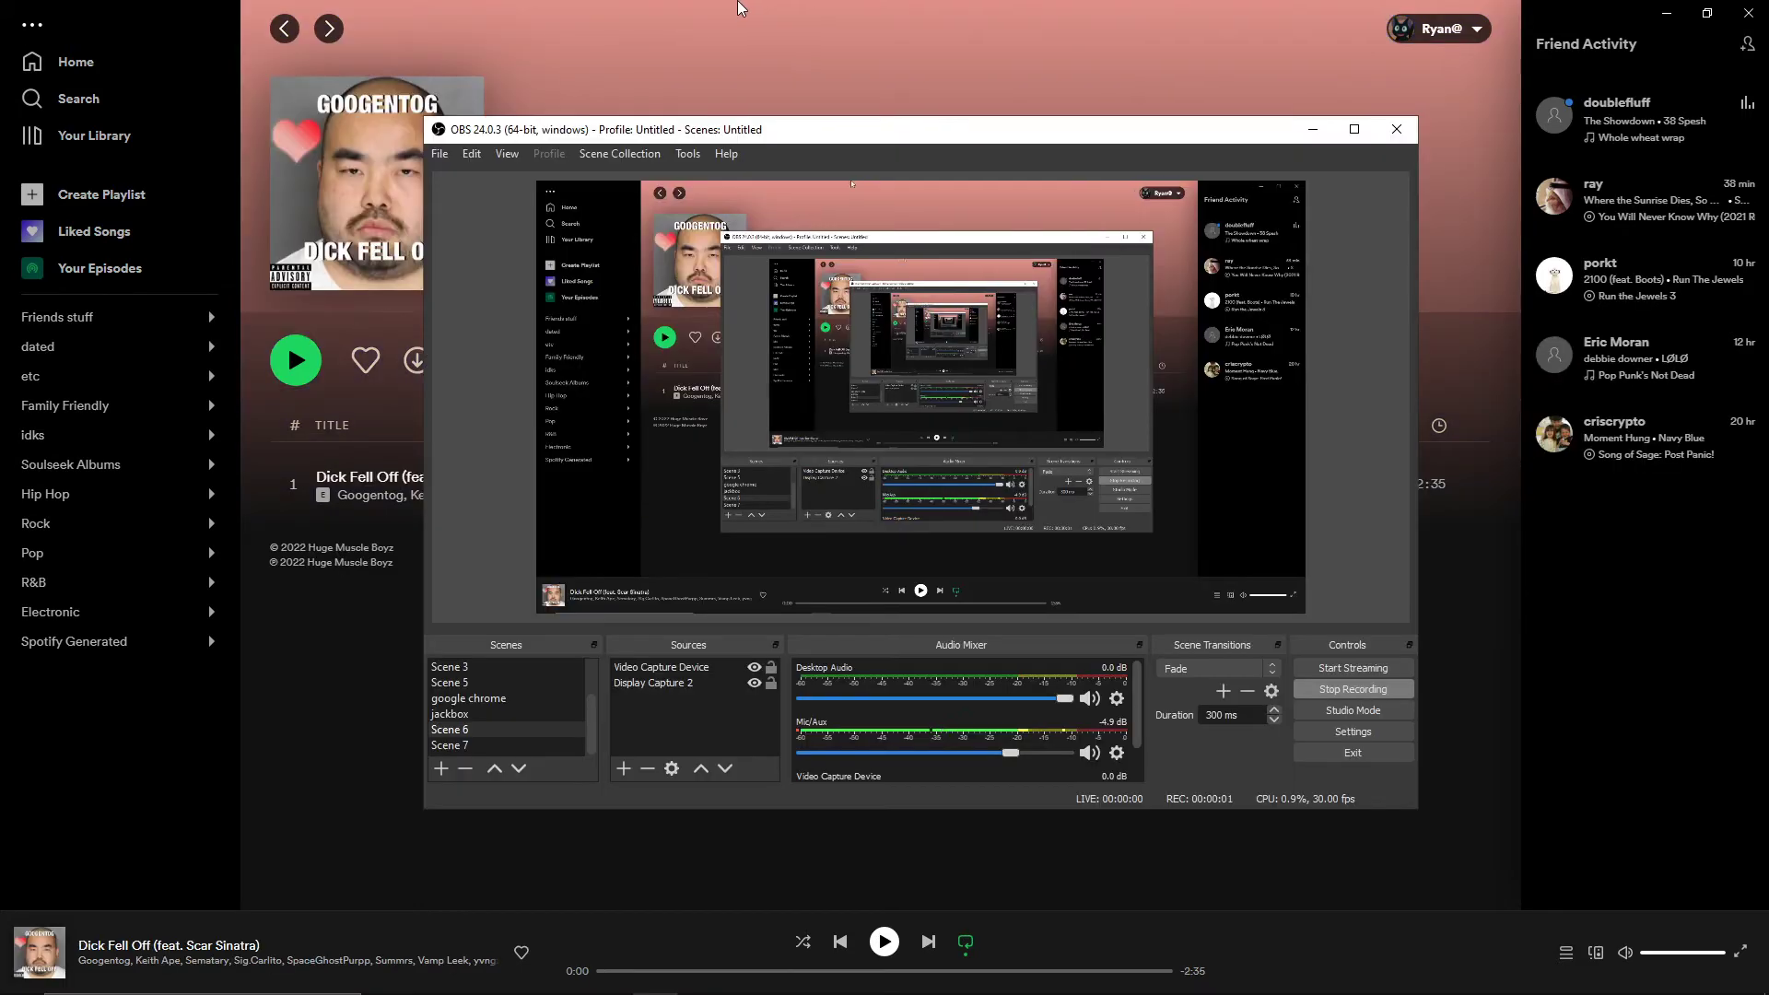
Step: Bring the Dick Fell Off (feat. Scar Sinatra) single page in front of the OBS window
{"action": "left_click", "coordinate": [817, 92]}
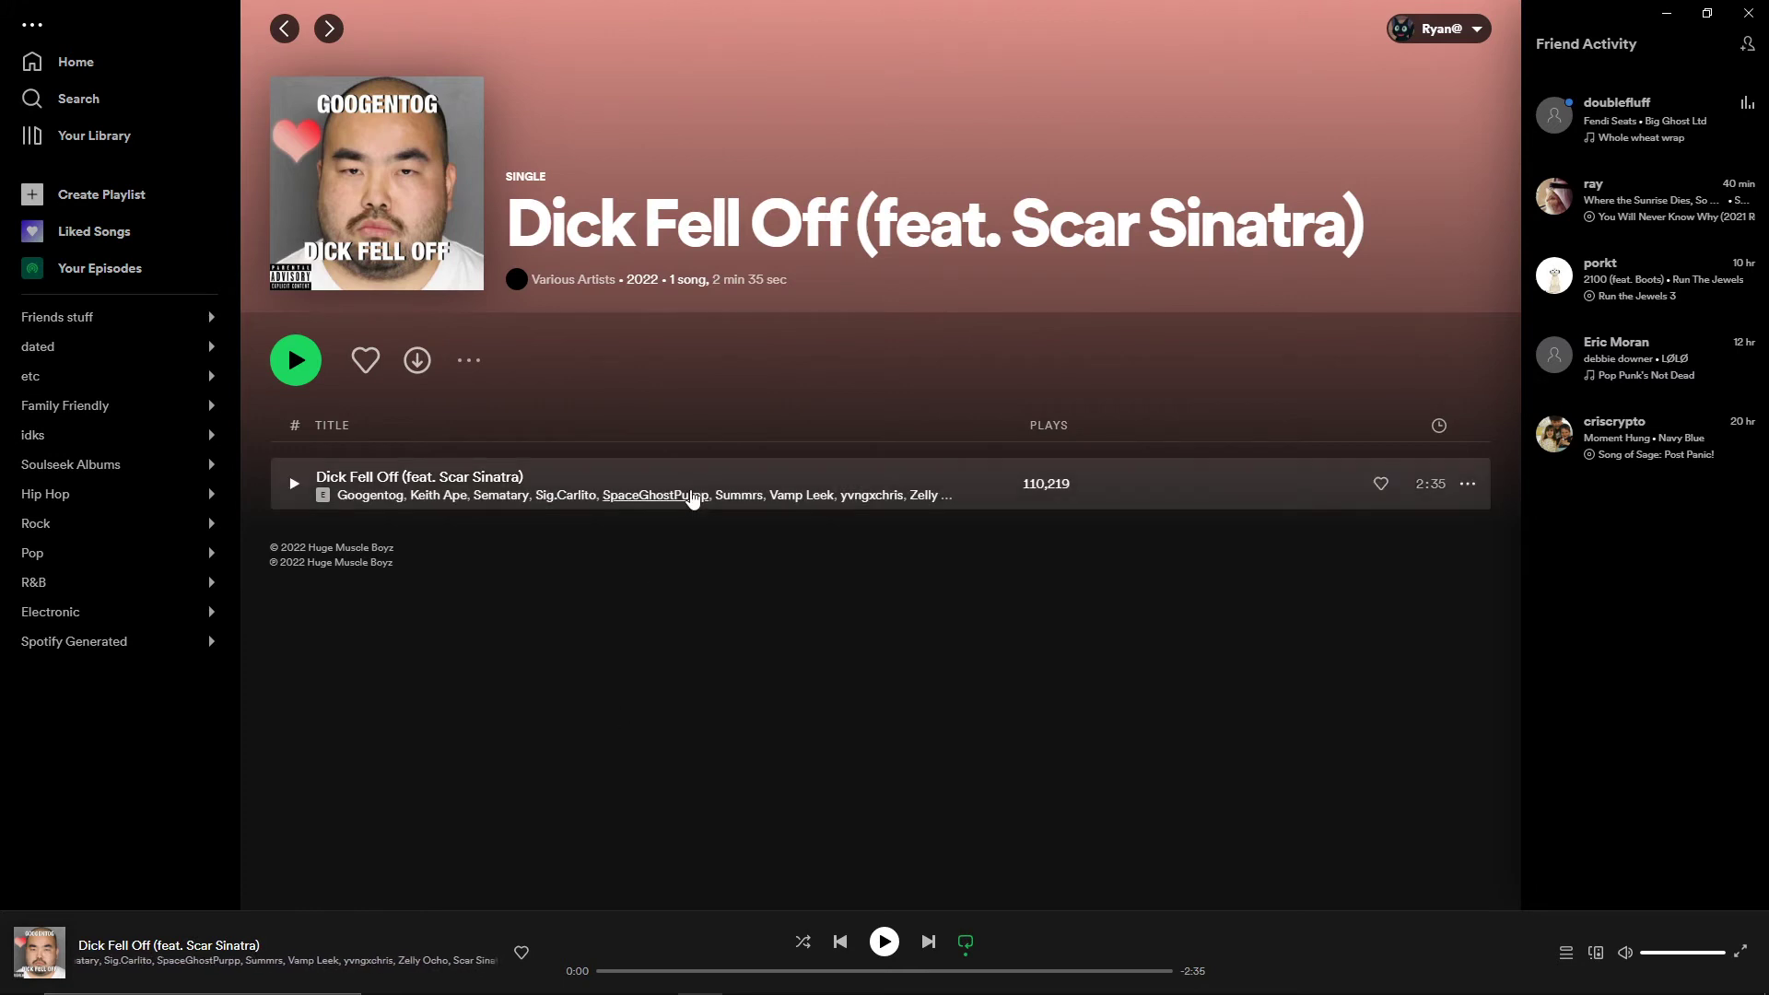
Step: Go back from Chief Keef's discography list to his artist page and scroll Popular and Discography
{"action": "mouse_move", "coordinate": [523, 992]}
{"action": "mouse_move", "coordinate": [658, 982]}
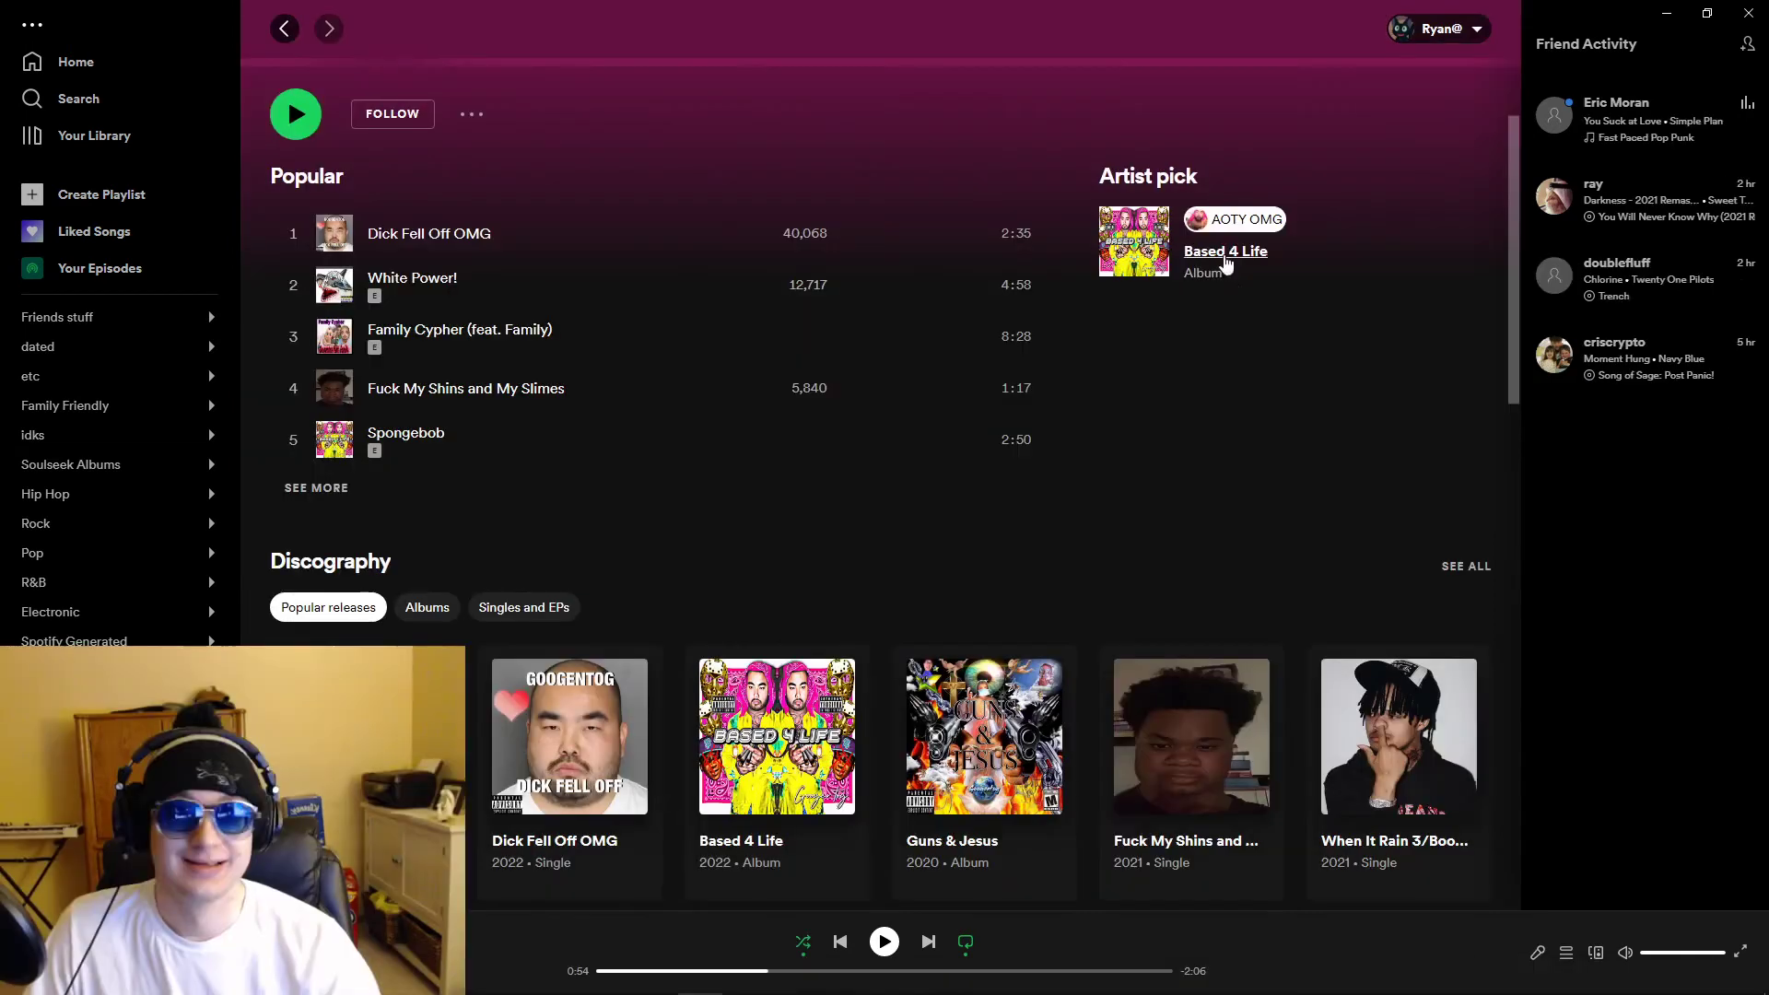
{"action": "scroll", "coordinate": [1234, 530], "scroll_direction": "up", "scroll_amount": 3}
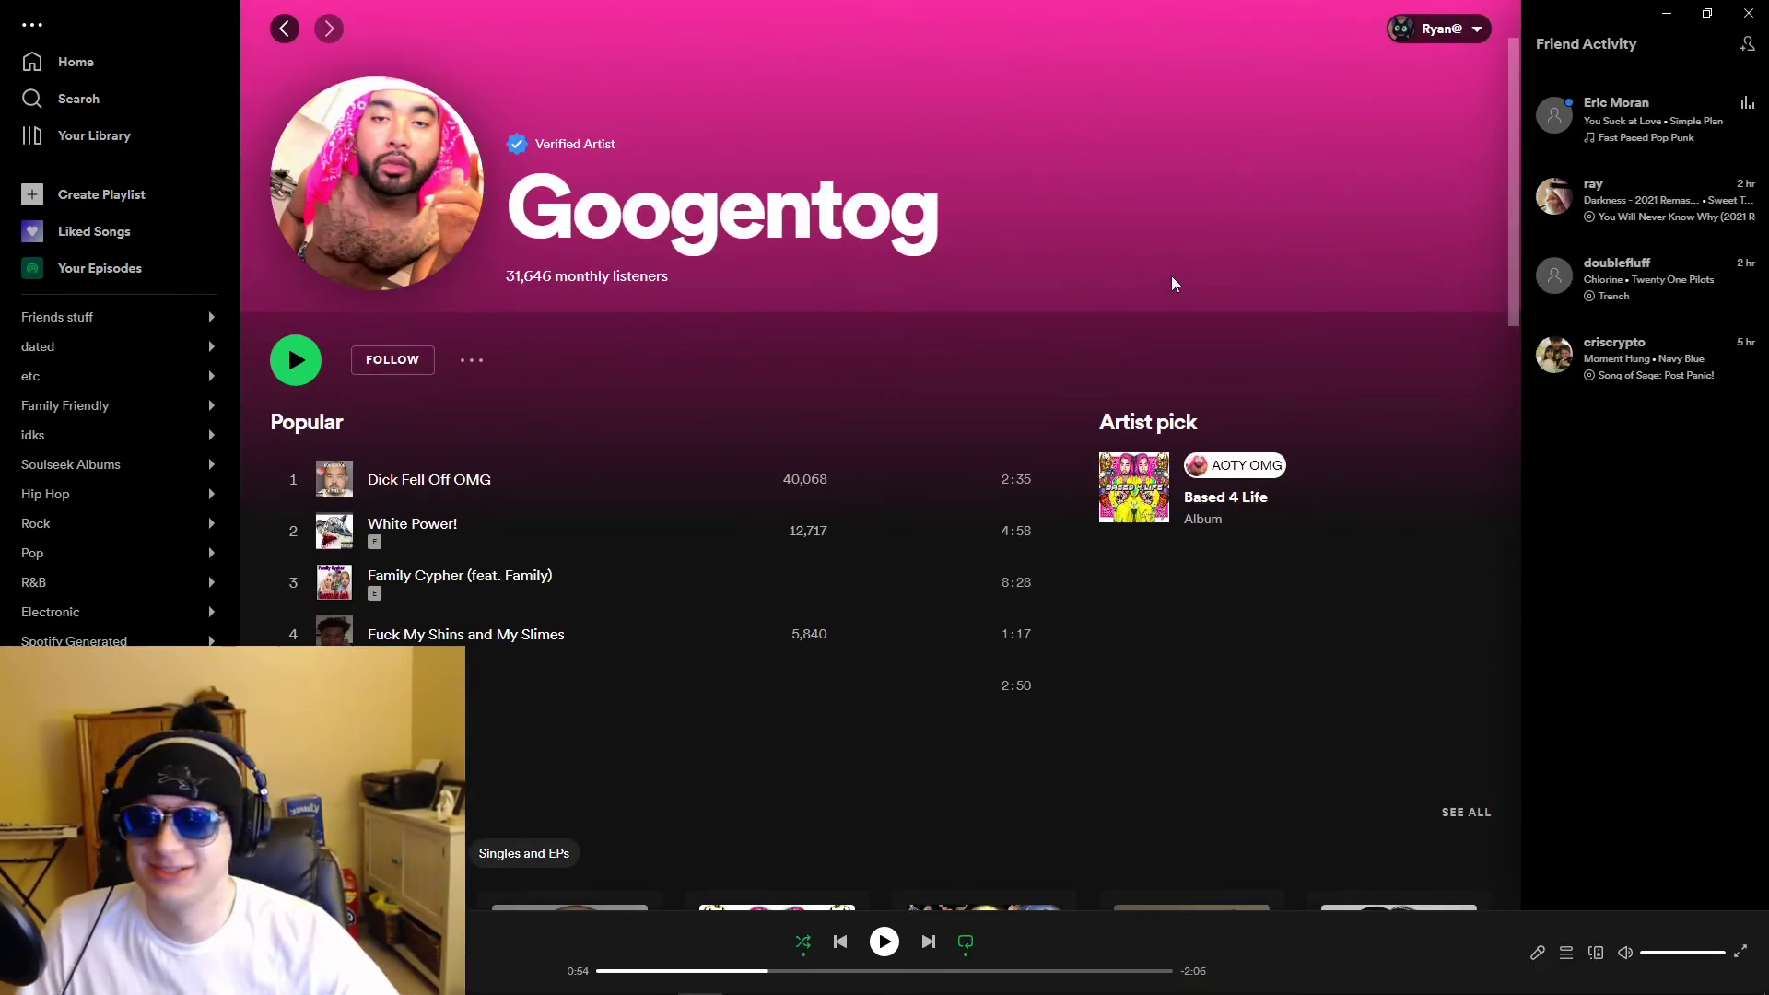
{"action": "key", "text": "alt+Left"}
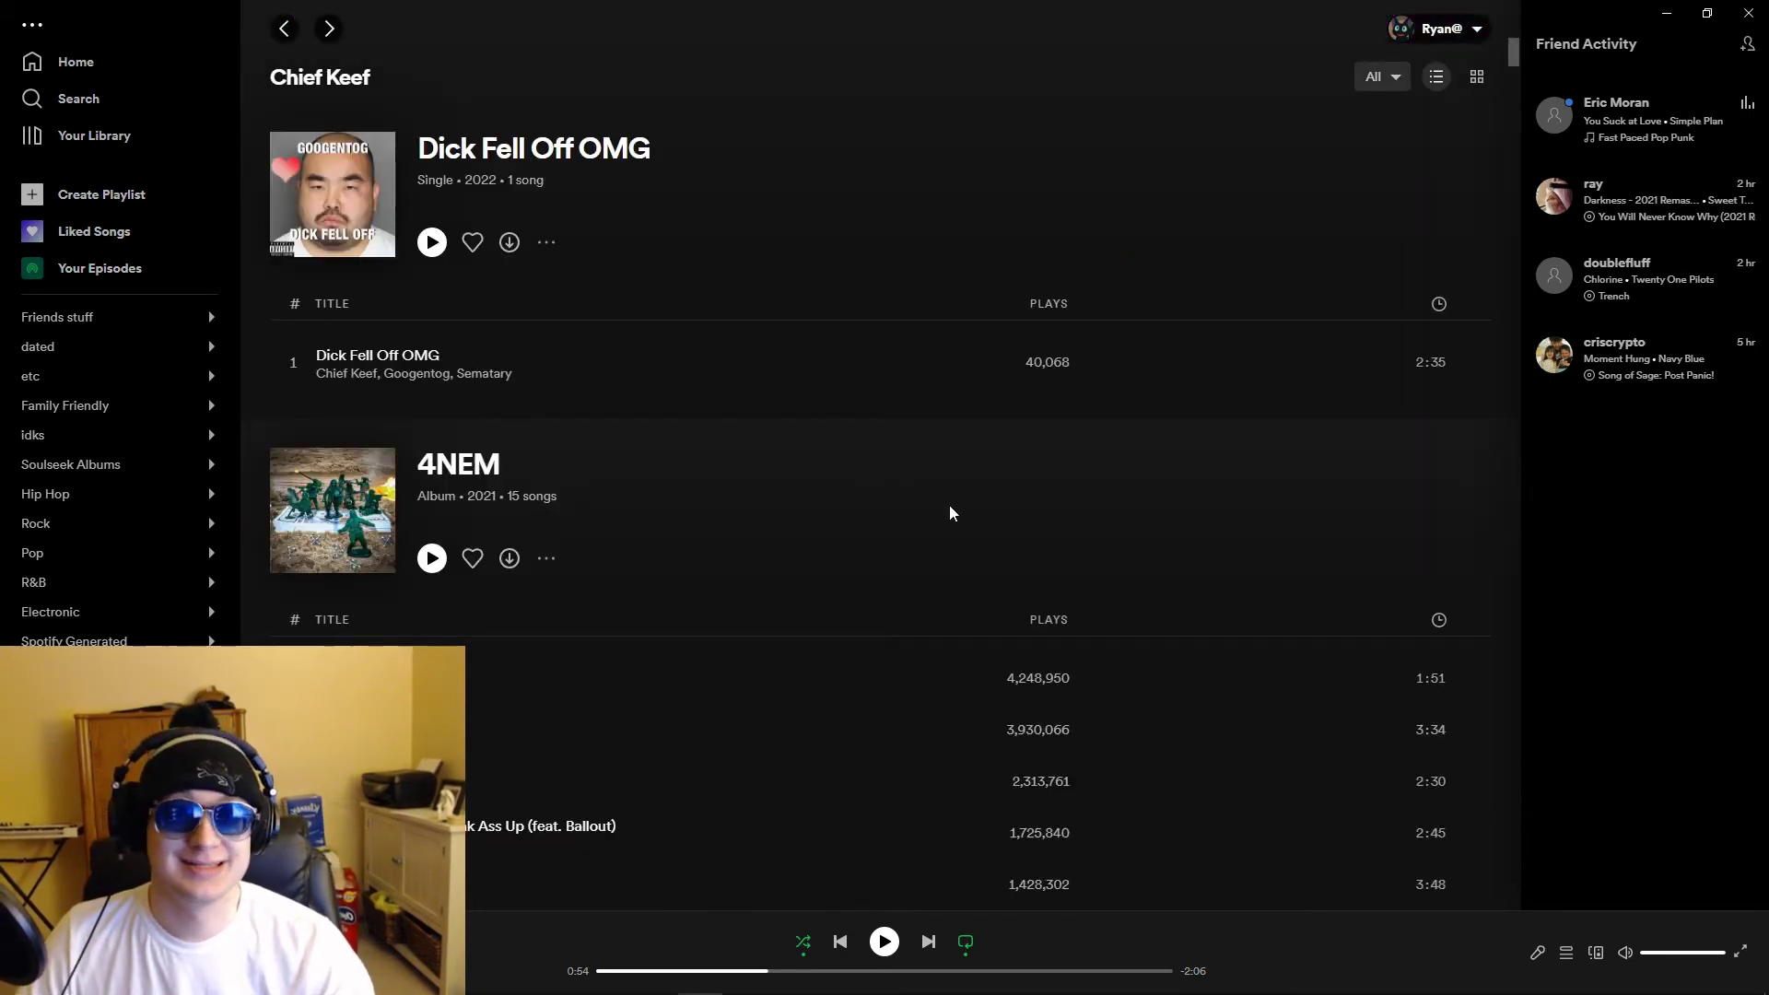
{"action": "key", "text": "alt+Left"}
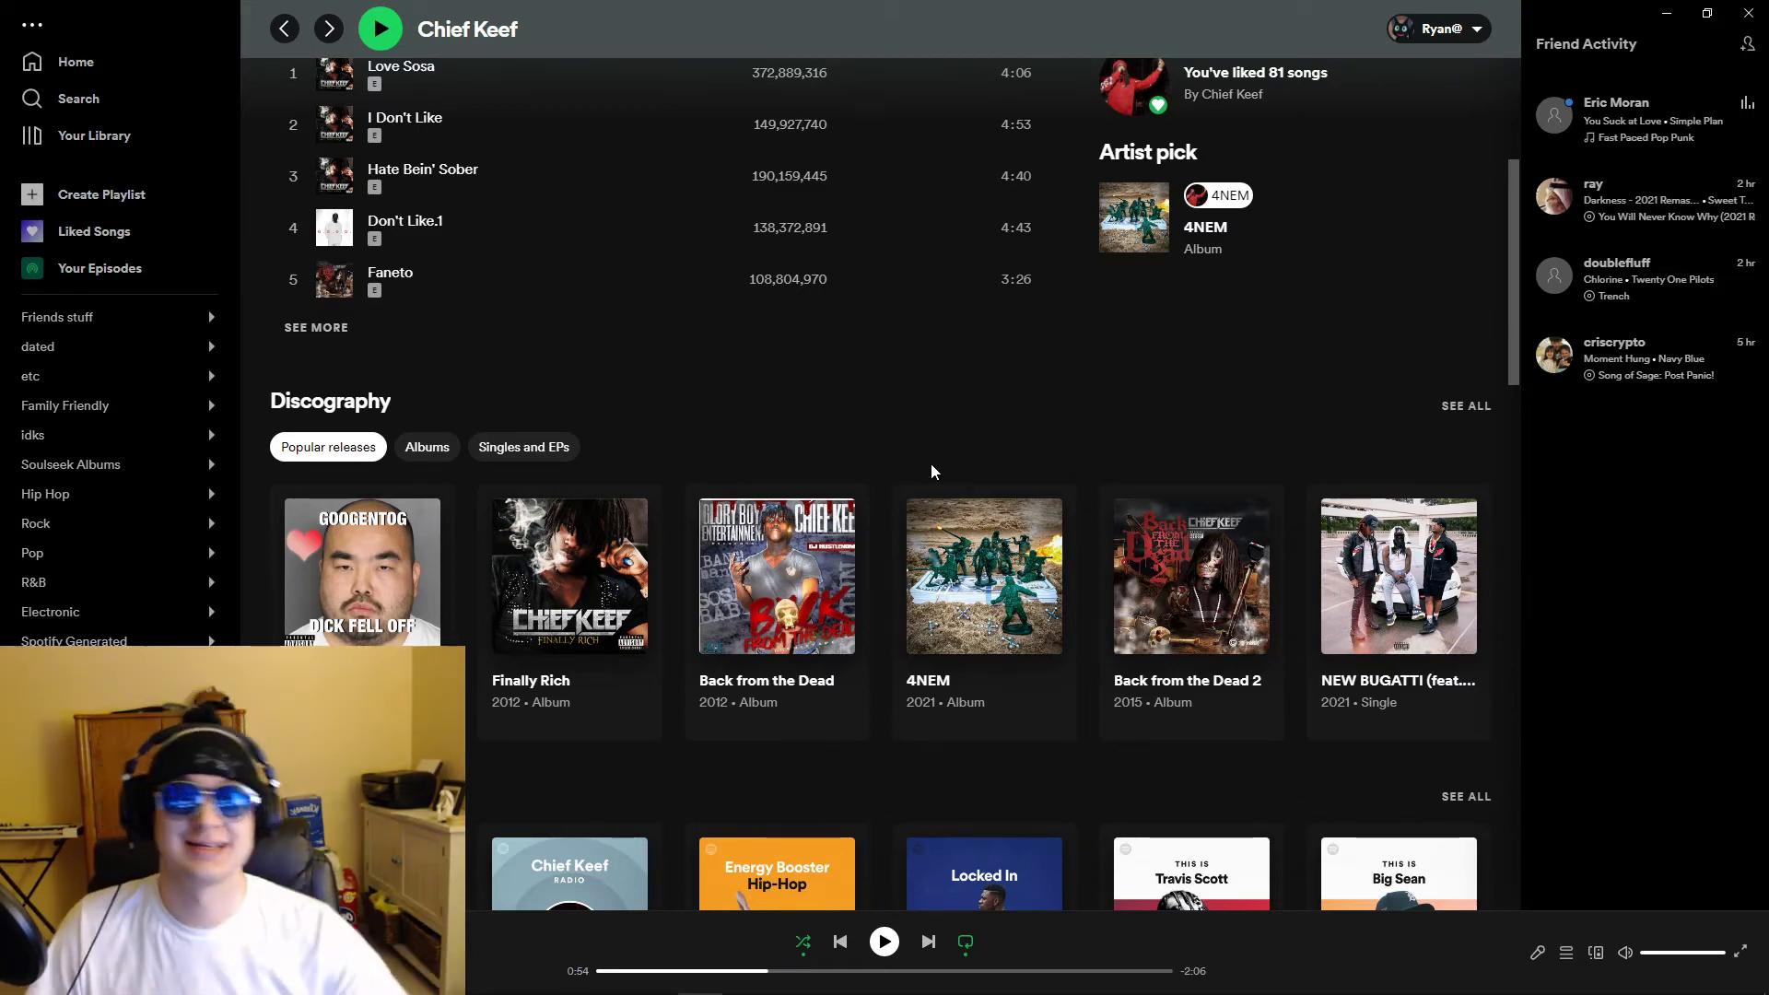
{"action": "scroll", "coordinate": [931, 457], "scroll_direction": "down", "scroll_amount": 1}
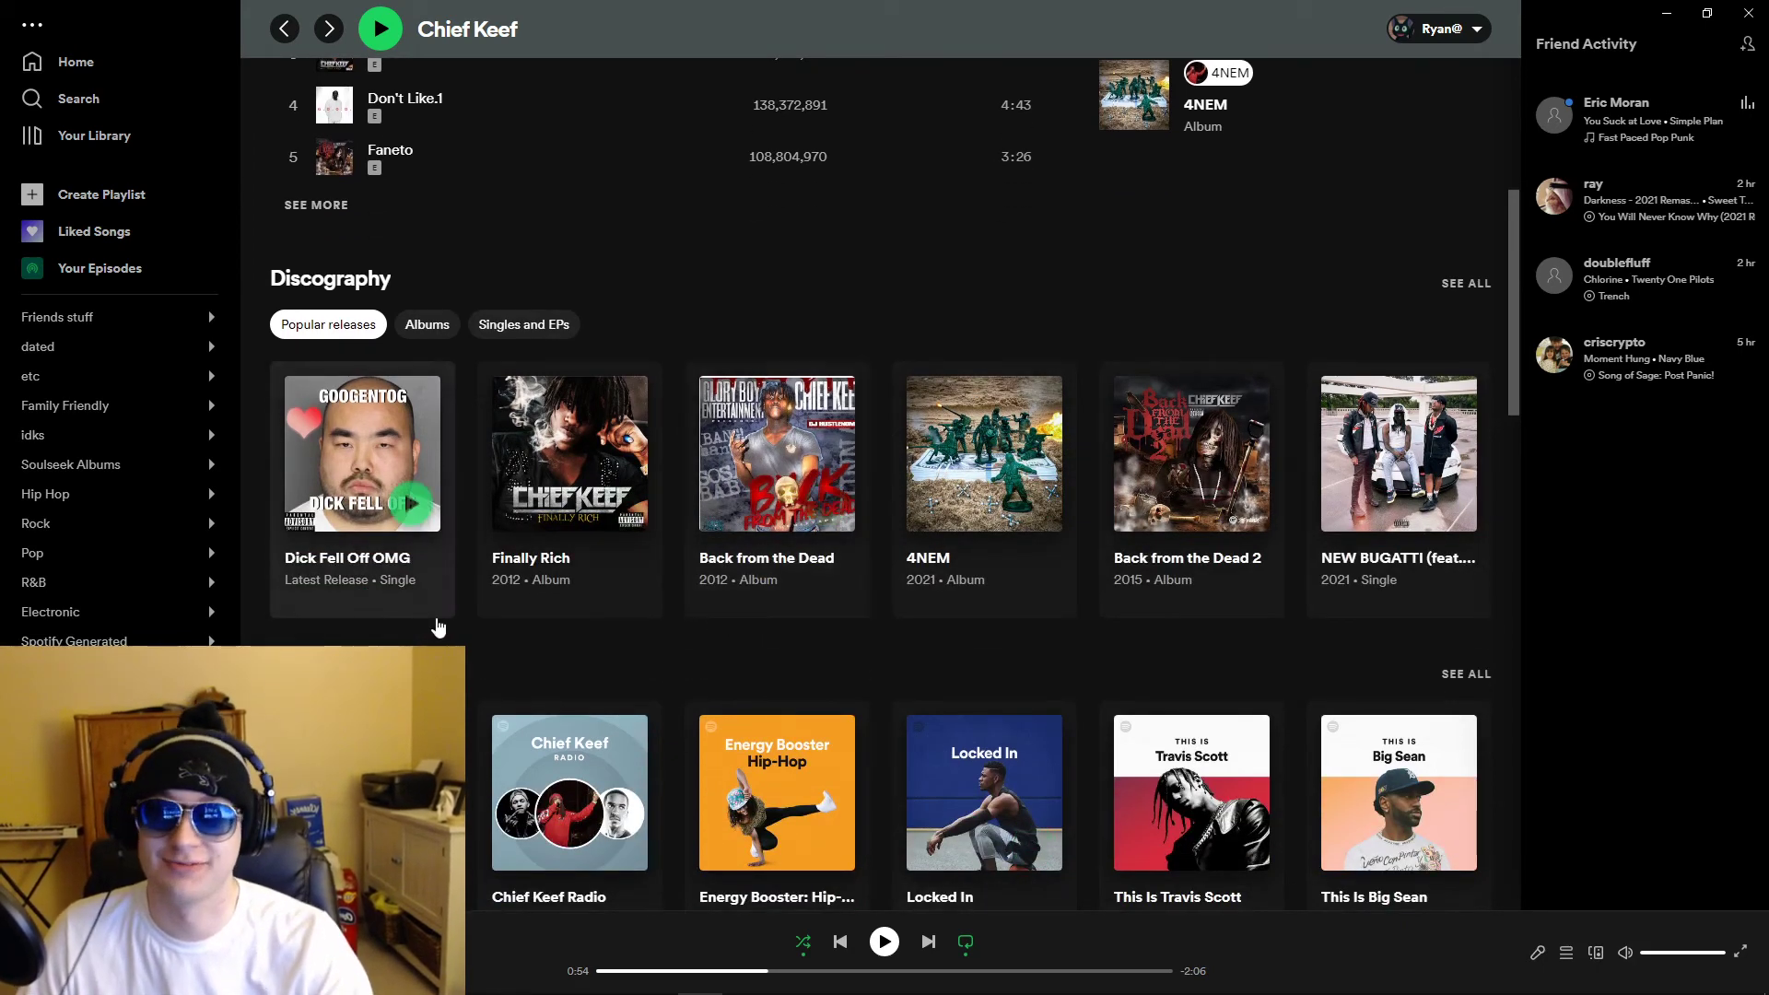
{"action": "scroll", "coordinate": [852, 645], "scroll_direction": "up", "scroll_amount": 5}
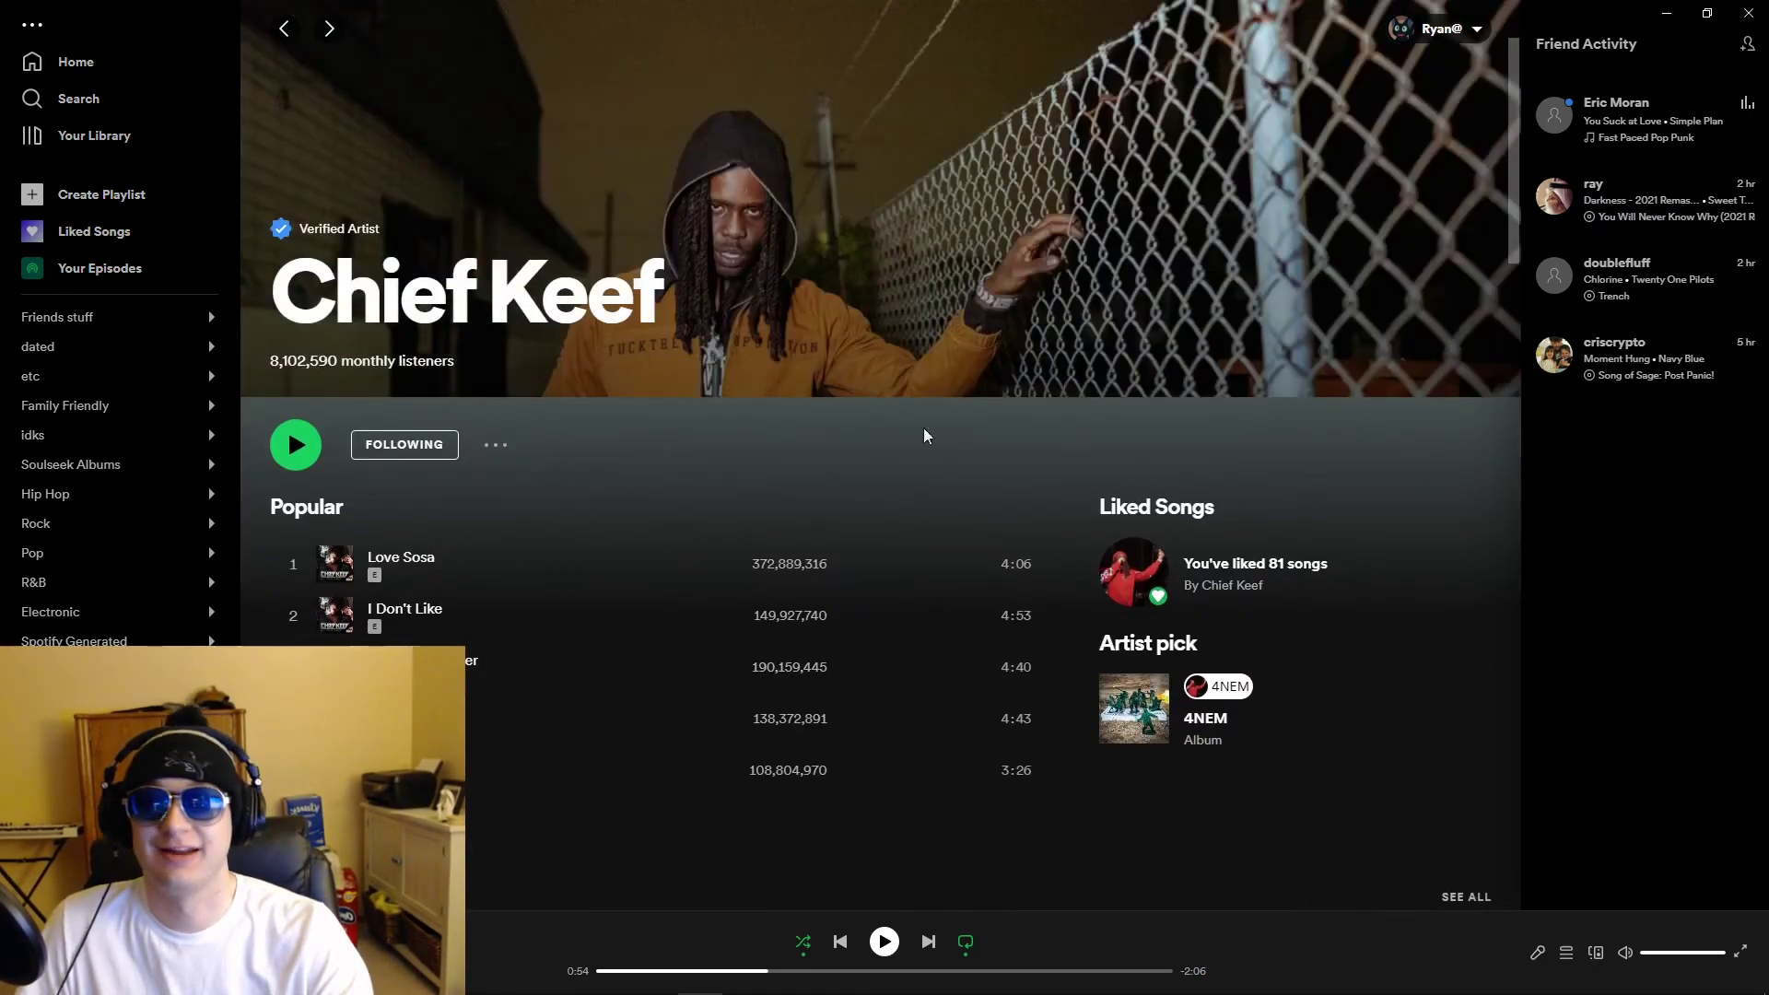
{"action": "scroll", "coordinate": [1036, 293], "scroll_direction": "down", "scroll_amount": 4}
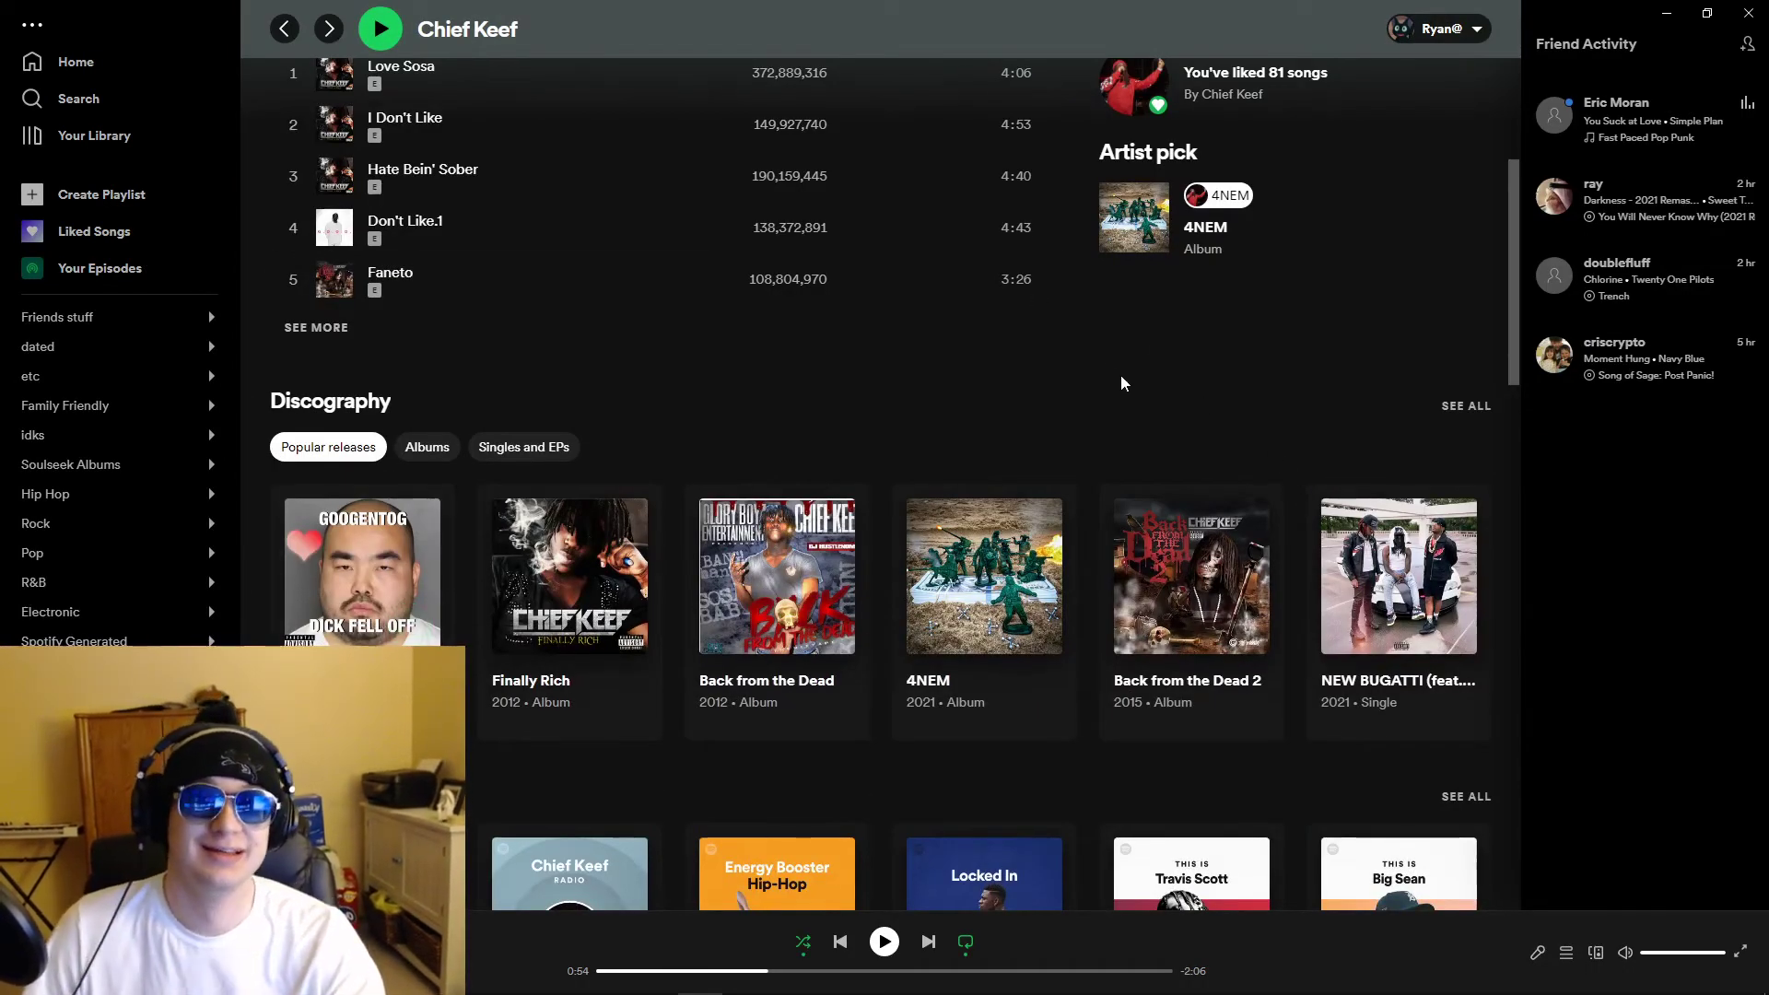
{"action": "scroll", "coordinate": [1120, 376], "scroll_direction": "up", "scroll_amount": 5}
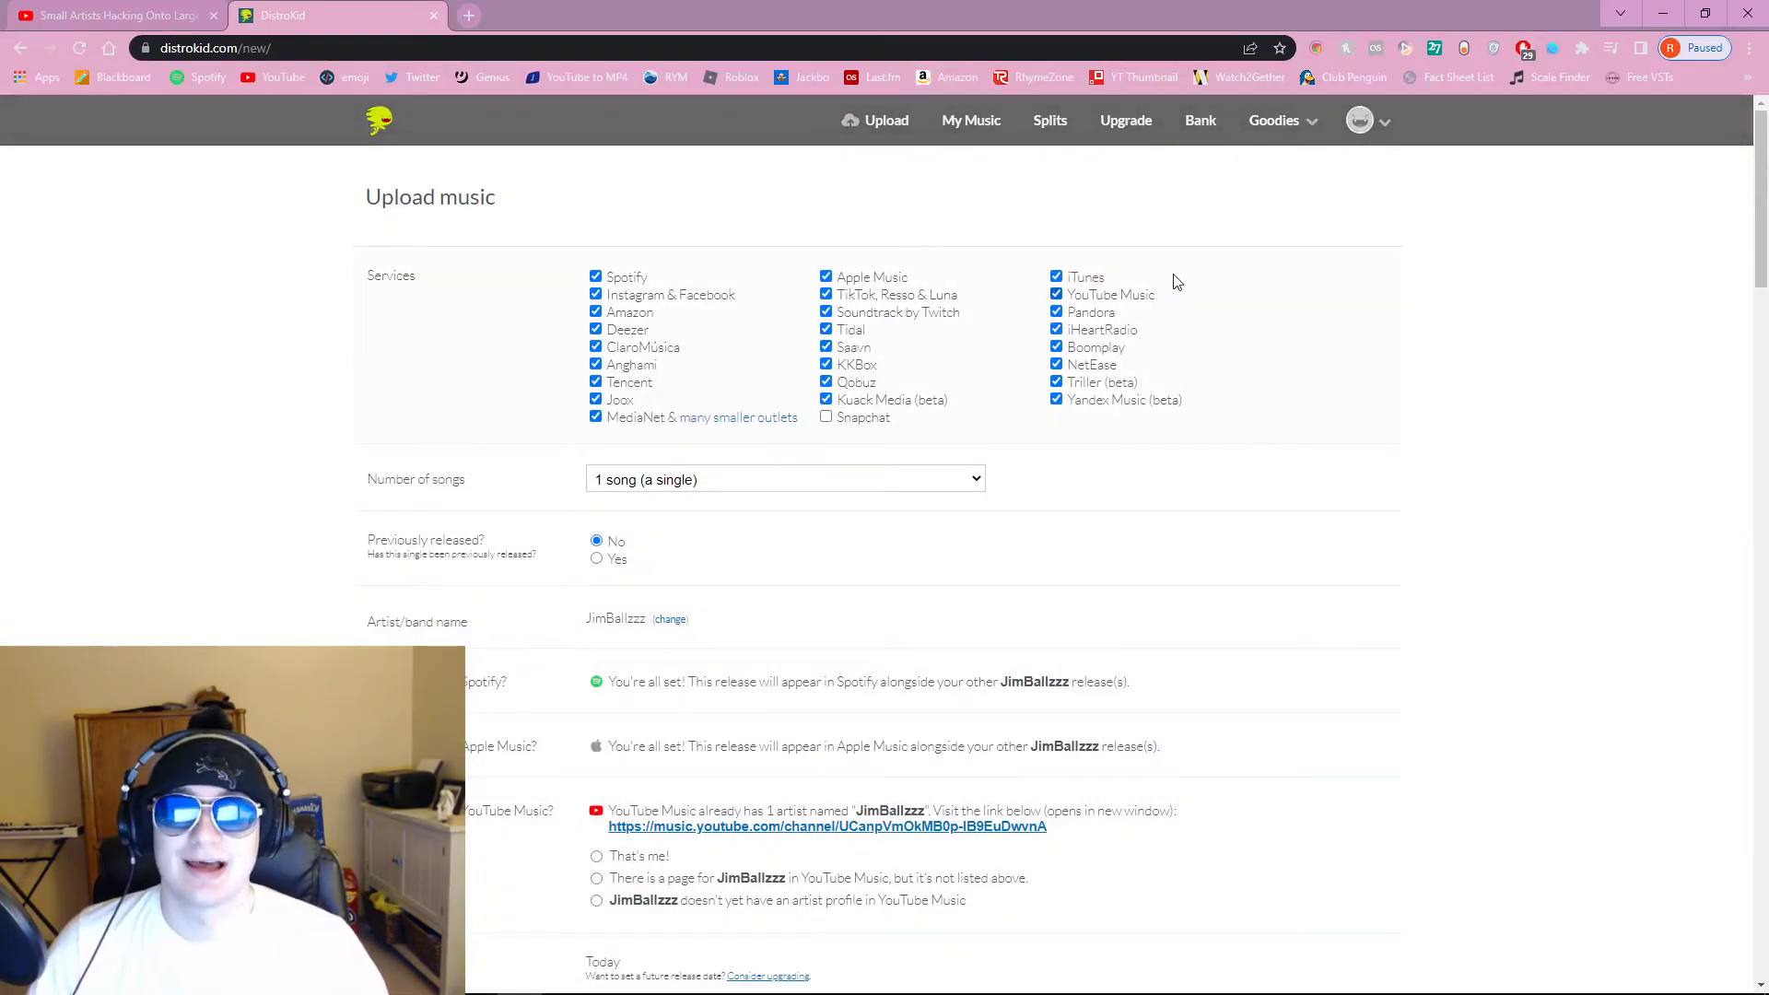
Step: Go to My Music and confirm leaving the unsaved upload form
{"action": "left_click", "coordinate": [1359, 123]}
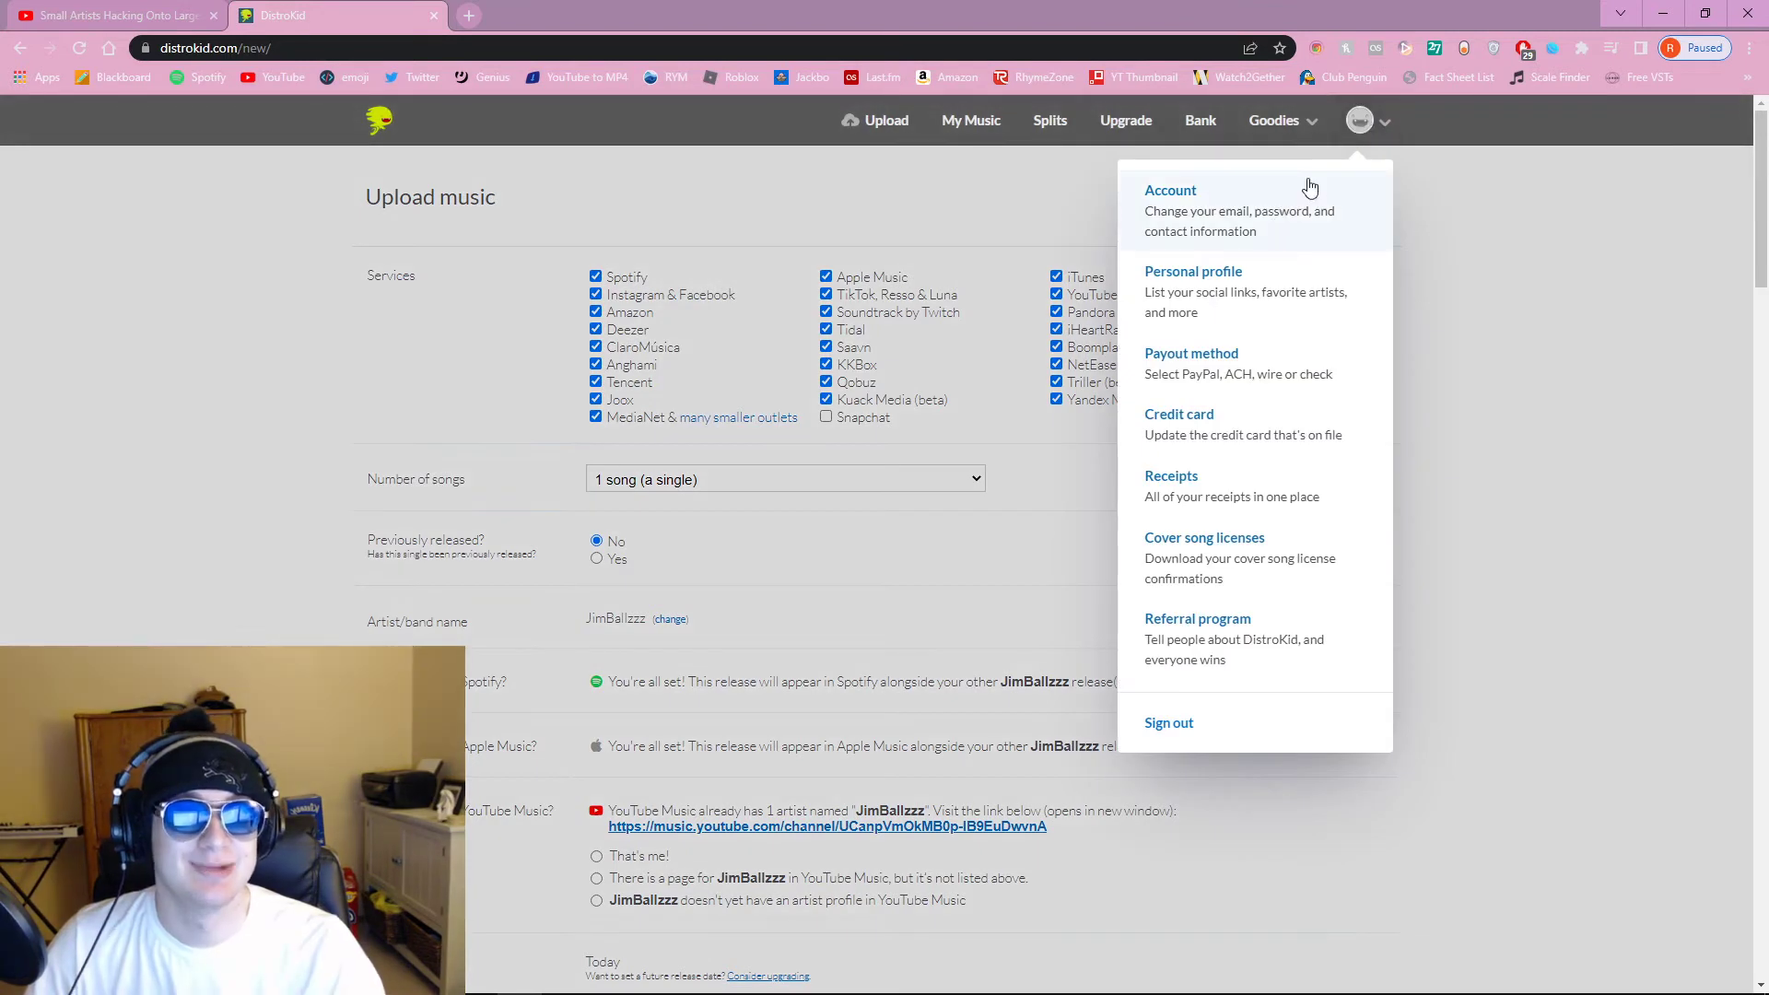
{"action": "left_click", "coordinate": [1286, 198]}
{"action": "left_click", "coordinate": [958, 129]}
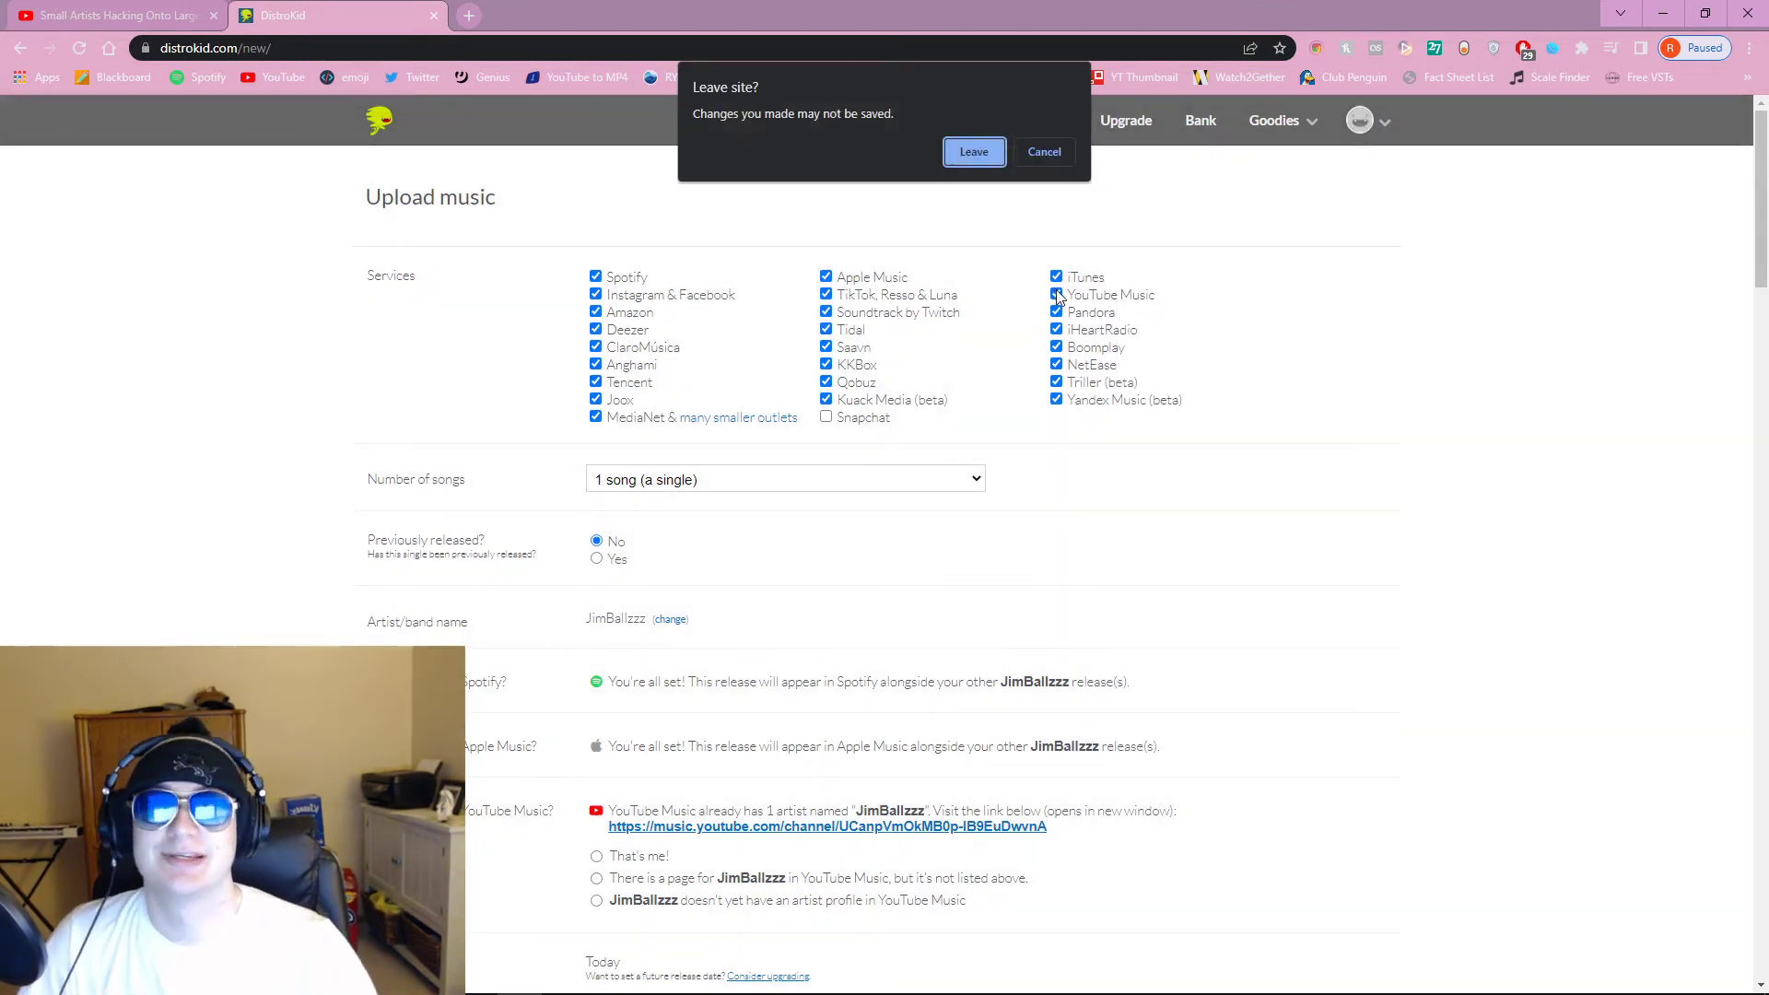
{"action": "key", "text": "Return"}
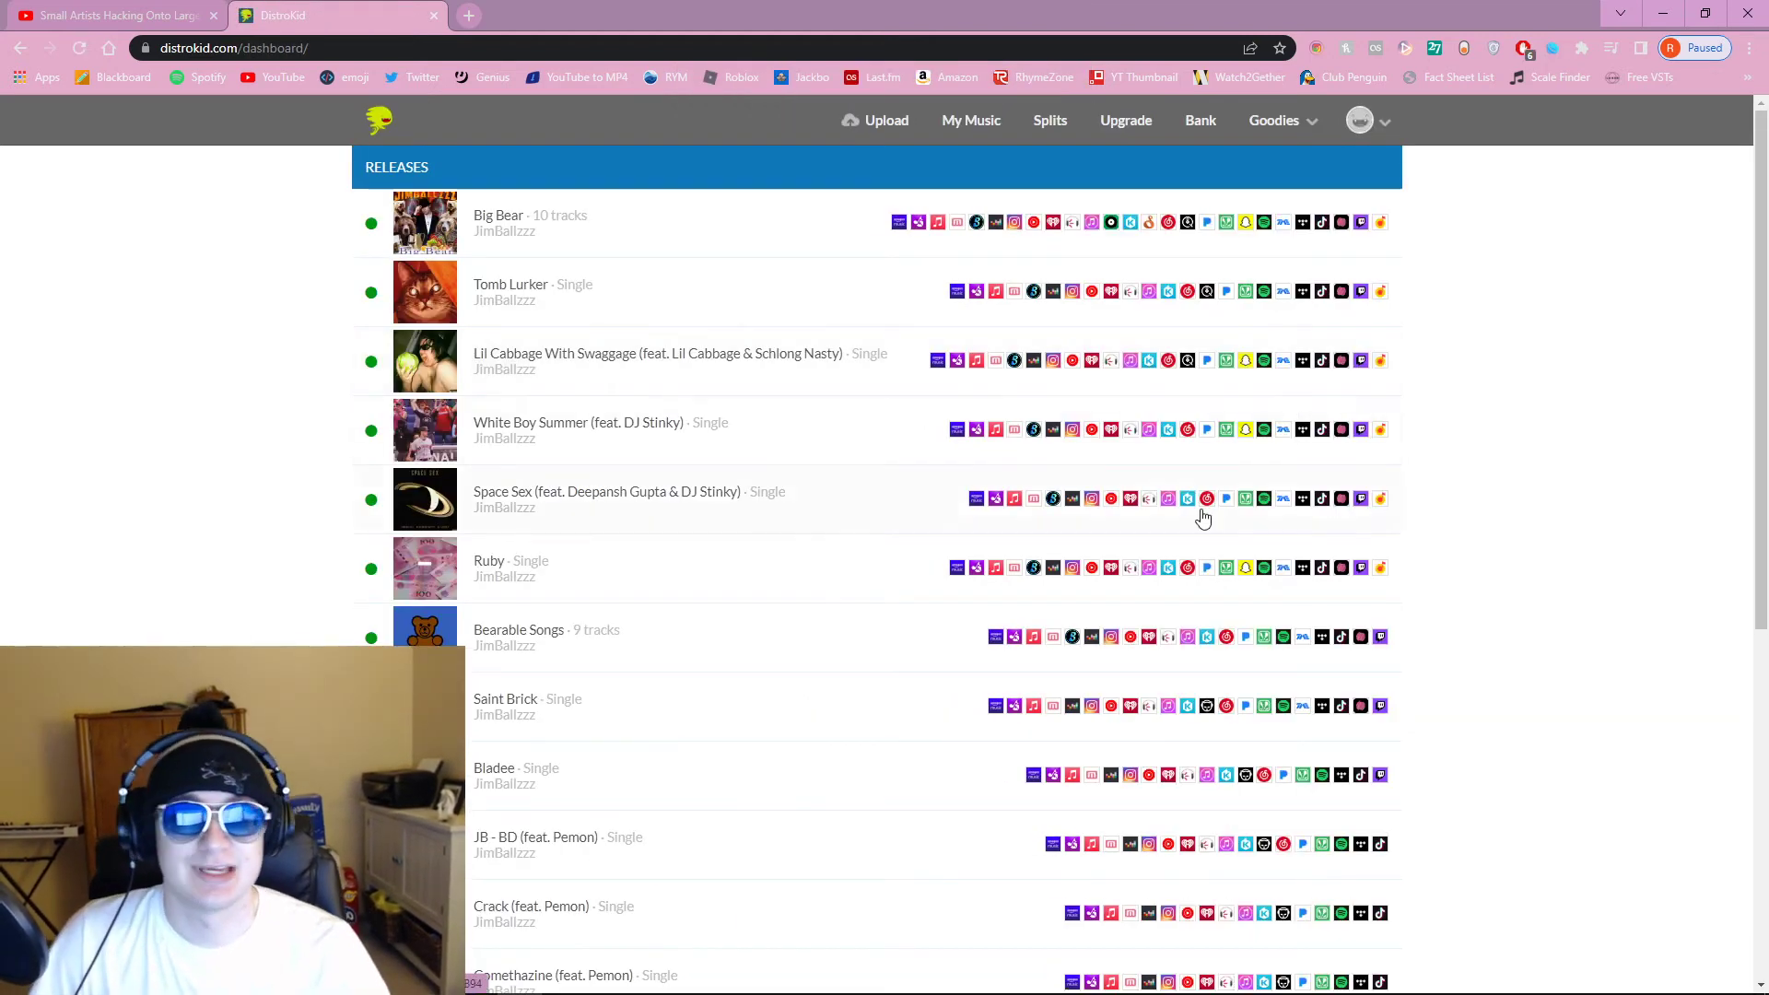
Step: Start a new upload and scroll the Upload music form down to TRACK 1
{"action": "scroll", "coordinate": [1204, 513], "scroll_direction": "down", "scroll_amount": 7}
{"action": "scroll", "coordinate": [1334, 640], "scroll_direction": "up", "scroll_amount": 7}
{"action": "left_click", "coordinate": [894, 120]}
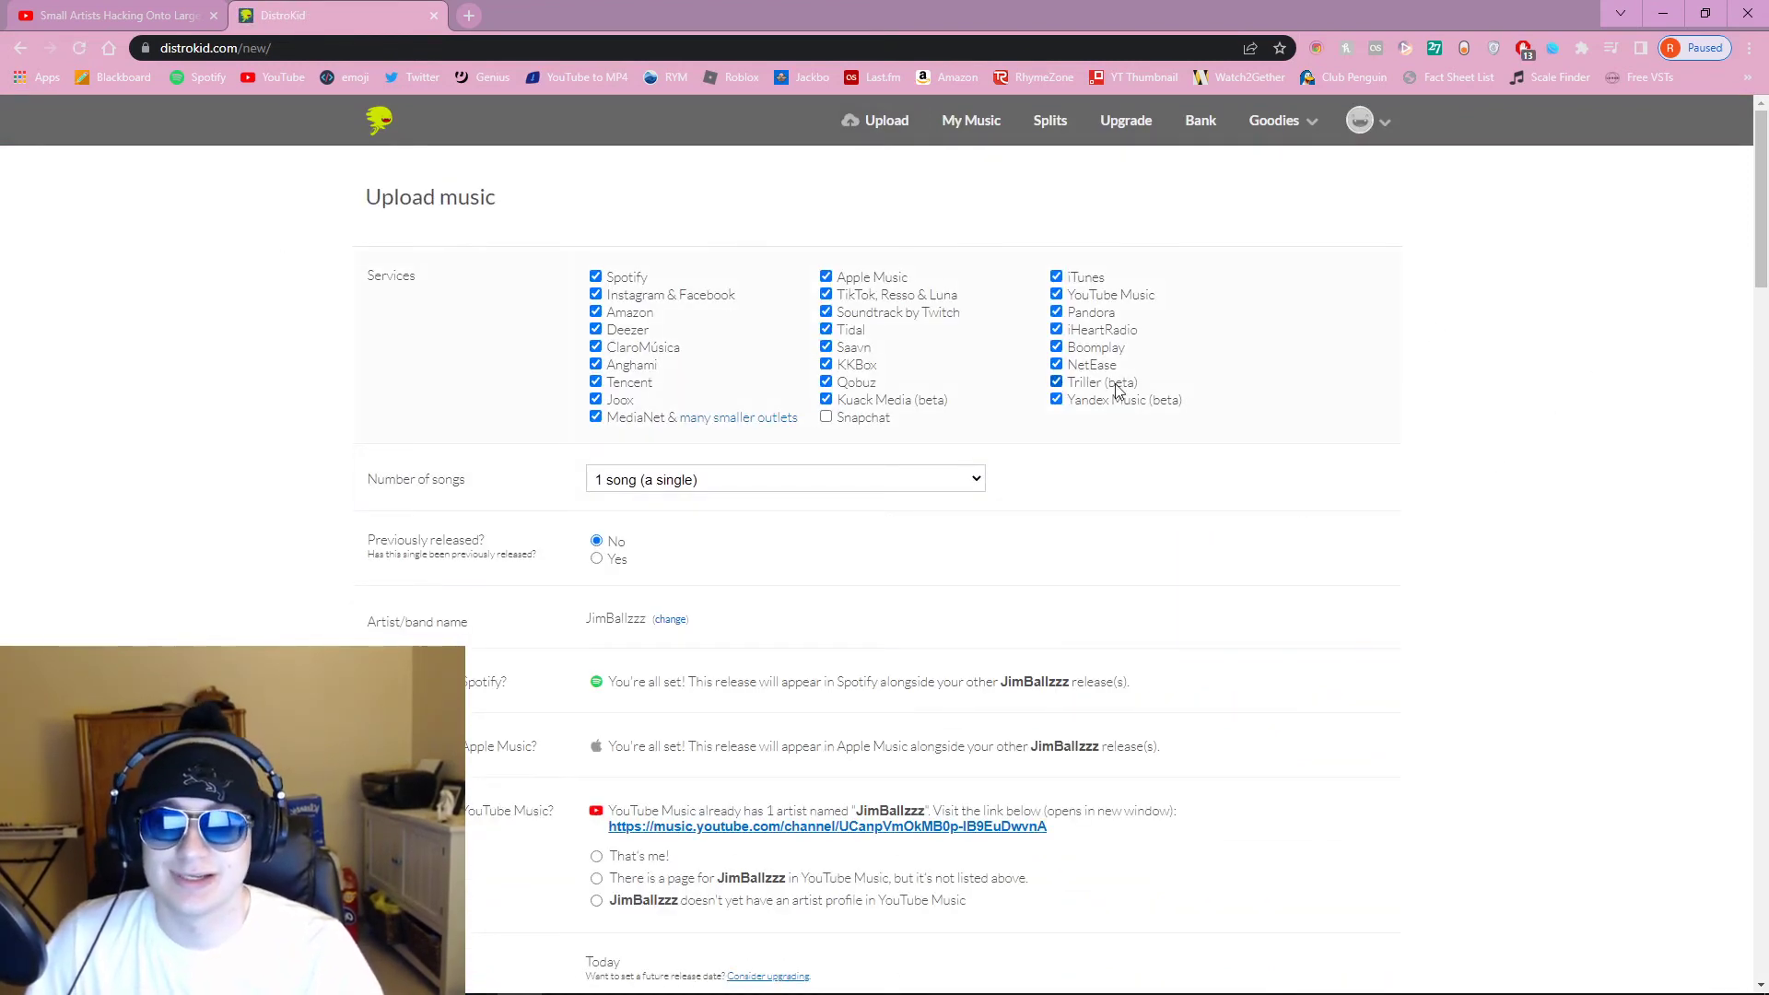
{"action": "scroll", "coordinate": [722, 383], "scroll_direction": "down", "scroll_amount": 1}
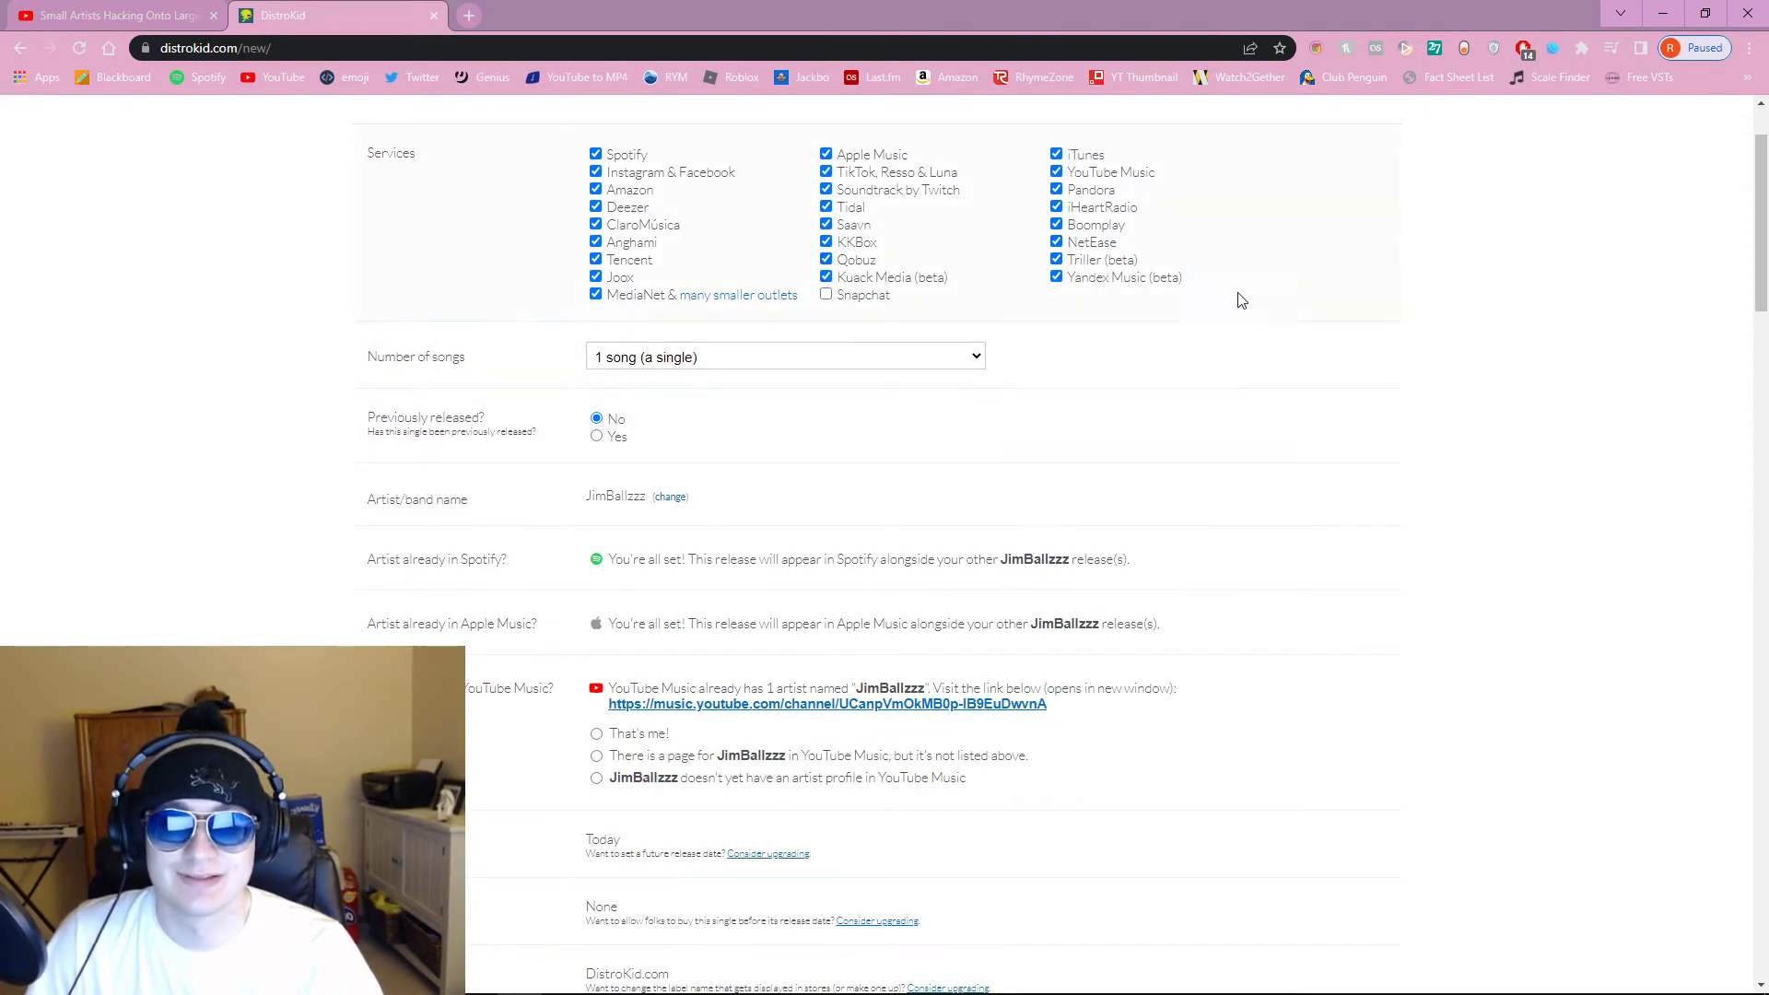
{"action": "scroll", "coordinate": [1216, 384], "scroll_direction": "down", "scroll_amount": 4}
{"action": "scroll", "coordinate": [940, 415], "scroll_direction": "down", "scroll_amount": 5}
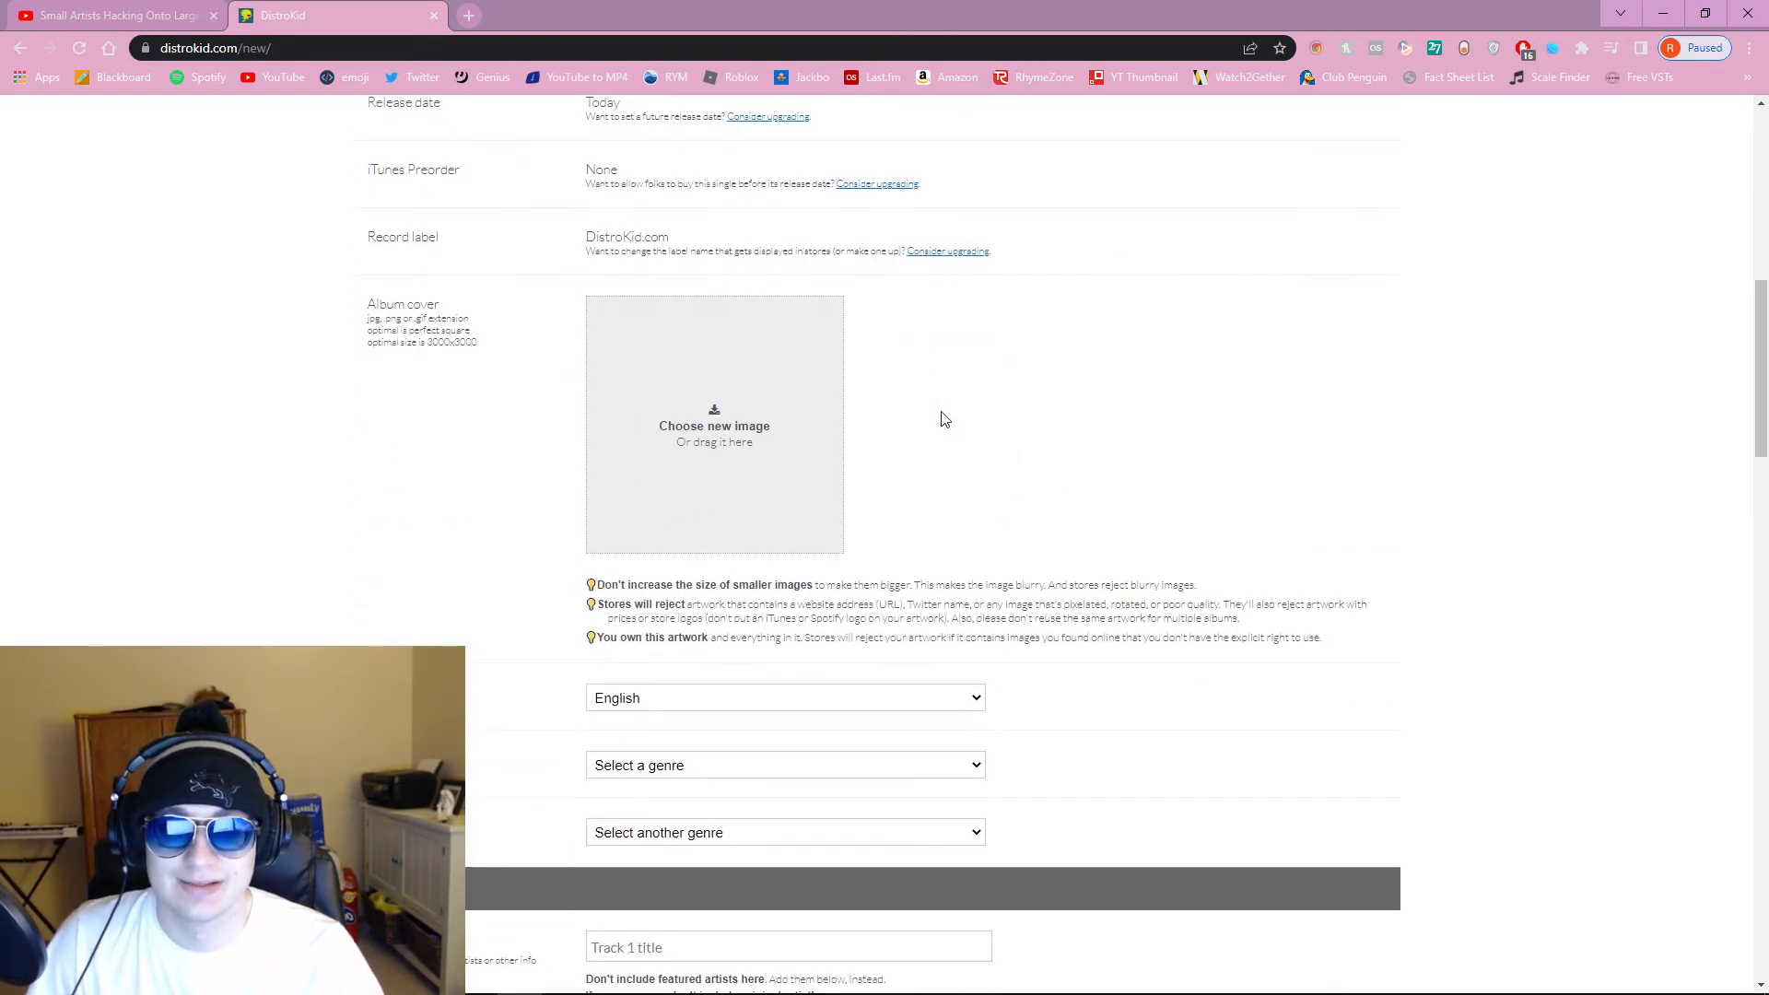
{"action": "scroll", "coordinate": [1198, 446], "scroll_direction": "down", "scroll_amount": 2}
{"action": "scroll", "coordinate": [861, 426], "scroll_direction": "down", "scroll_amount": 1}
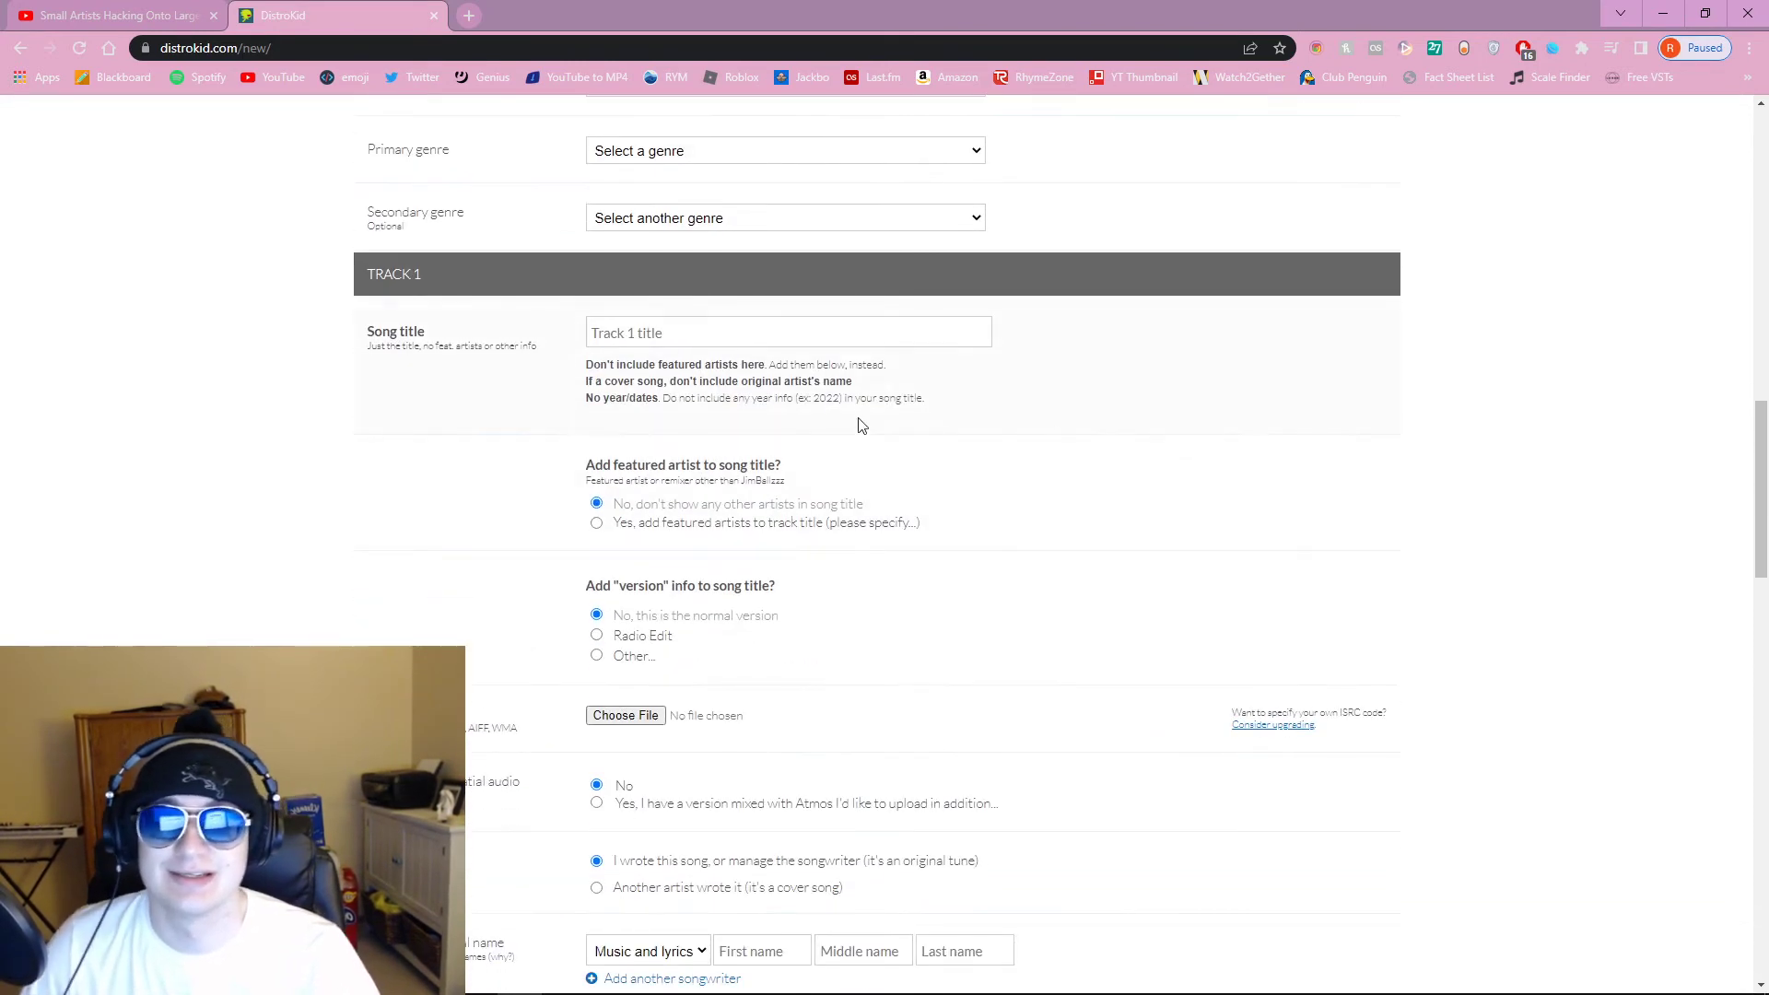
Step: Add Chief Keef as featured artist on track 'Swag' and check the 'Swag (feat. Chief Keef)' preview
{"action": "type", "text": "Swag"}
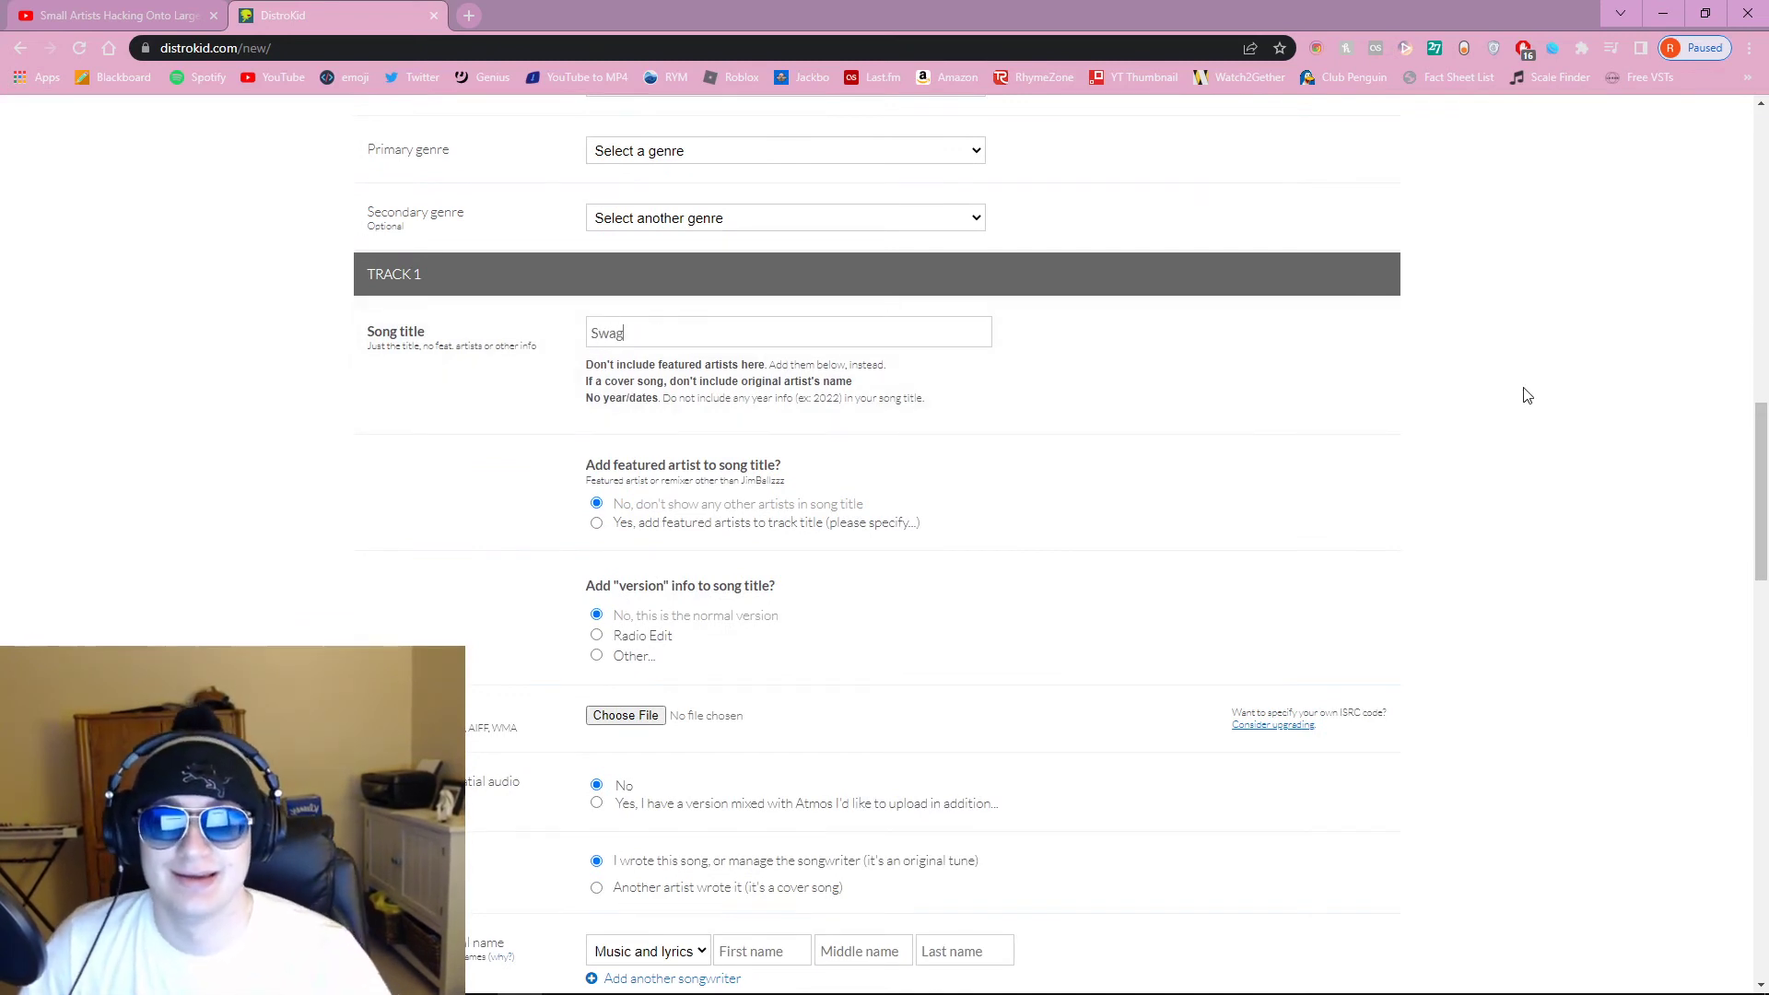
{"action": "scroll", "coordinate": [1526, 395], "scroll_direction": "down", "scroll_amount": 1}
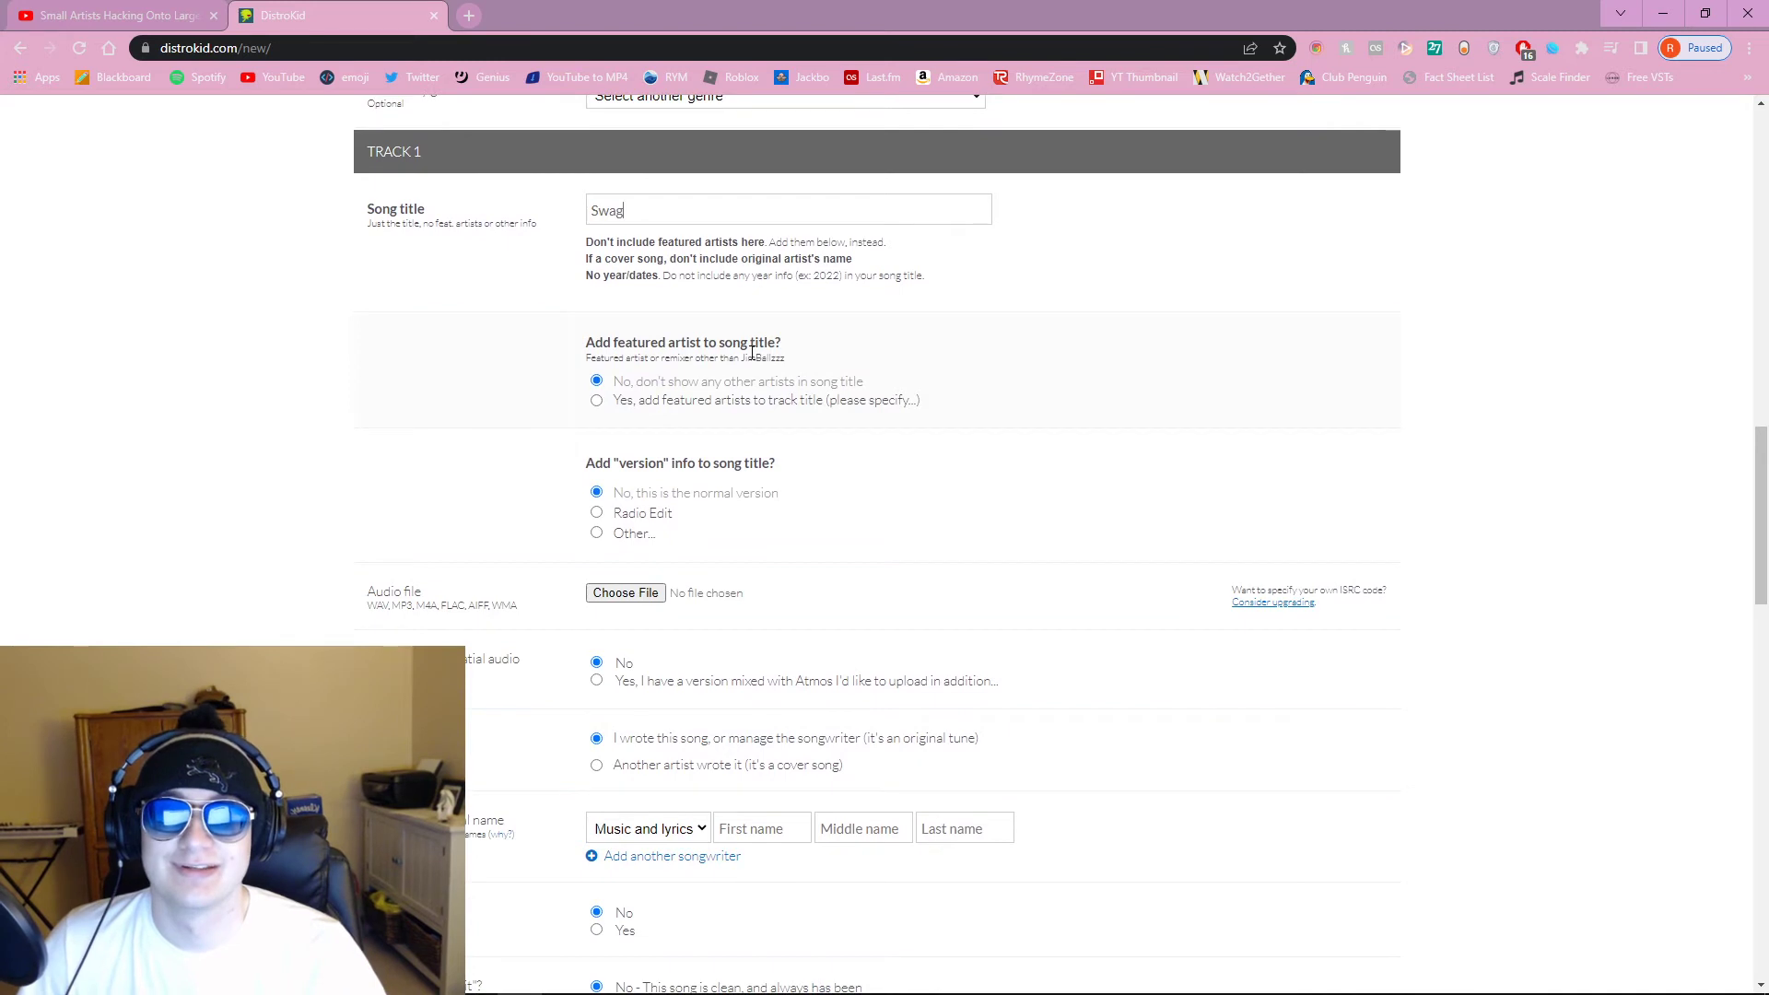
{"action": "left_click", "coordinate": [597, 400]}
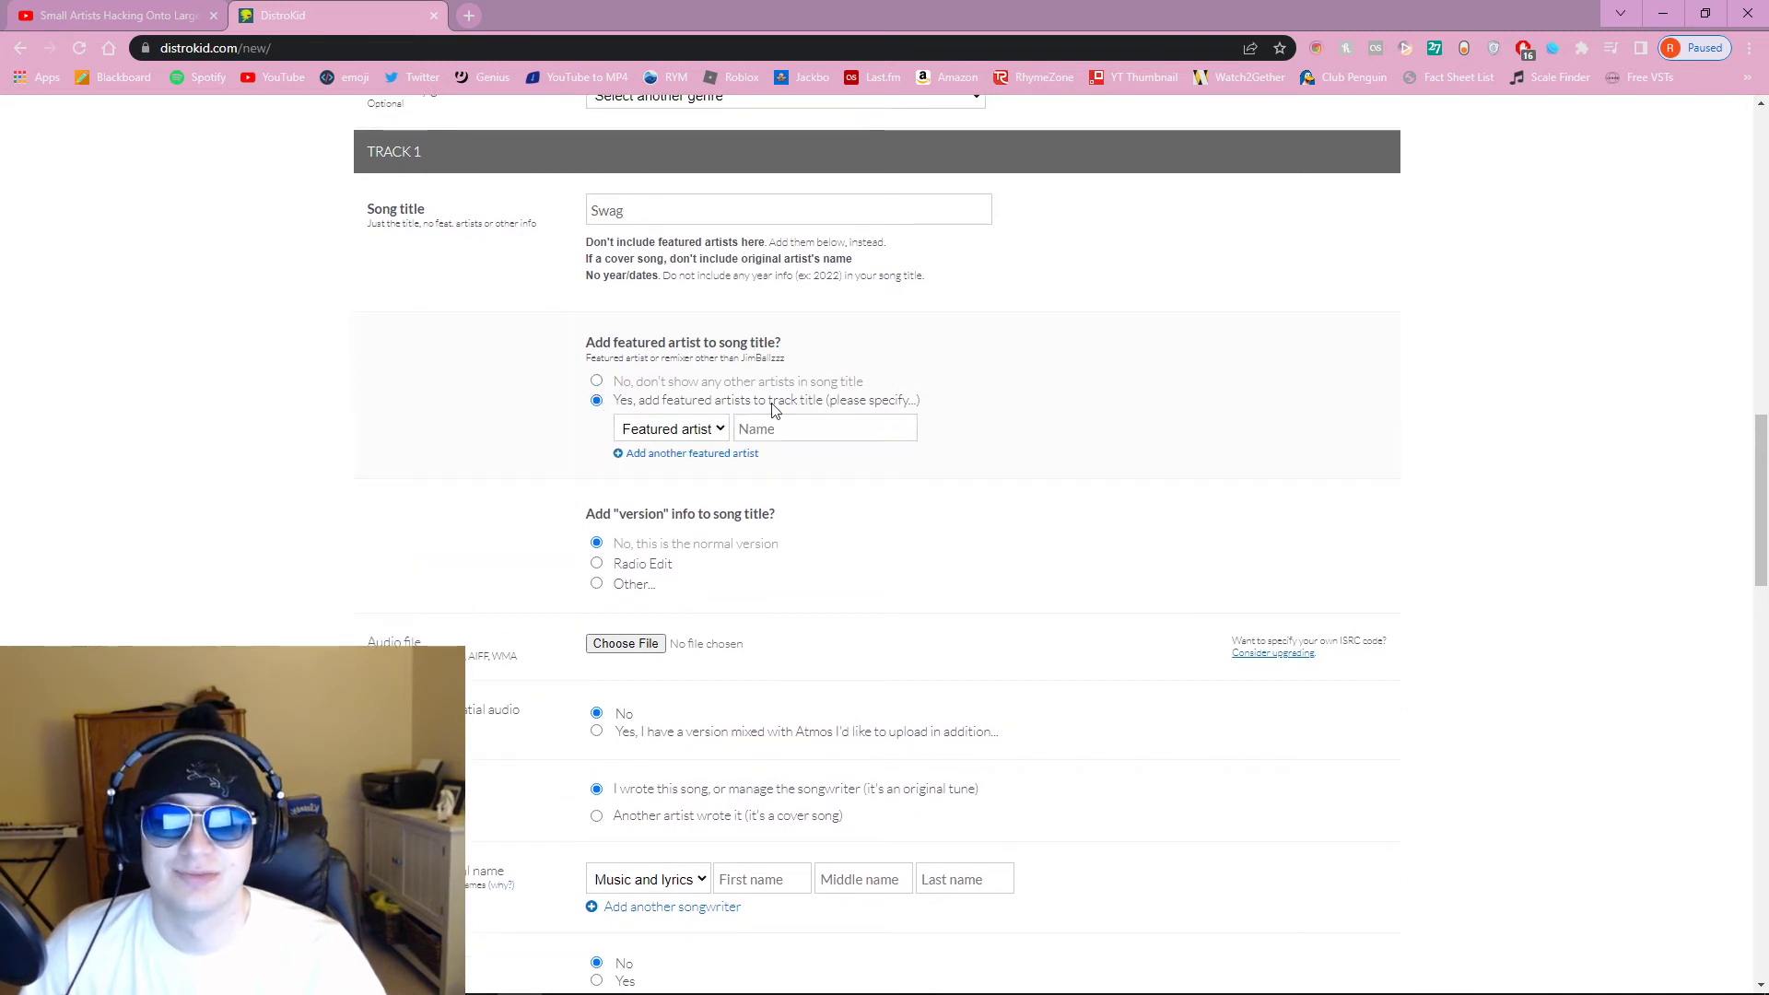
{"action": "type", "text": "Chief"}
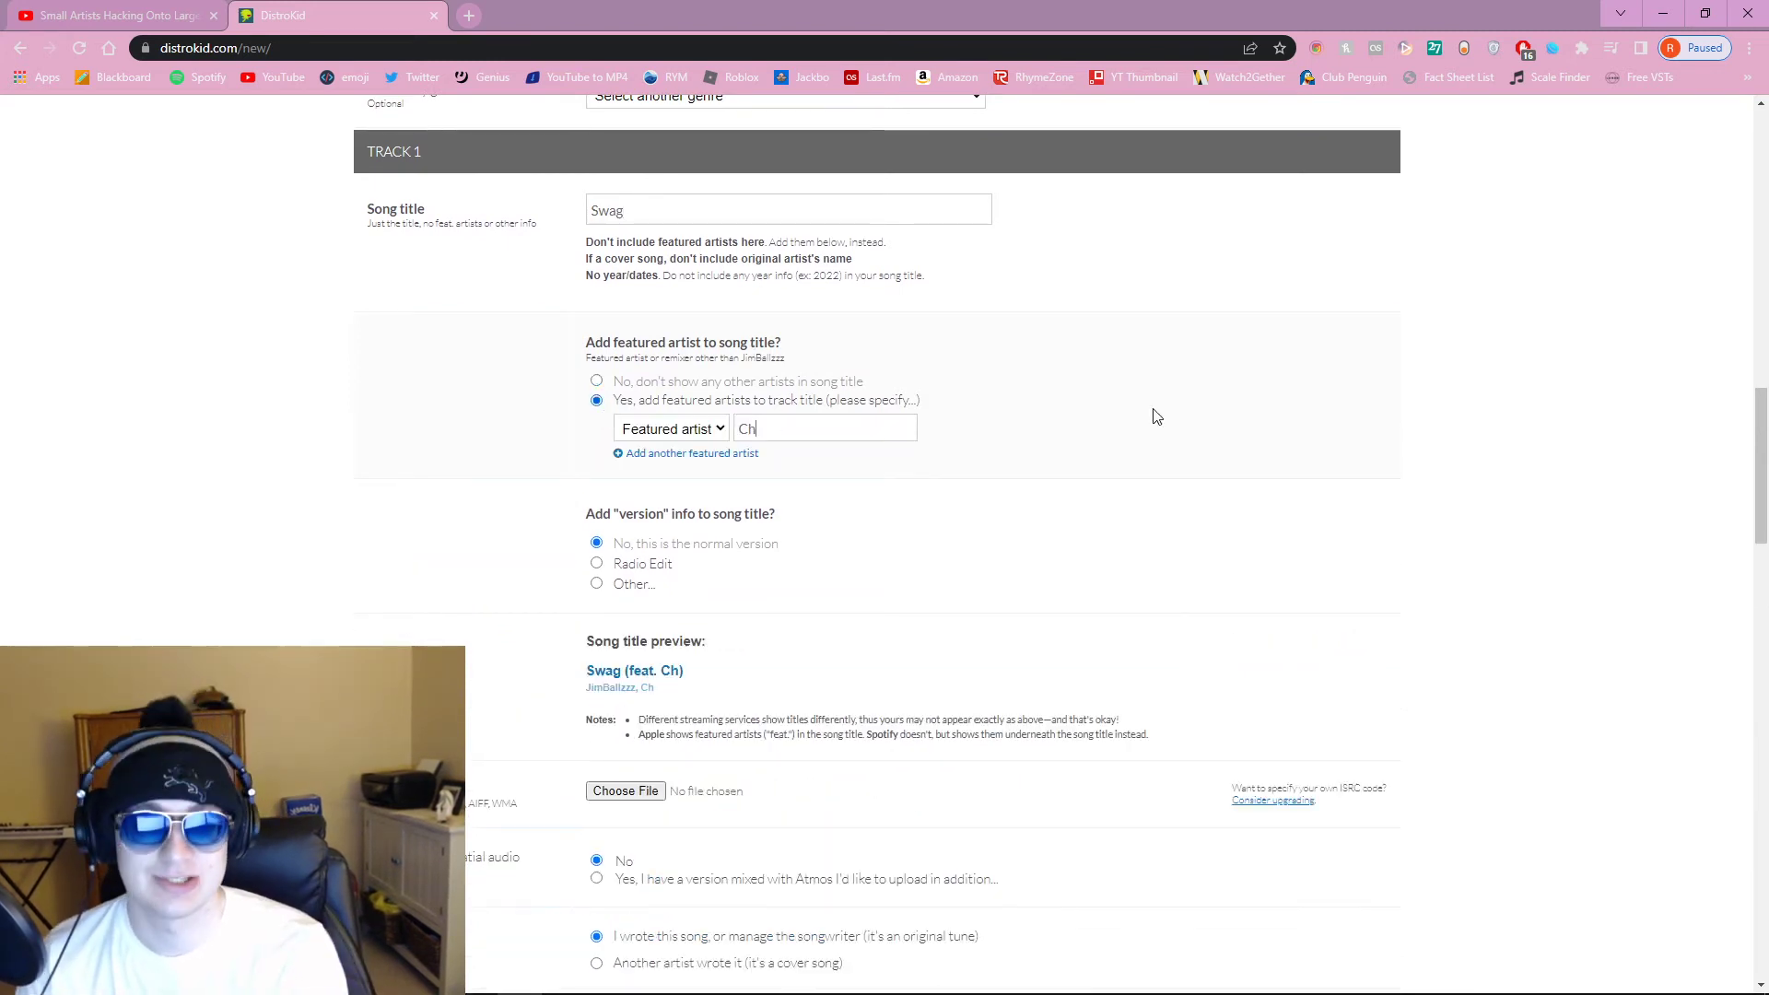
{"action": "type", "text": "eef"}
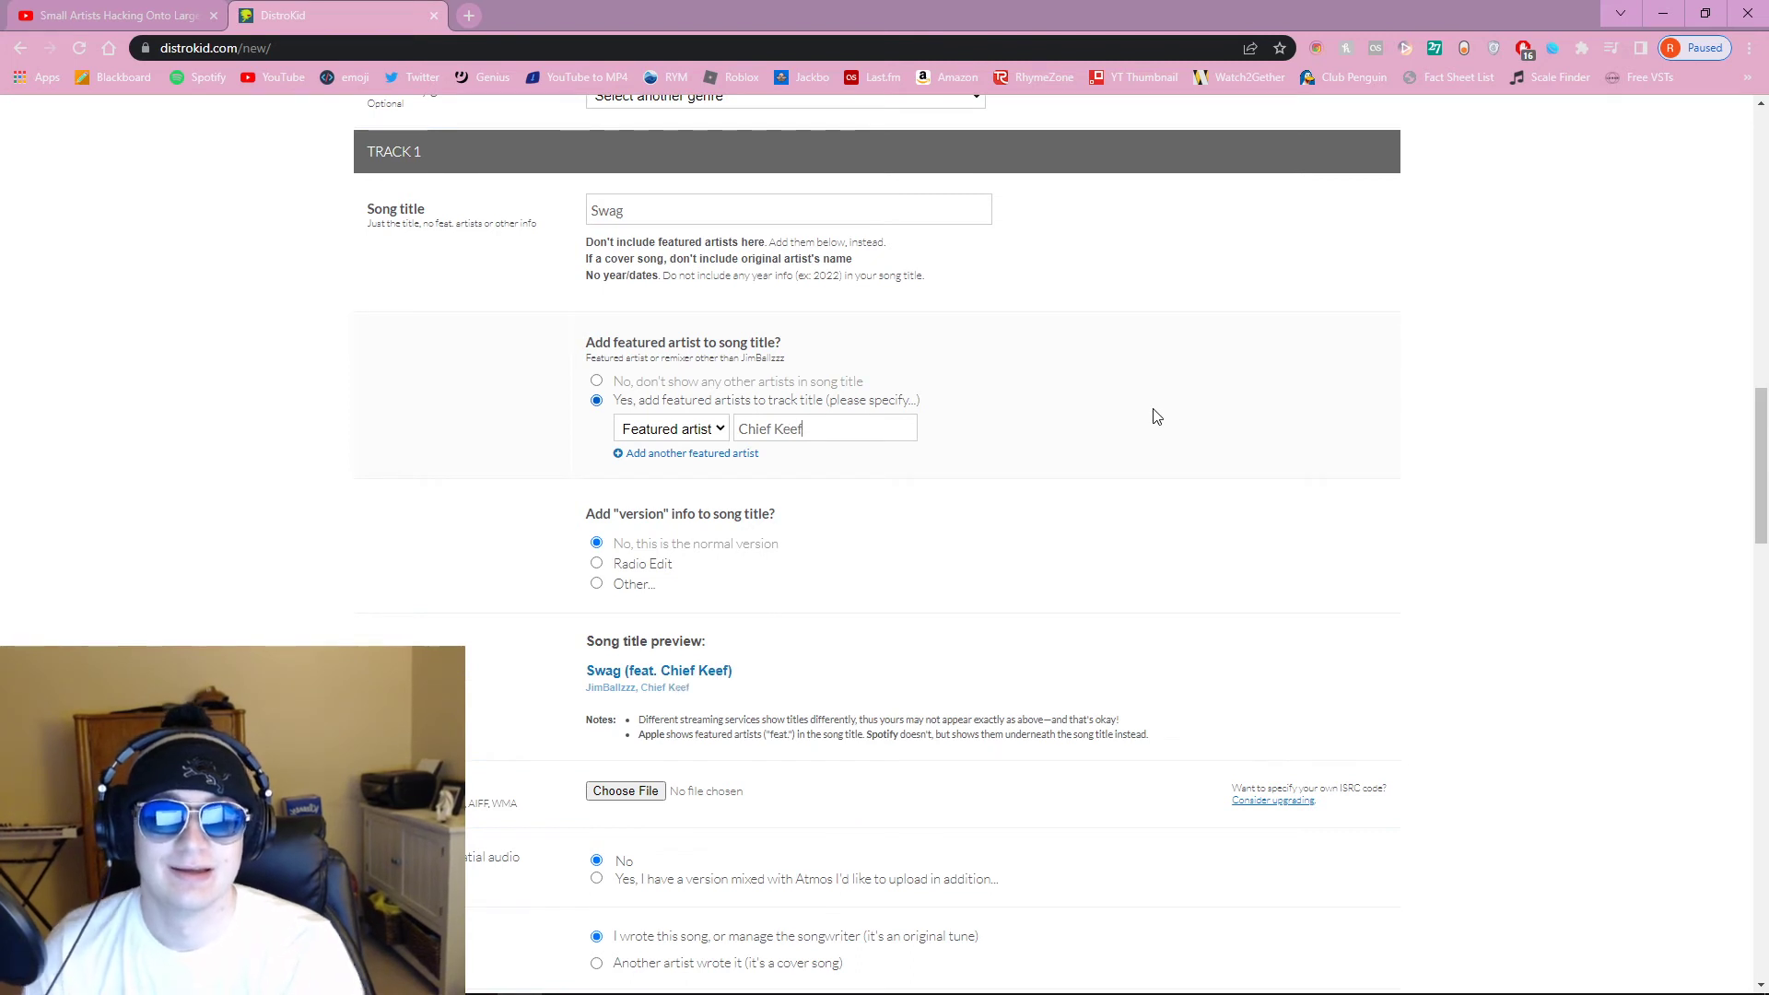
{"action": "scroll", "coordinate": [1030, 469], "scroll_direction": "down", "scroll_amount": 1}
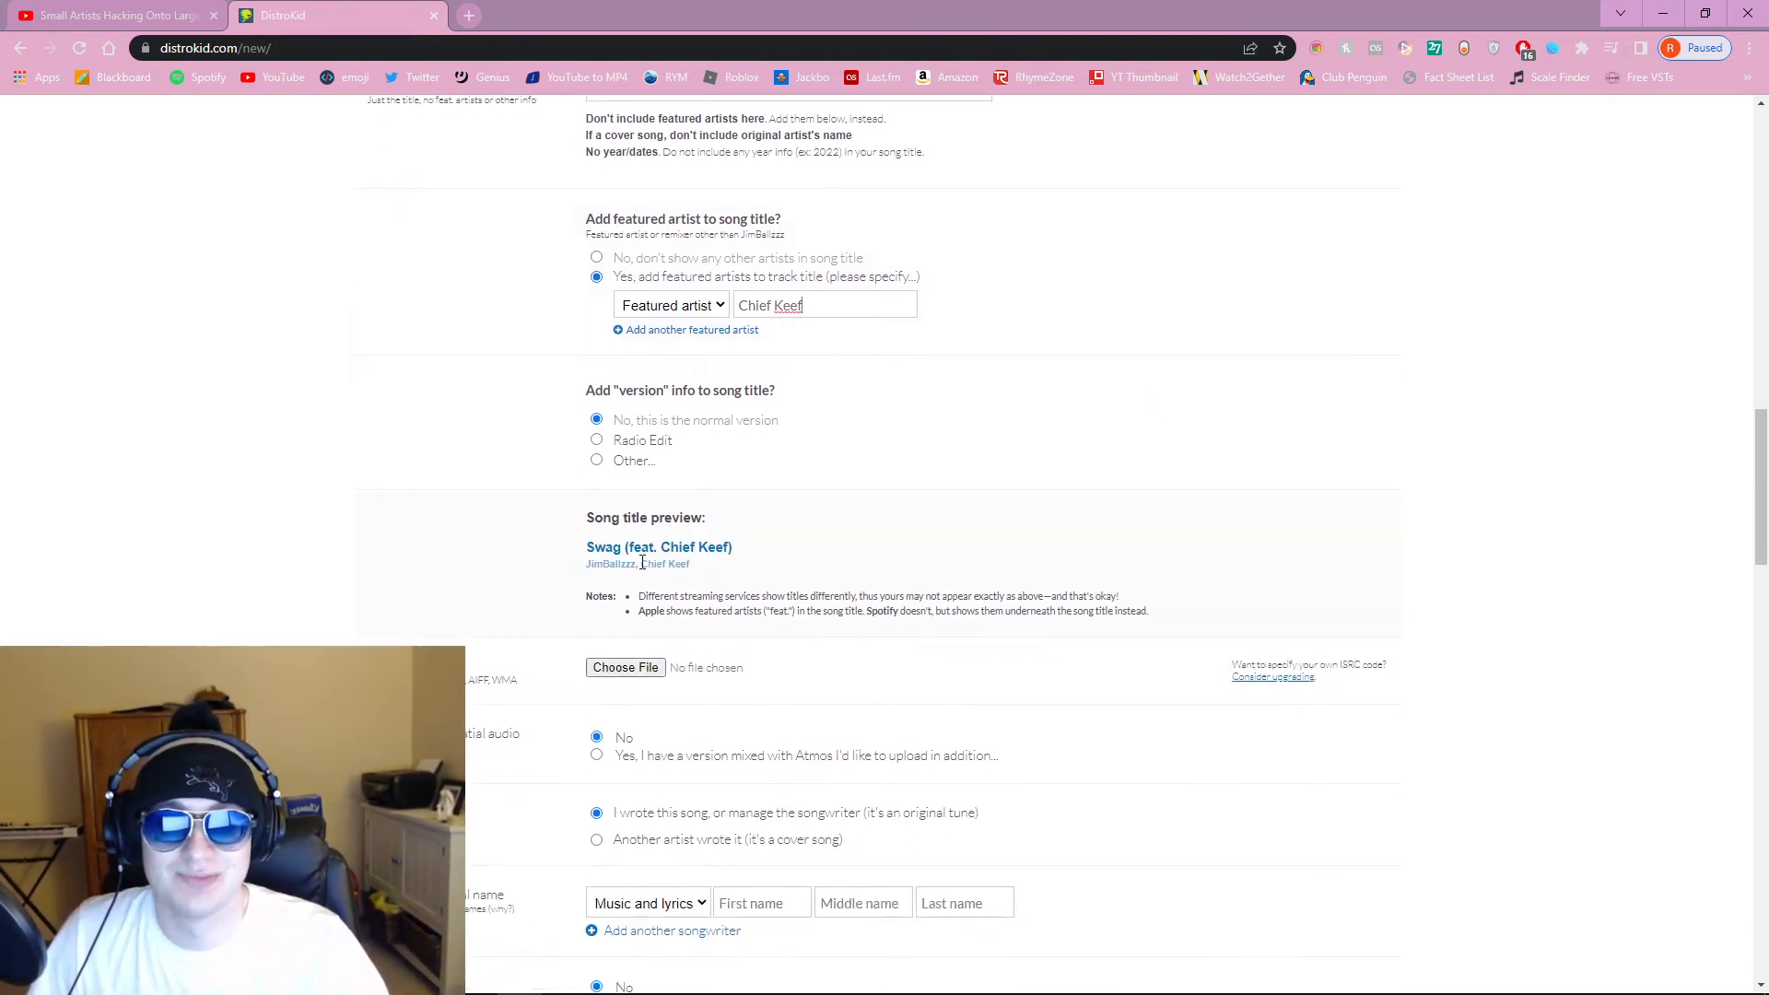
{"action": "scroll", "coordinate": [1425, 475], "scroll_direction": "down", "scroll_amount": 1}
{"action": "scroll", "coordinate": [1425, 475], "scroll_direction": "up", "scroll_amount": 3}
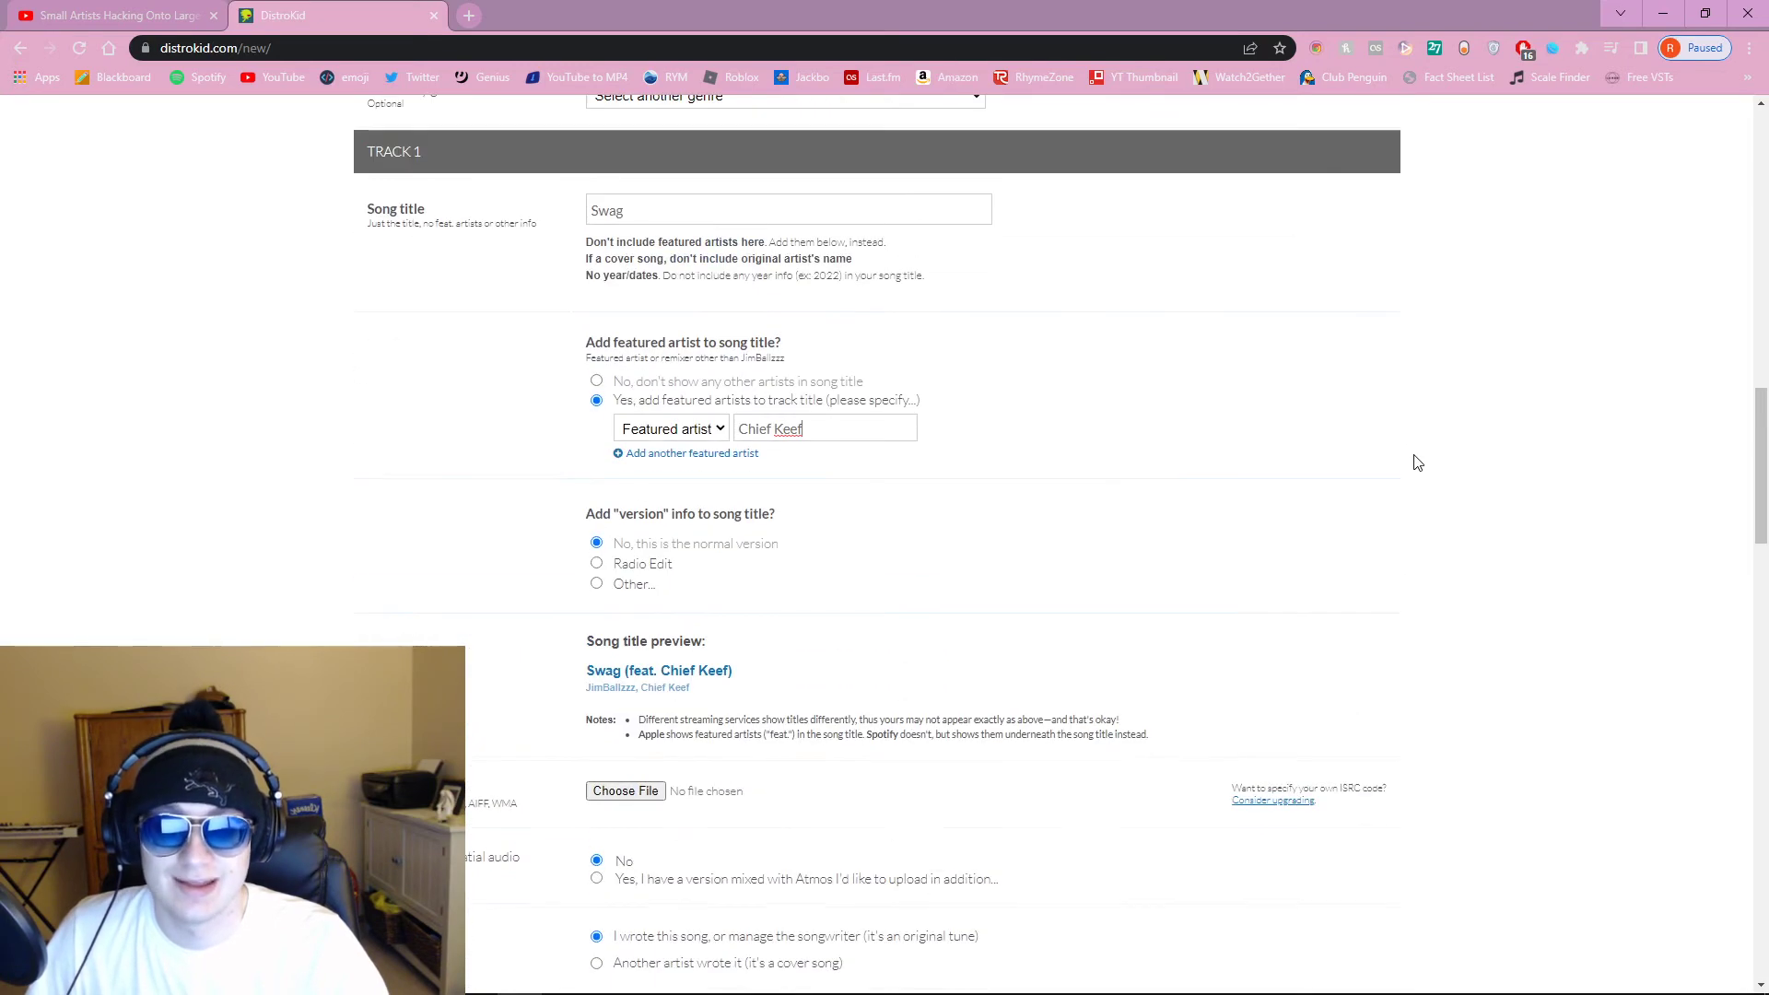
{"action": "scroll", "coordinate": [1425, 475], "scroll_direction": "up", "scroll_amount": 1}
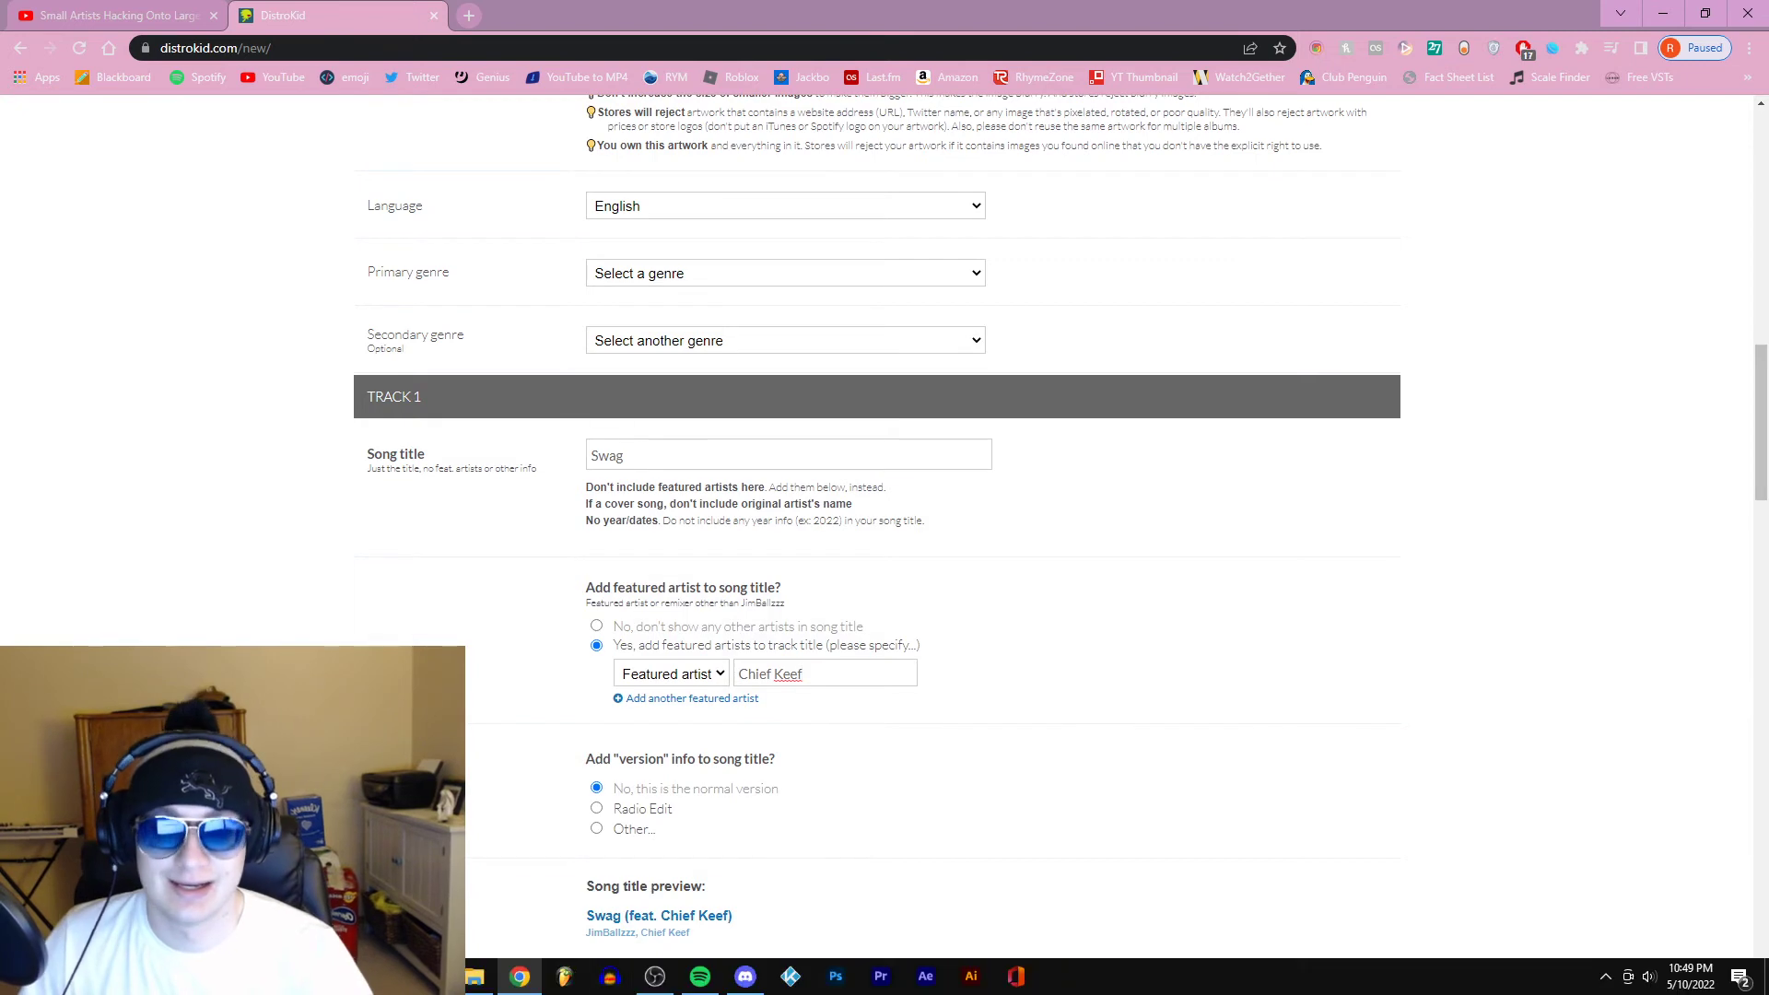
Step: In Spotify, open Googentog's artist page from Chief Keef's discography, then go back to DistroKid
{"action": "left_click", "coordinate": [686, 977]}
{"action": "scroll", "coordinate": [648, 570], "scroll_direction": "down", "scroll_amount": 6}
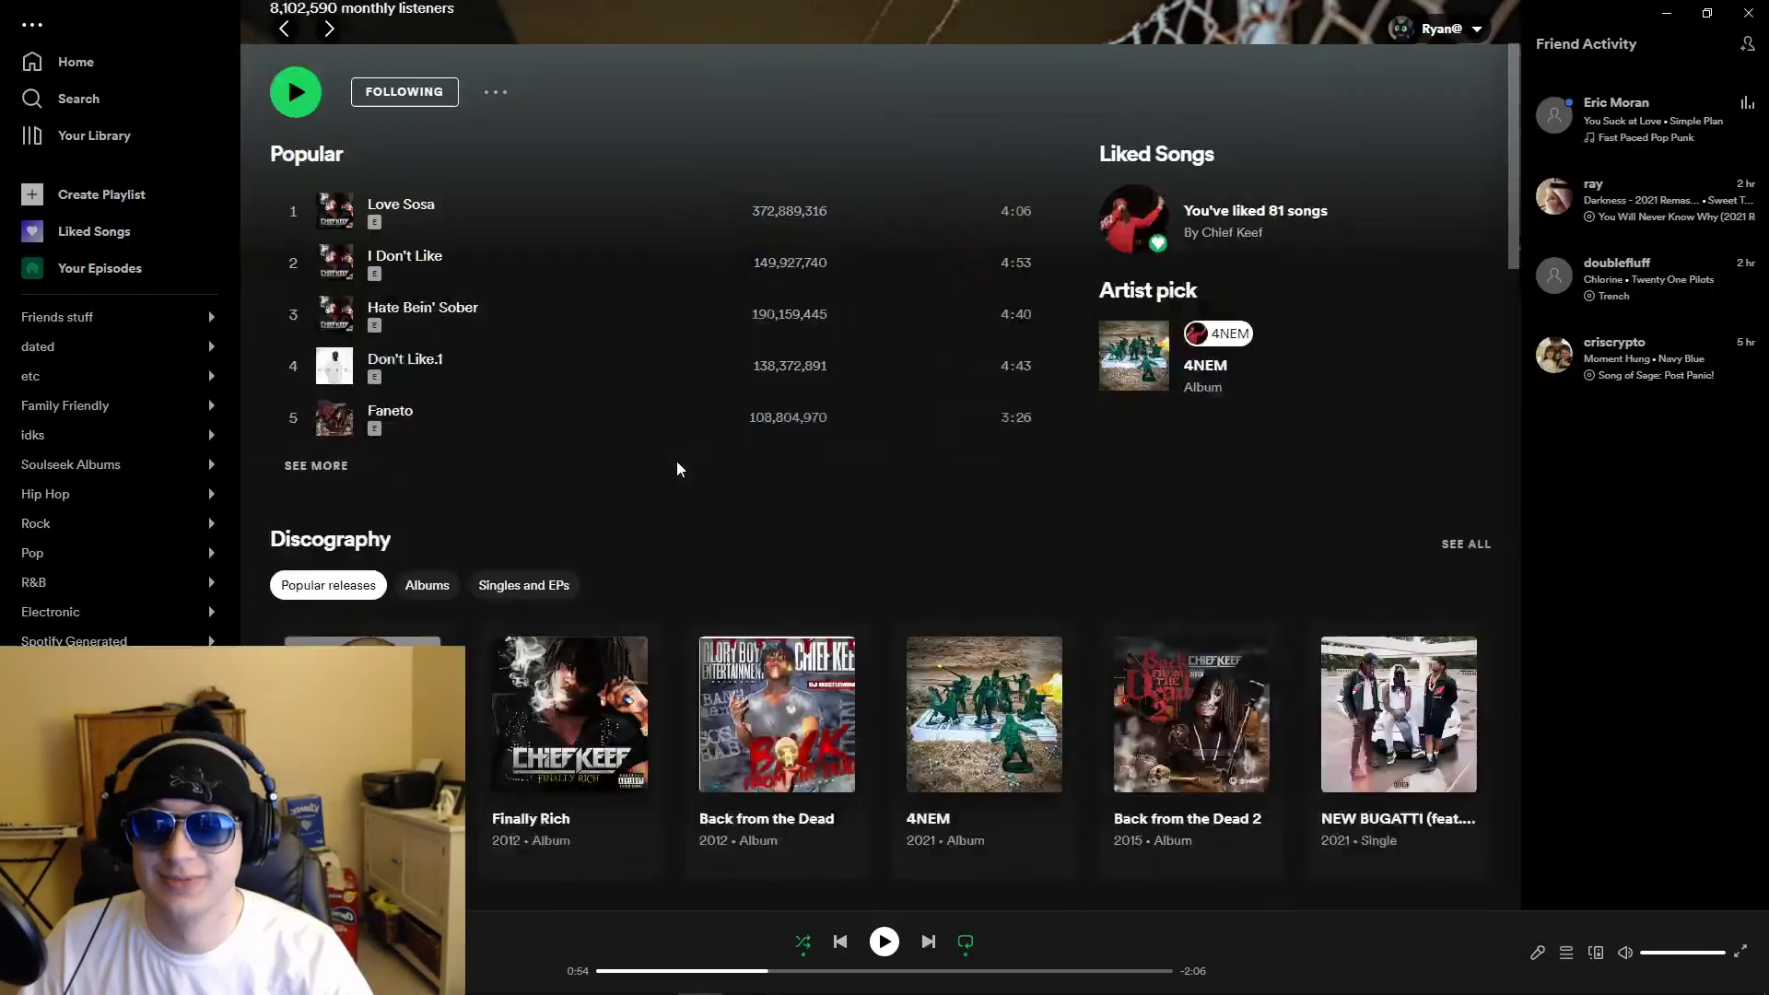
{"action": "left_click", "coordinate": [373, 590]}
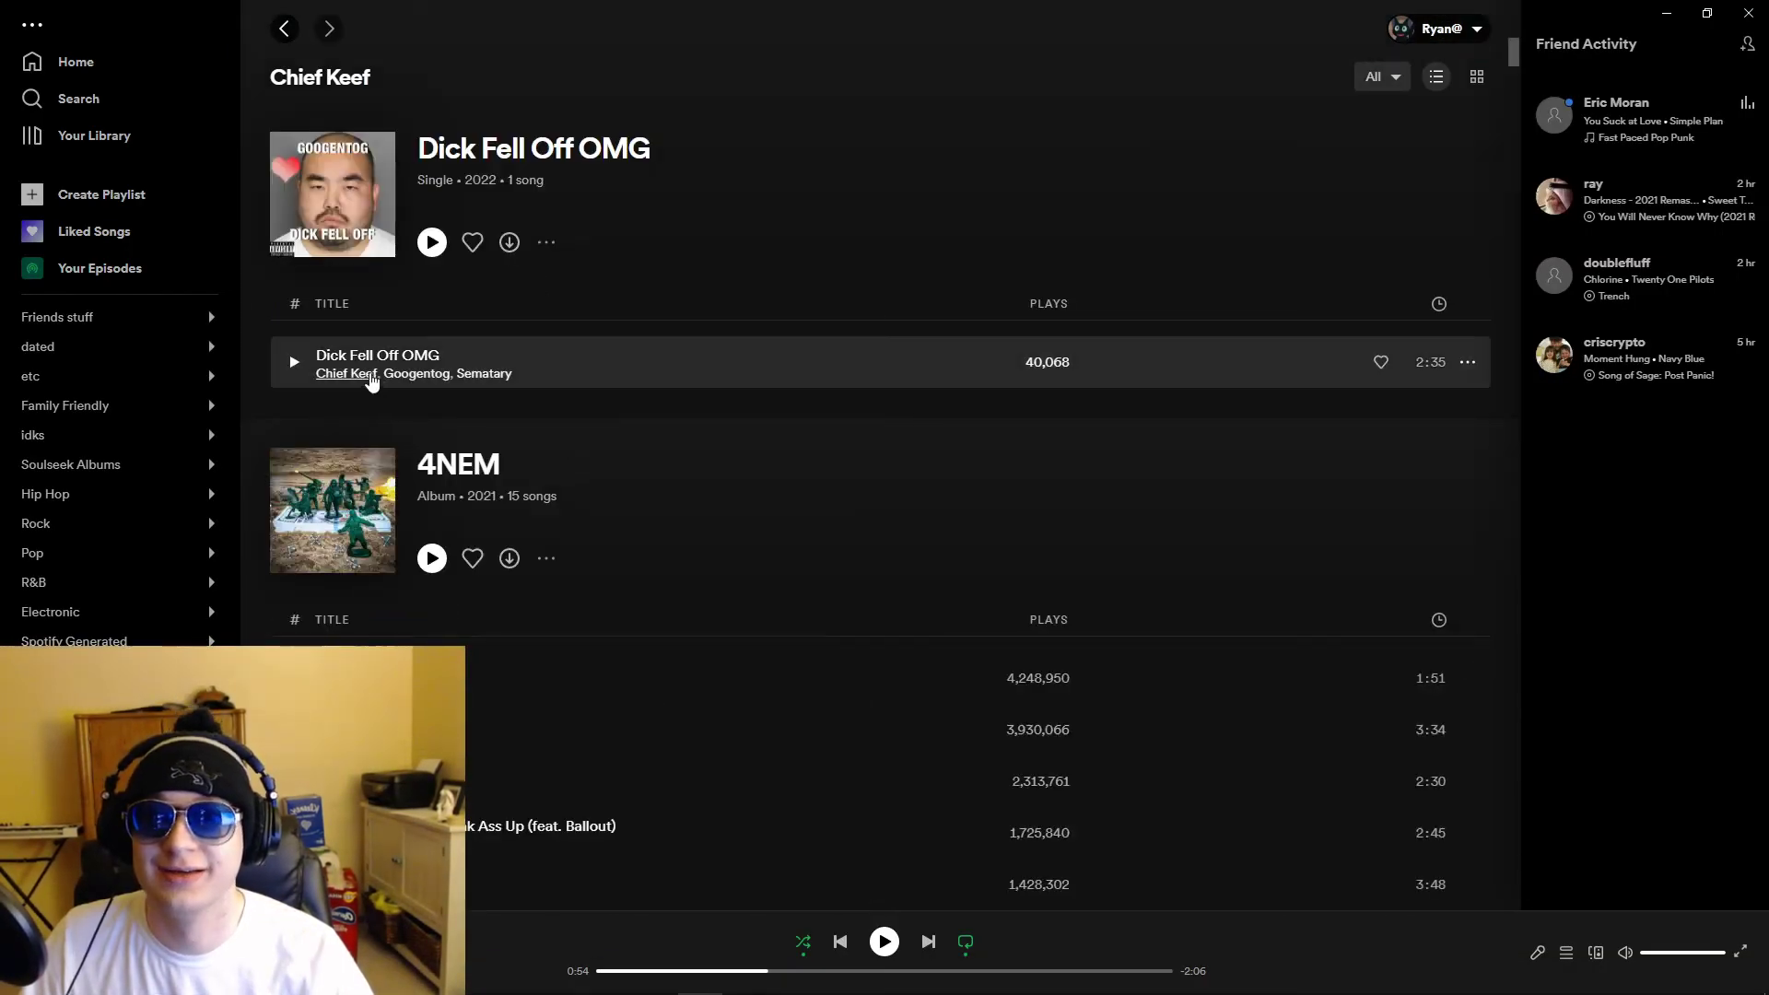
{"action": "left_click", "coordinate": [398, 378]}
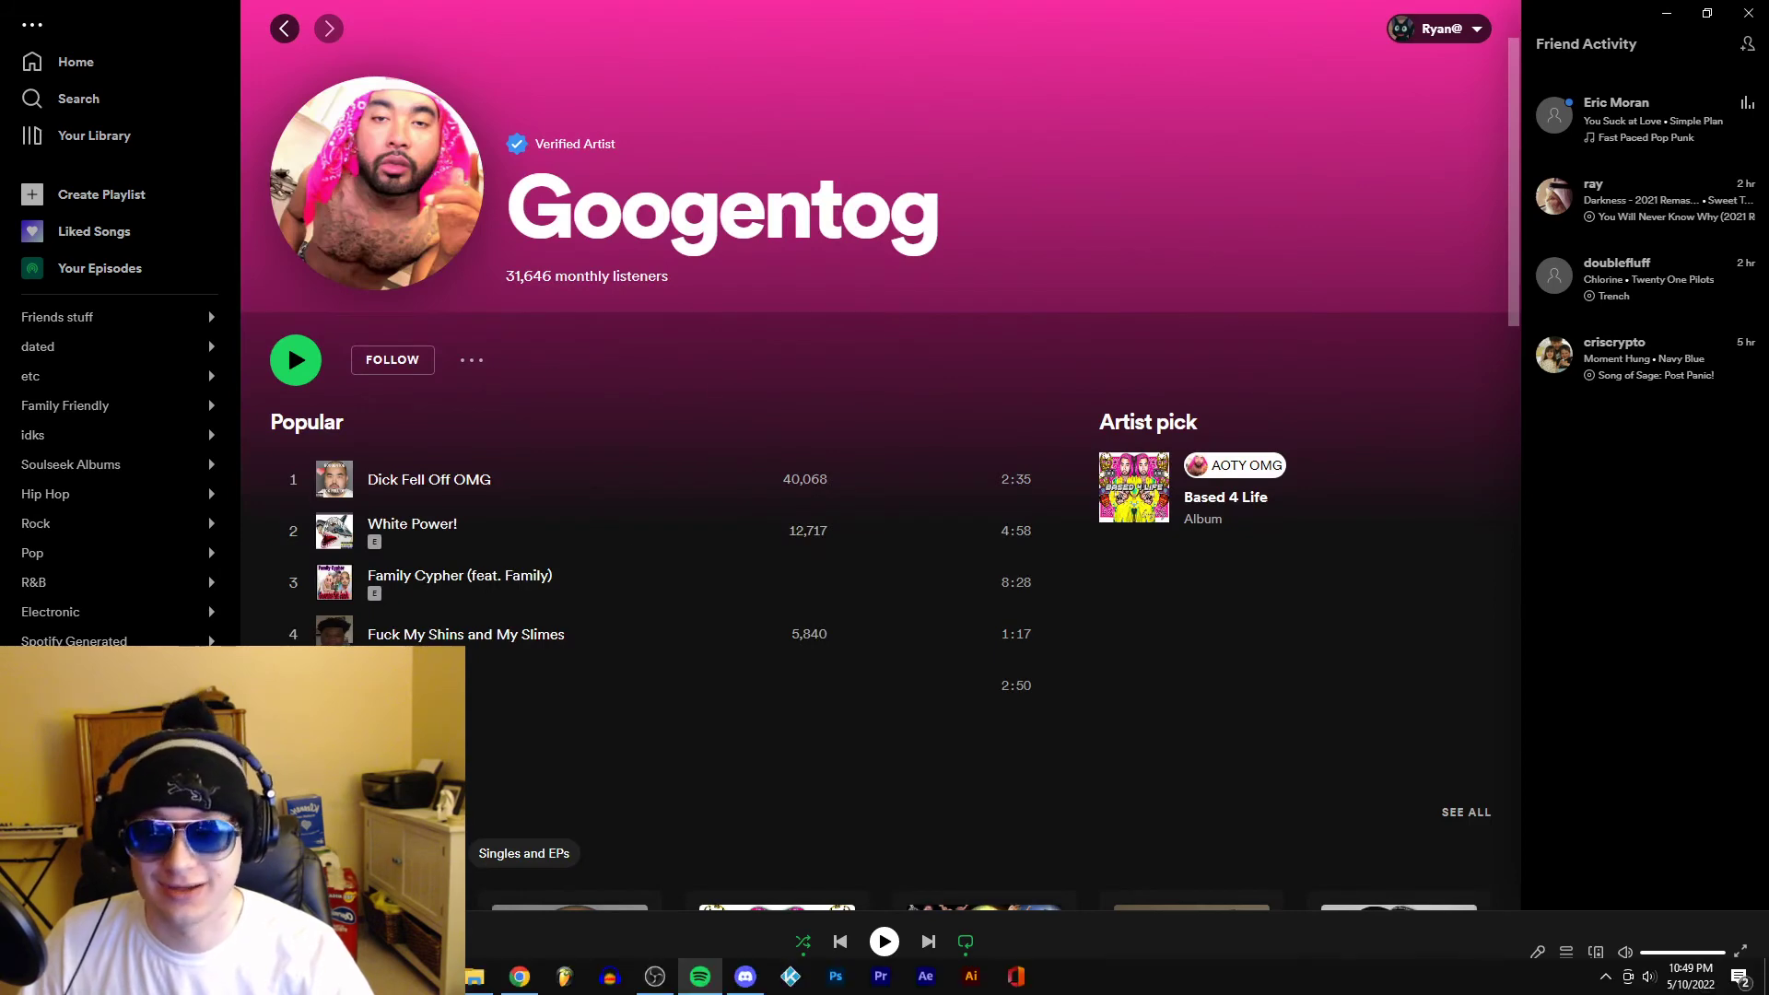
{"action": "left_click", "coordinate": [686, 976]}
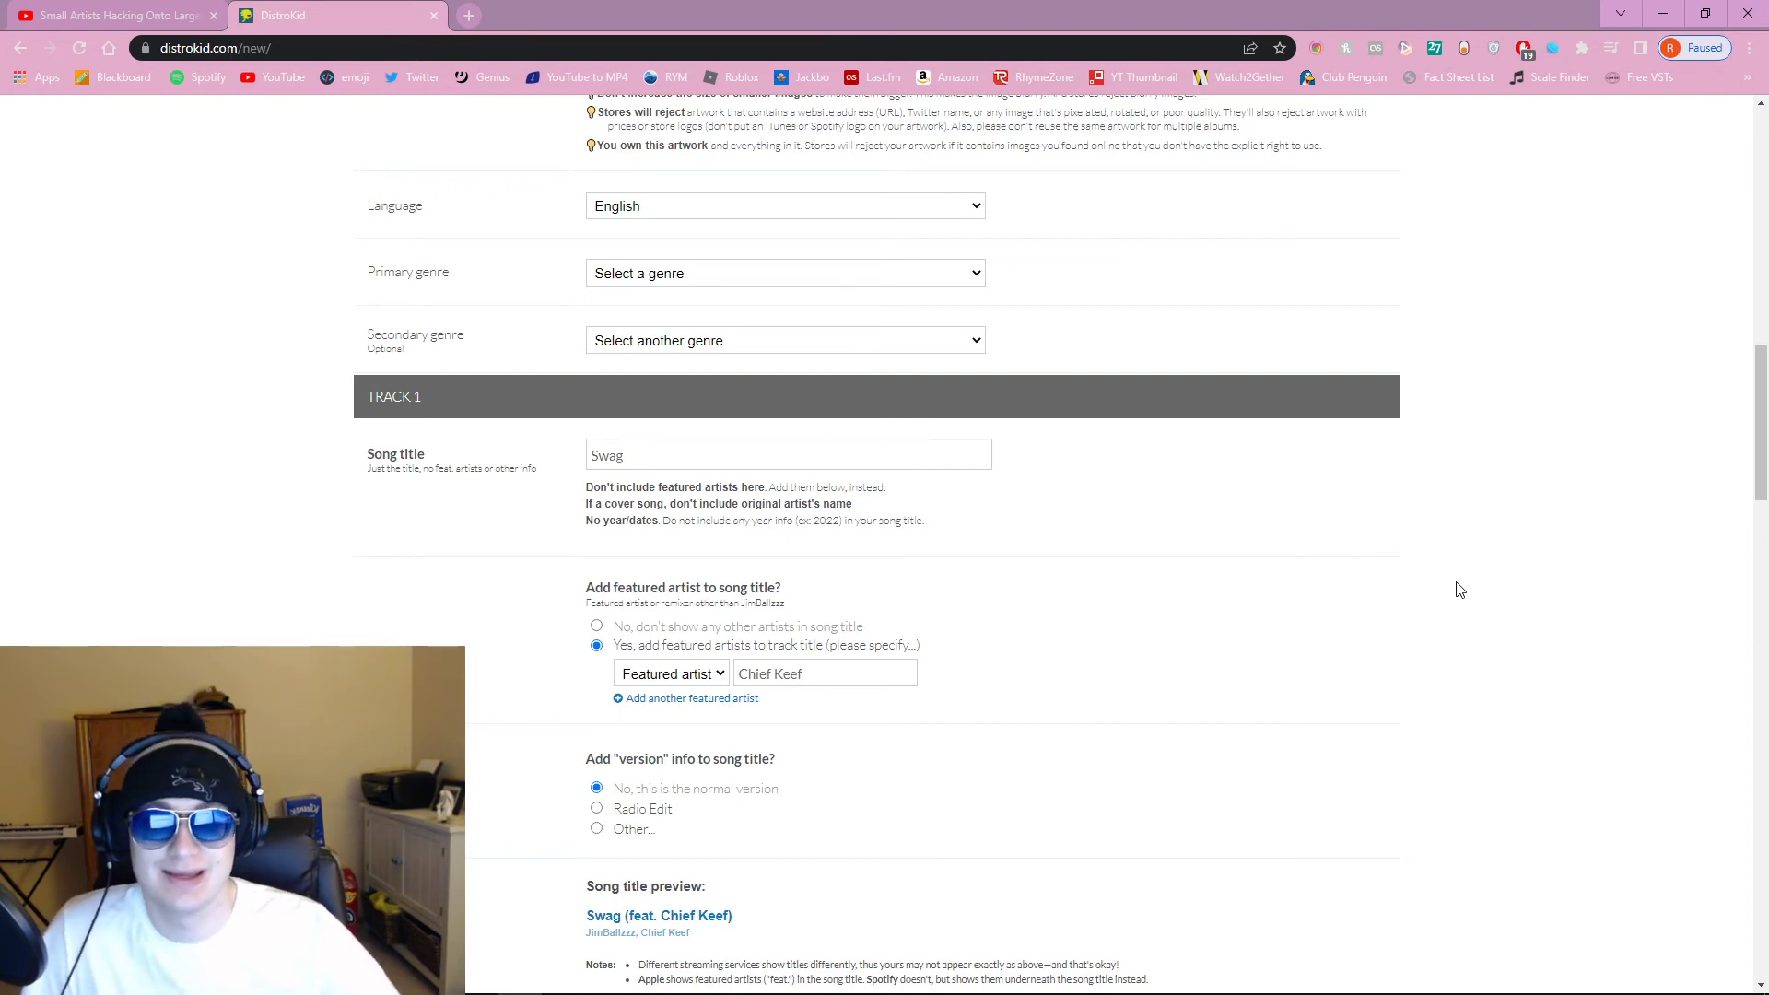
Step: Scroll to Artist Mapping and open the 'Help me find it' article for Spotify Artist URI
{"action": "scroll", "coordinate": [1456, 587], "scroll_direction": "down", "scroll_amount": 2}
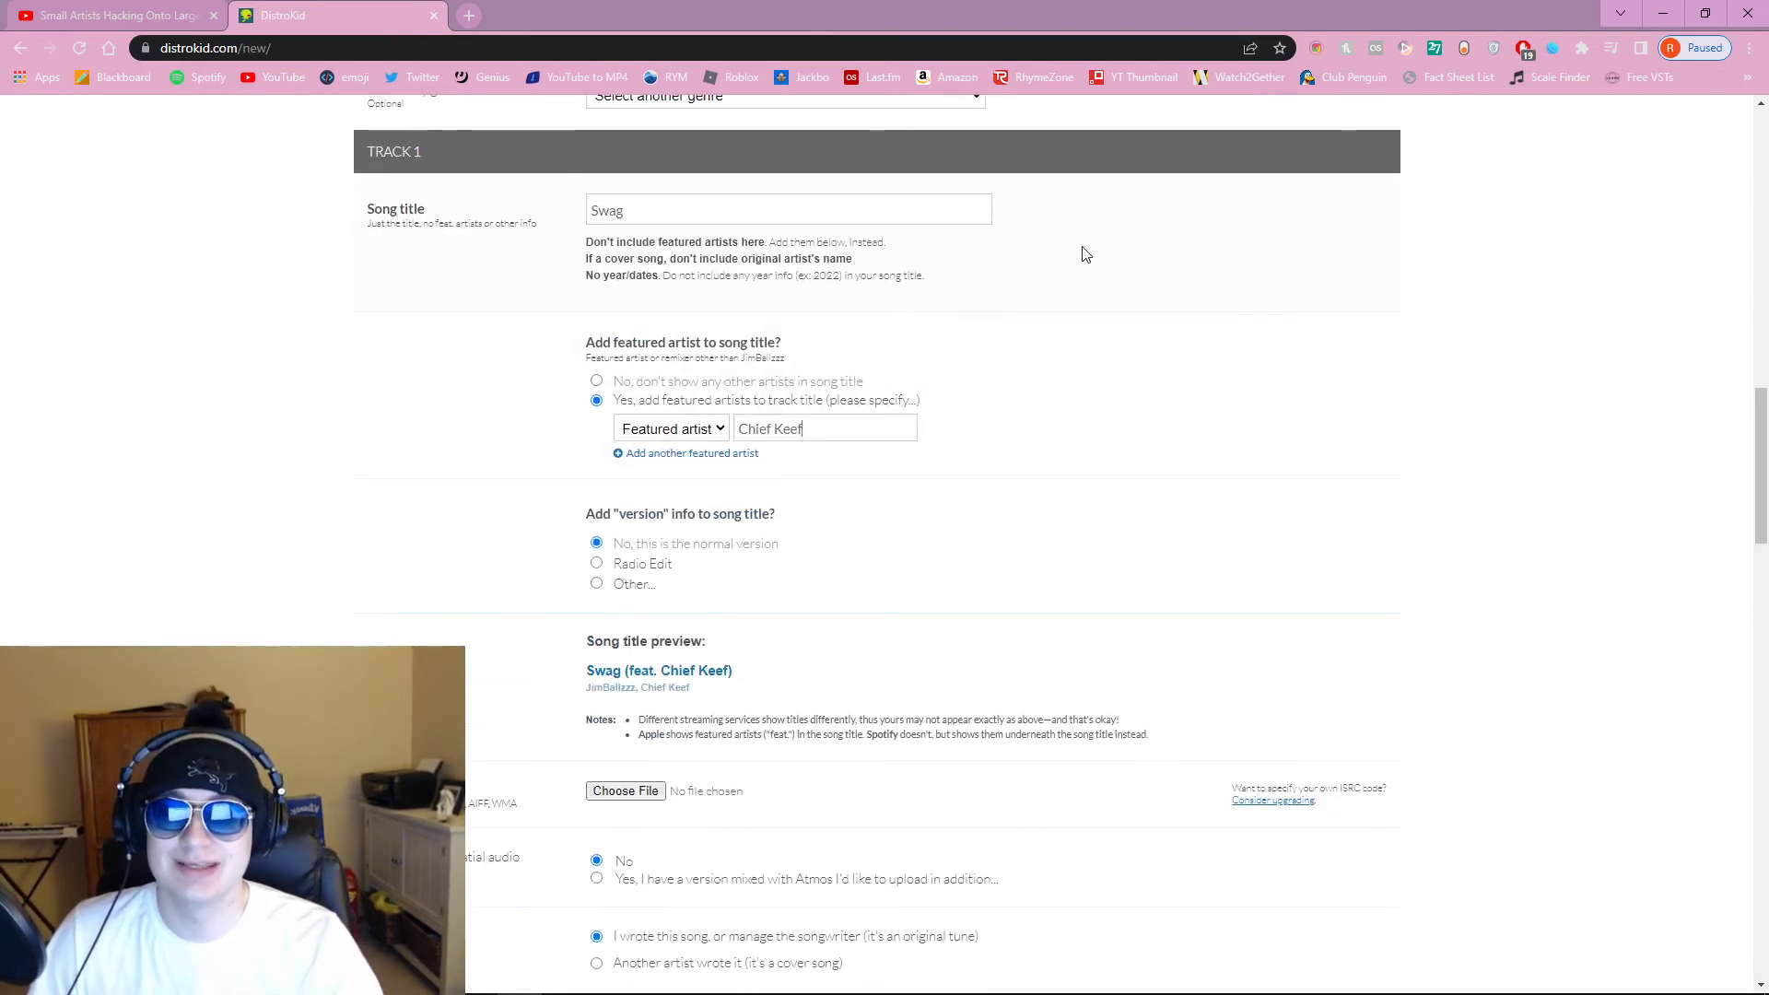
{"action": "scroll", "coordinate": [1216, 360], "scroll_direction": "up", "scroll_amount": 5}
{"action": "scroll", "coordinate": [817, 355], "scroll_direction": "up", "scroll_amount": 3}
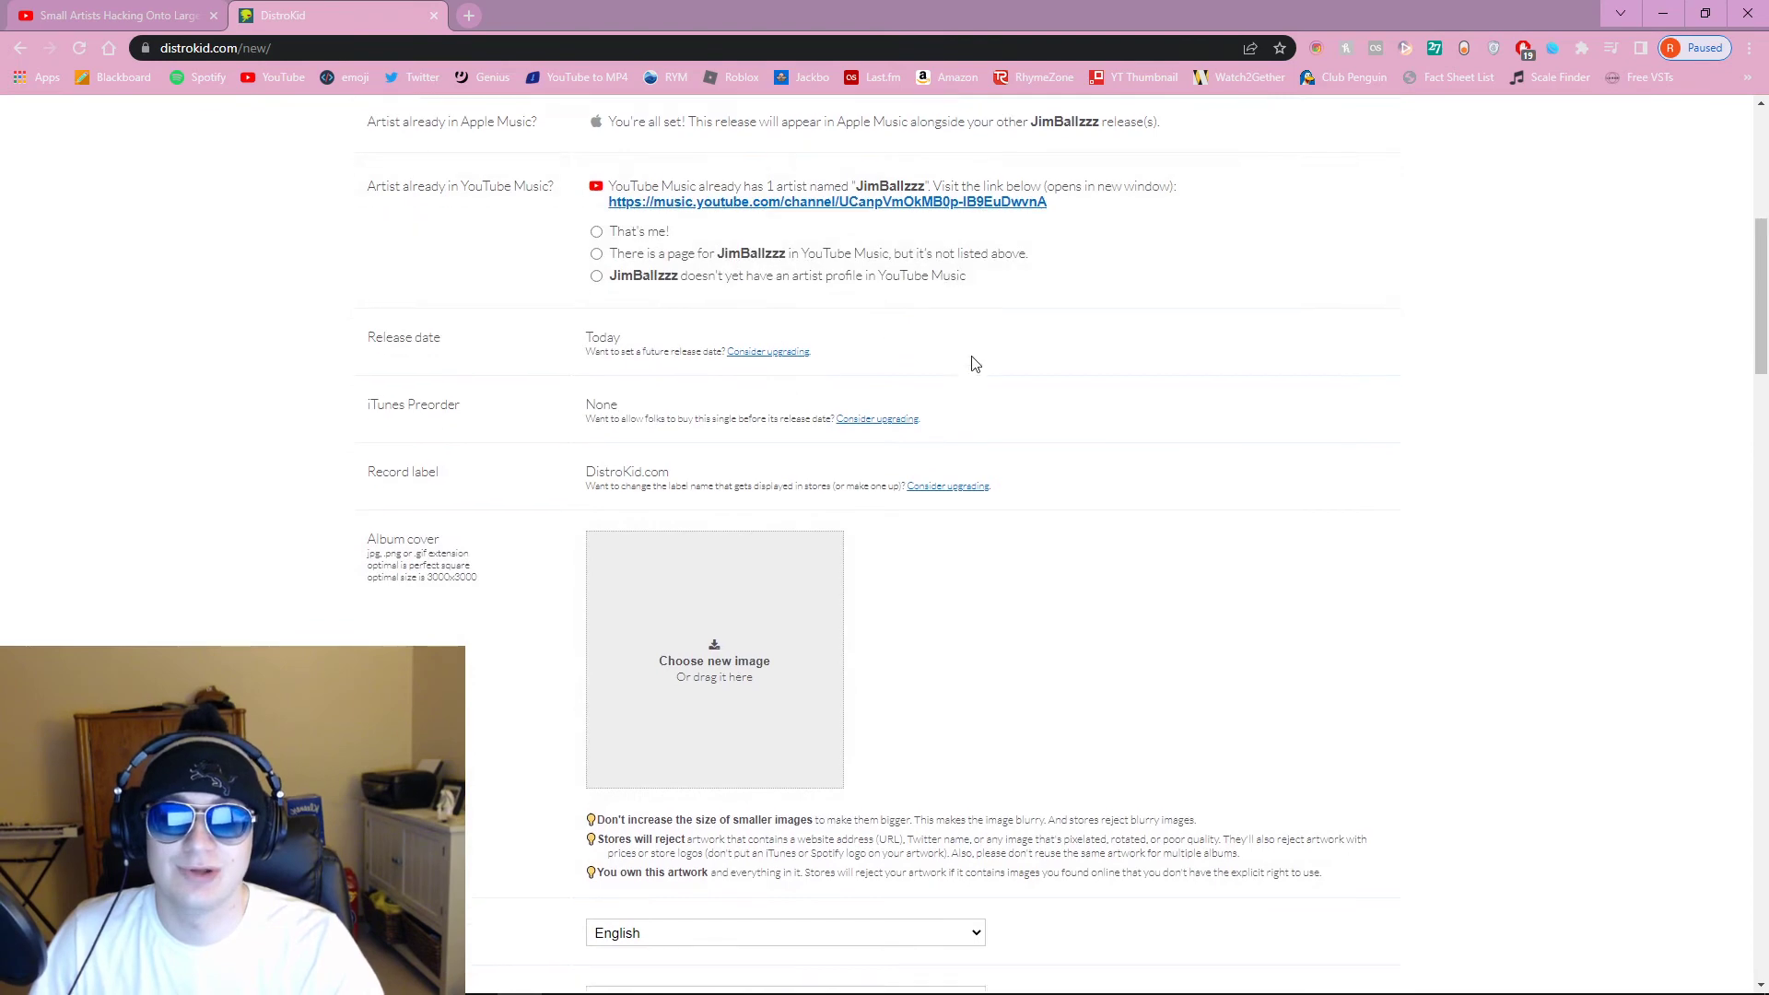
{"action": "scroll", "coordinate": [1014, 361], "scroll_direction": "down", "scroll_amount": 6}
{"action": "scroll", "coordinate": [1035, 361], "scroll_direction": "down", "scroll_amount": 1}
{"action": "scroll", "coordinate": [975, 357], "scroll_direction": "down", "scroll_amount": 1}
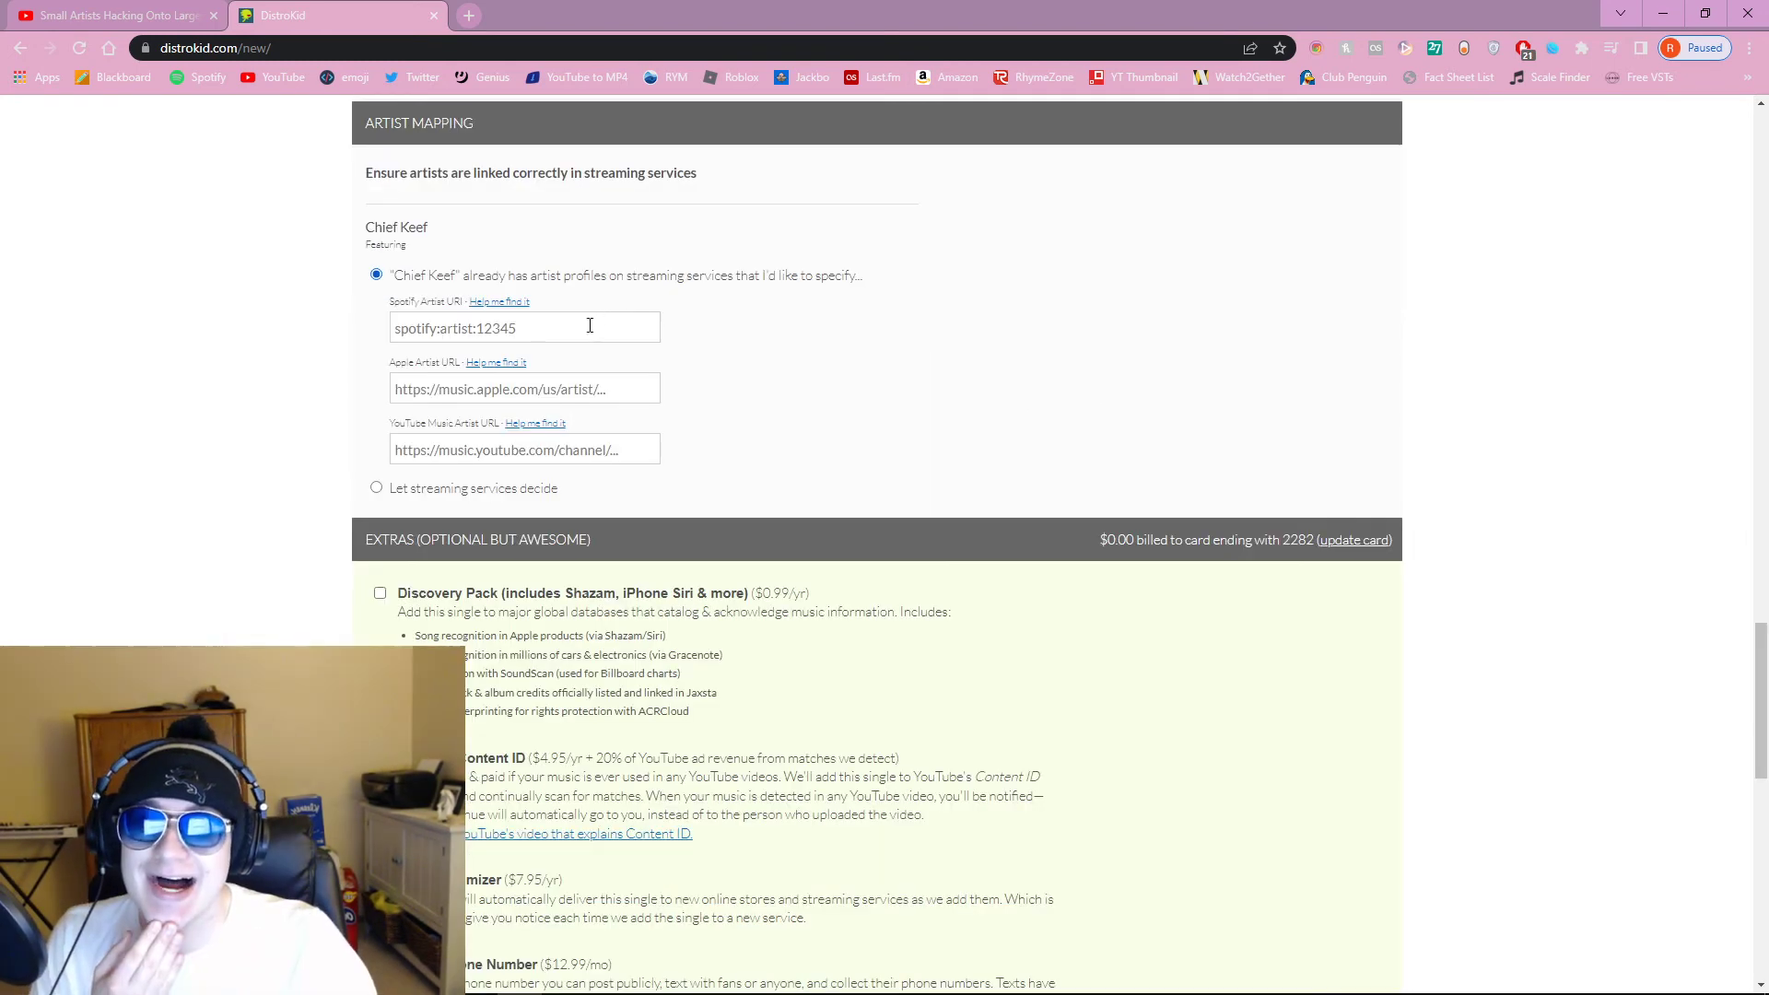
{"action": "scroll", "coordinate": [553, 286], "scroll_direction": "up", "scroll_amount": 1}
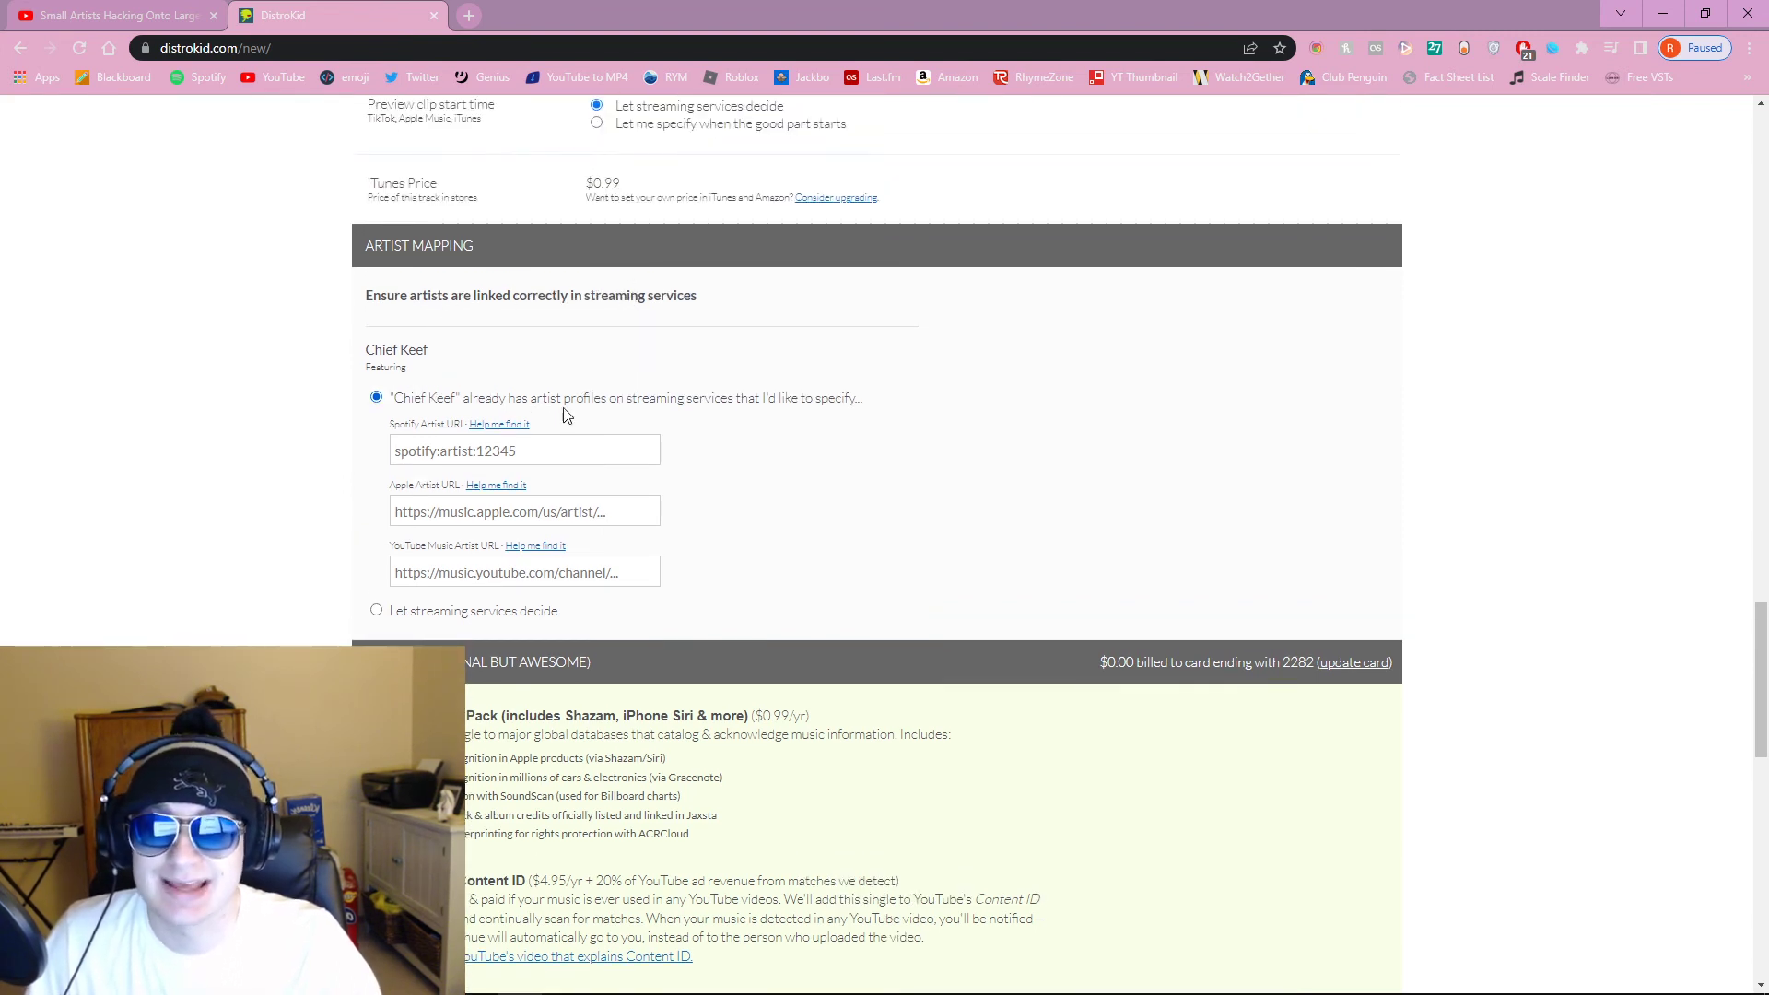
{"action": "scroll", "coordinate": [570, 563], "scroll_direction": "up", "scroll_amount": 1}
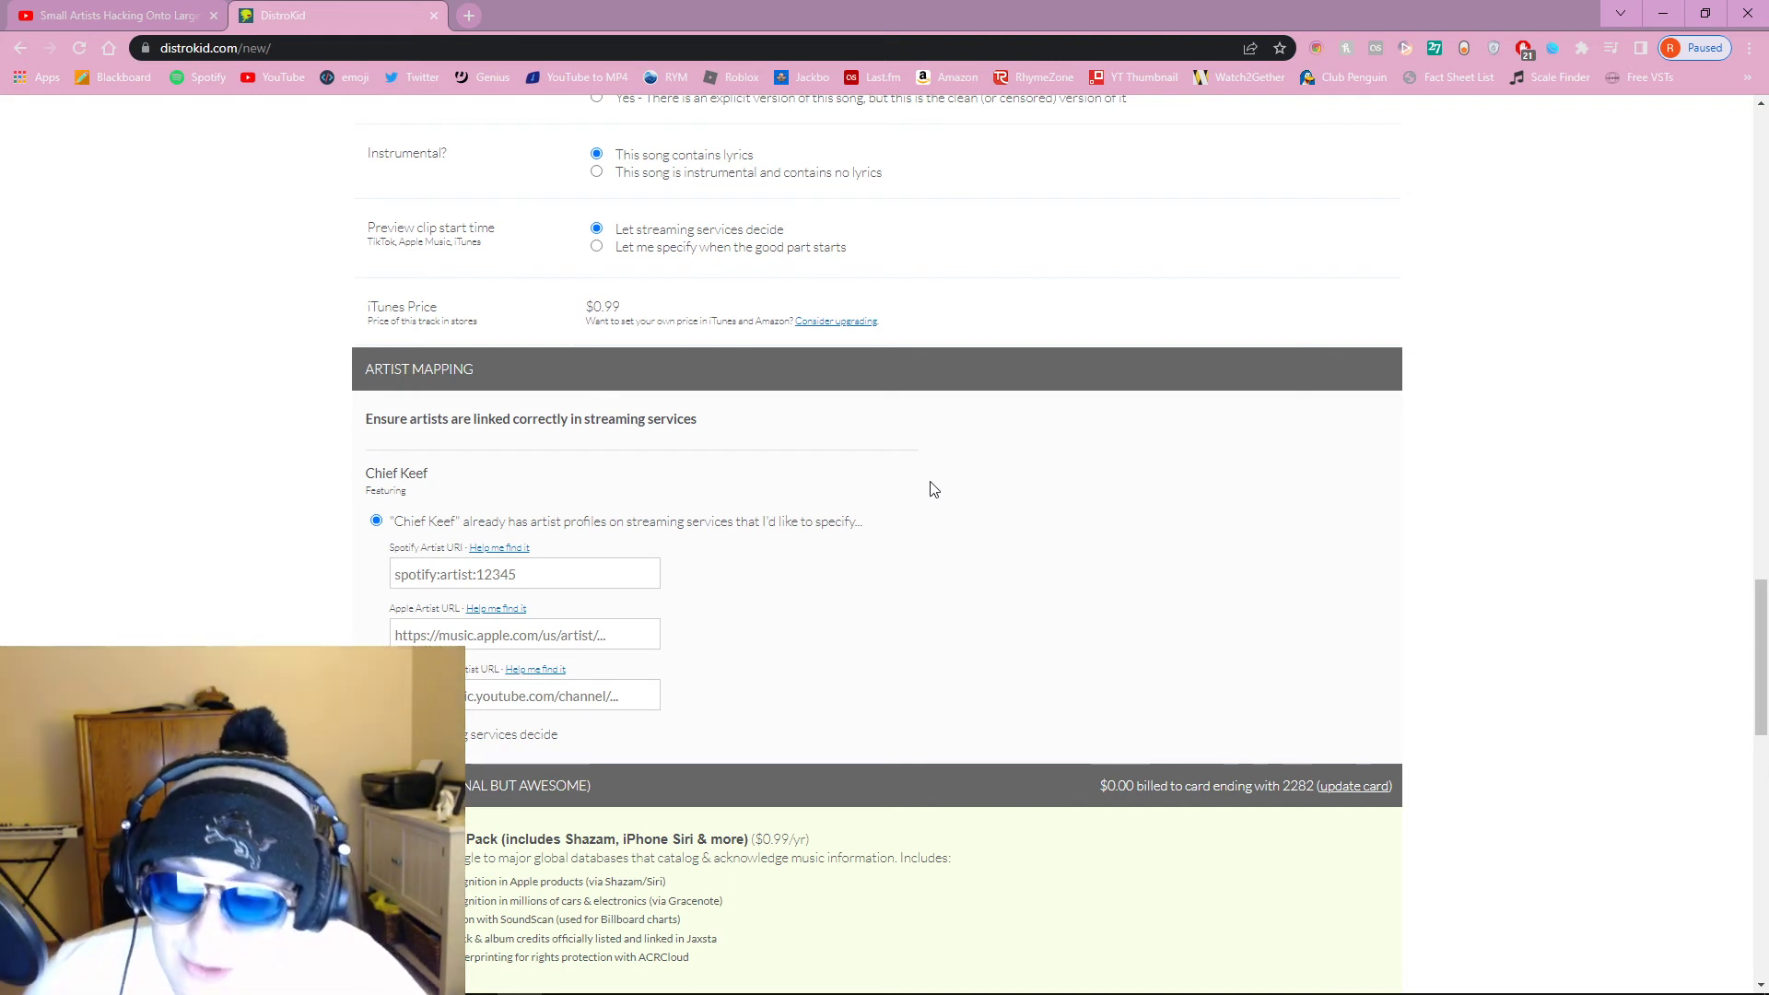
{"action": "left_click", "coordinate": [499, 547]}
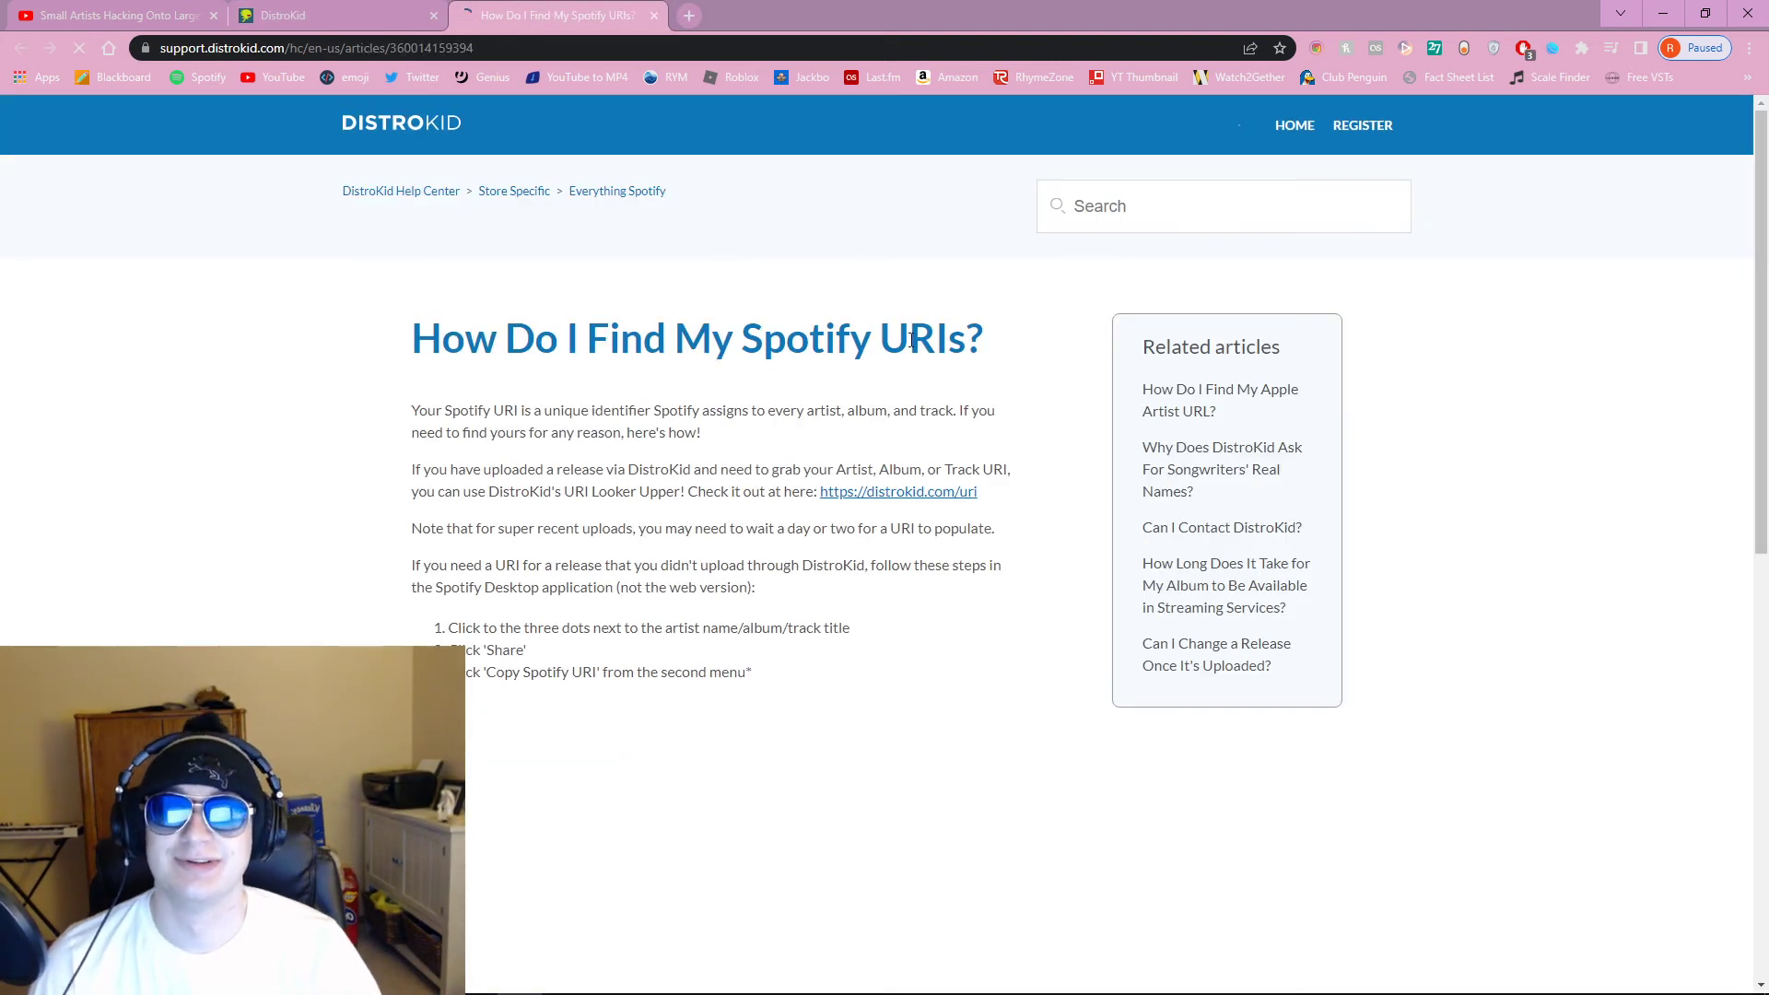
Step: Read through the 'How Do I Find My Spotify URIs?' article, then return to the upload form tab
{"action": "scroll", "coordinate": [969, 410], "scroll_direction": "down", "scroll_amount": 3}
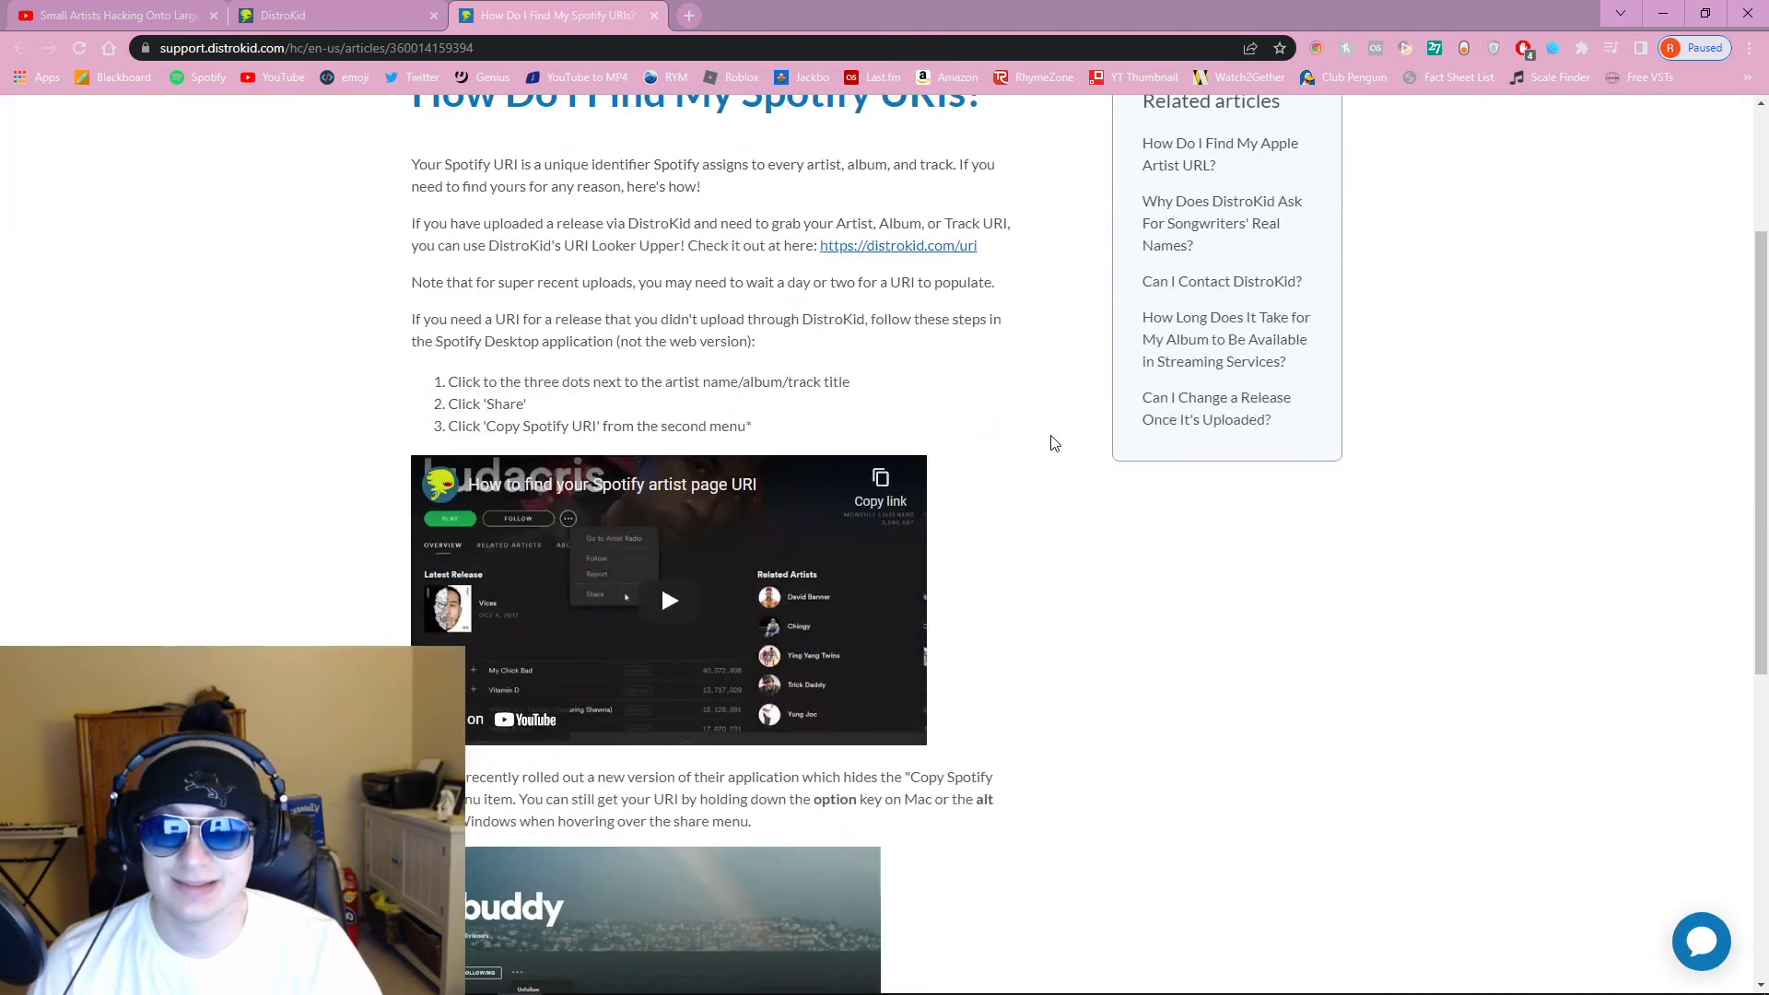
{"action": "scroll", "coordinate": [1050, 451], "scroll_direction": "down", "scroll_amount": 2}
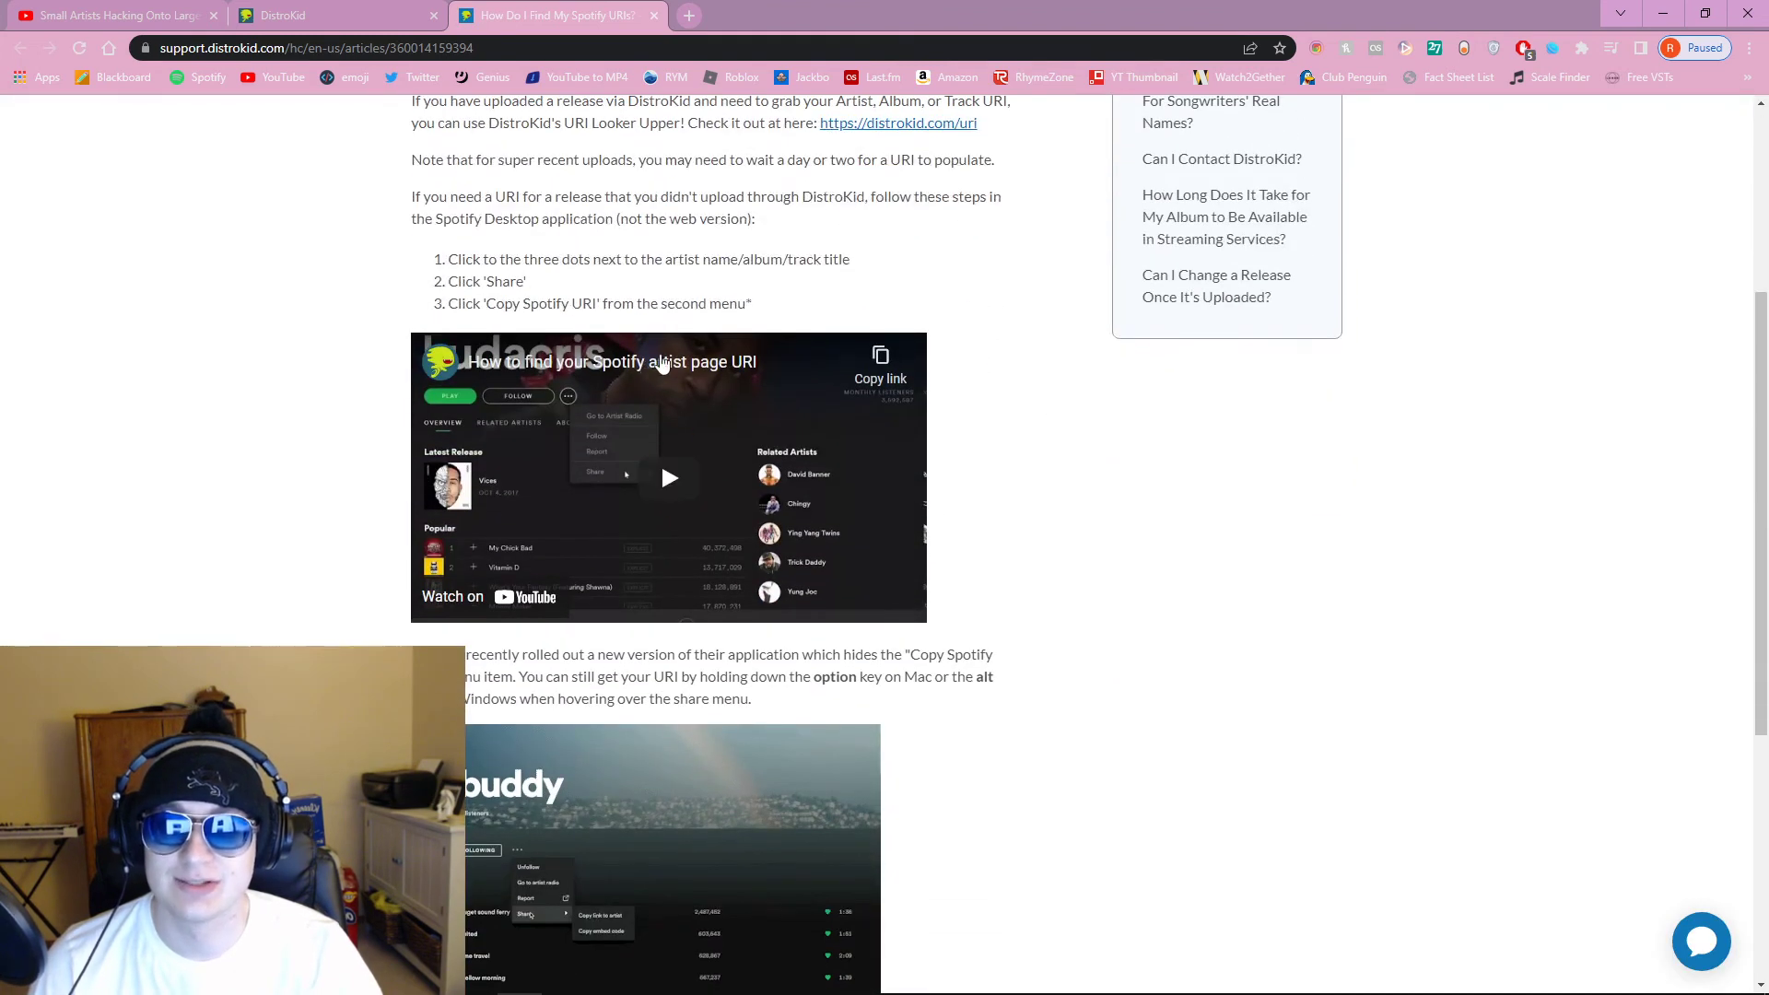
{"action": "scroll", "coordinate": [1032, 475], "scroll_direction": "down", "scroll_amount": 1}
{"action": "scroll", "coordinate": [1030, 475], "scroll_direction": "down", "scroll_amount": 4}
{"action": "scroll", "coordinate": [1257, 608], "scroll_direction": "up", "scroll_amount": 8}
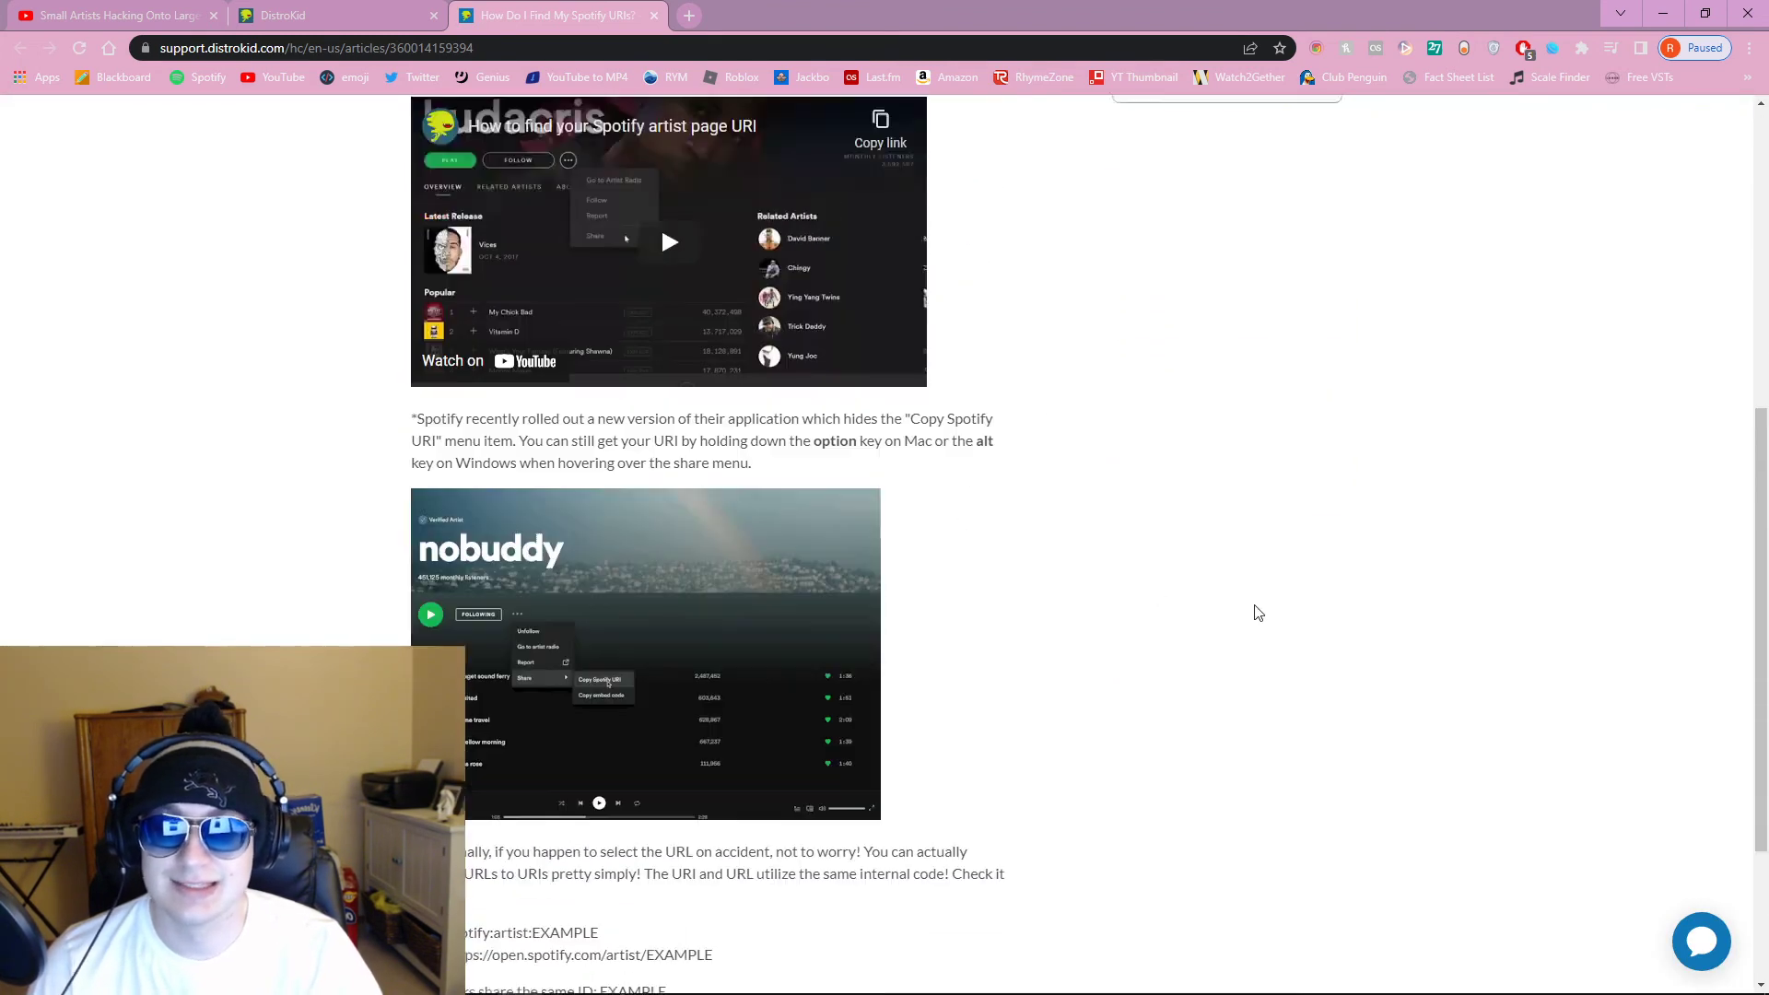
{"action": "left_click", "coordinate": [283, 15]}
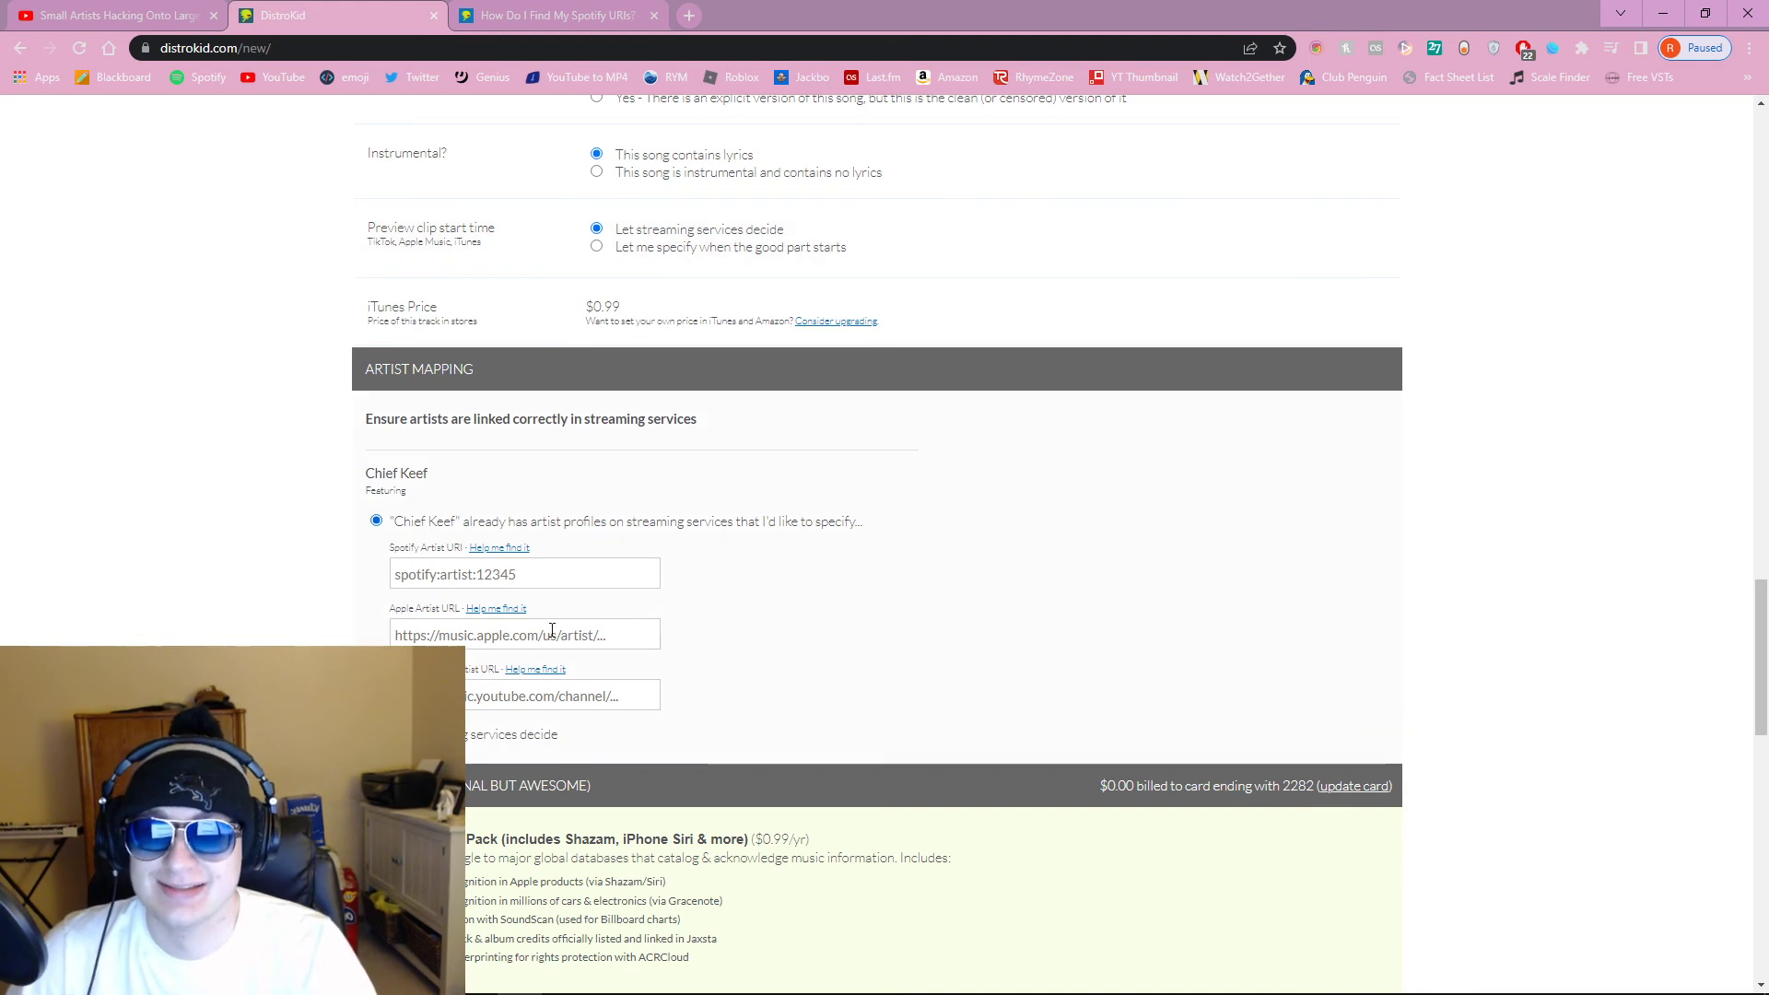
{"action": "scroll", "coordinate": [981, 599], "scroll_direction": "up", "scroll_amount": 10}
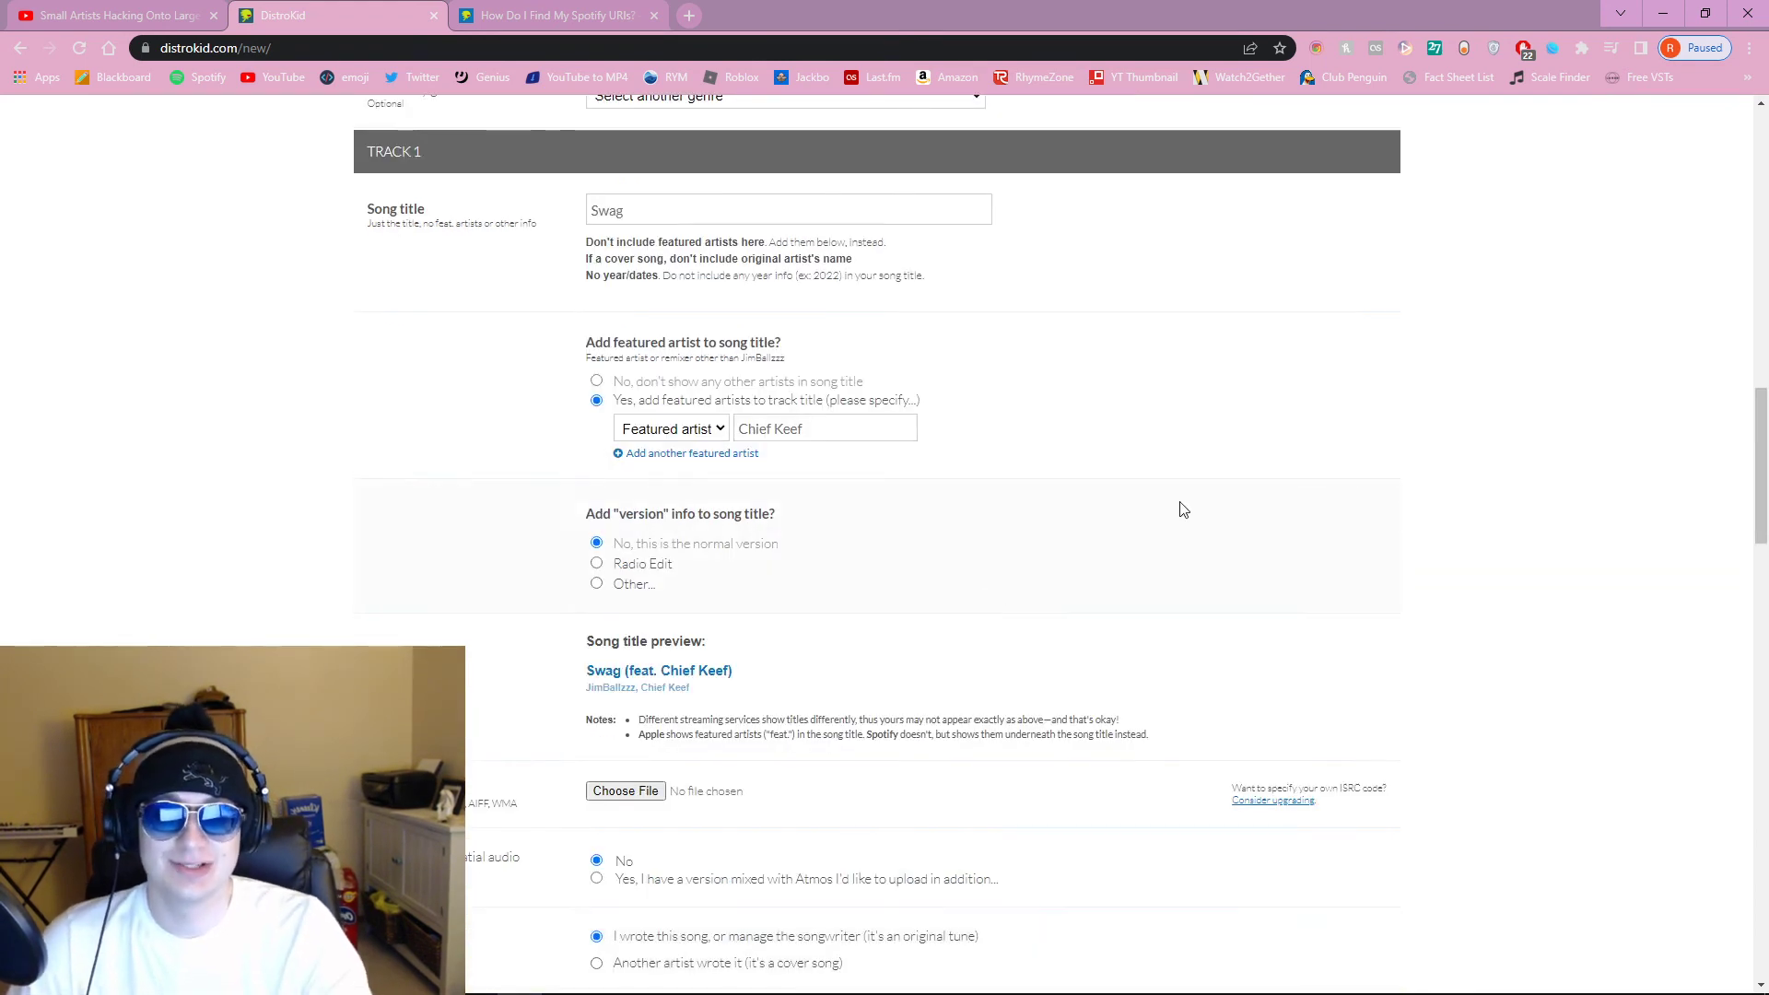
{"action": "scroll", "coordinate": [1184, 509], "scroll_direction": "down", "scroll_amount": 10}
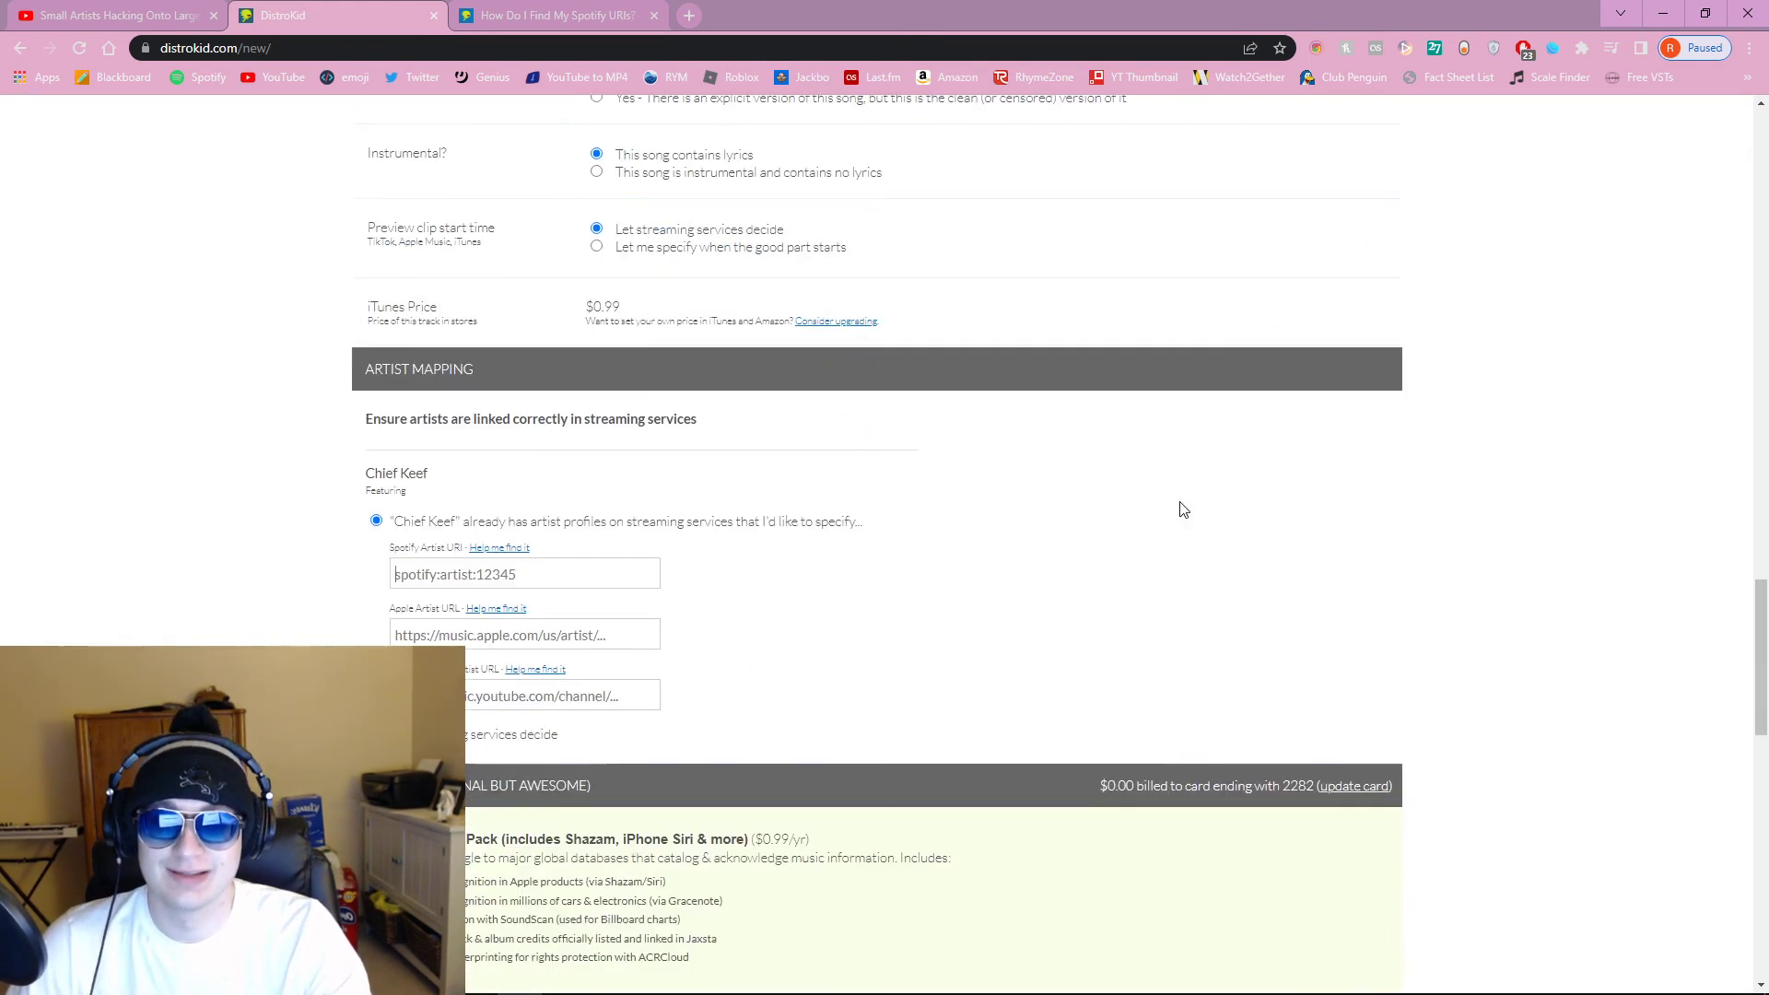
{"action": "scroll", "coordinate": [1182, 508], "scroll_direction": "down", "scroll_amount": 1}
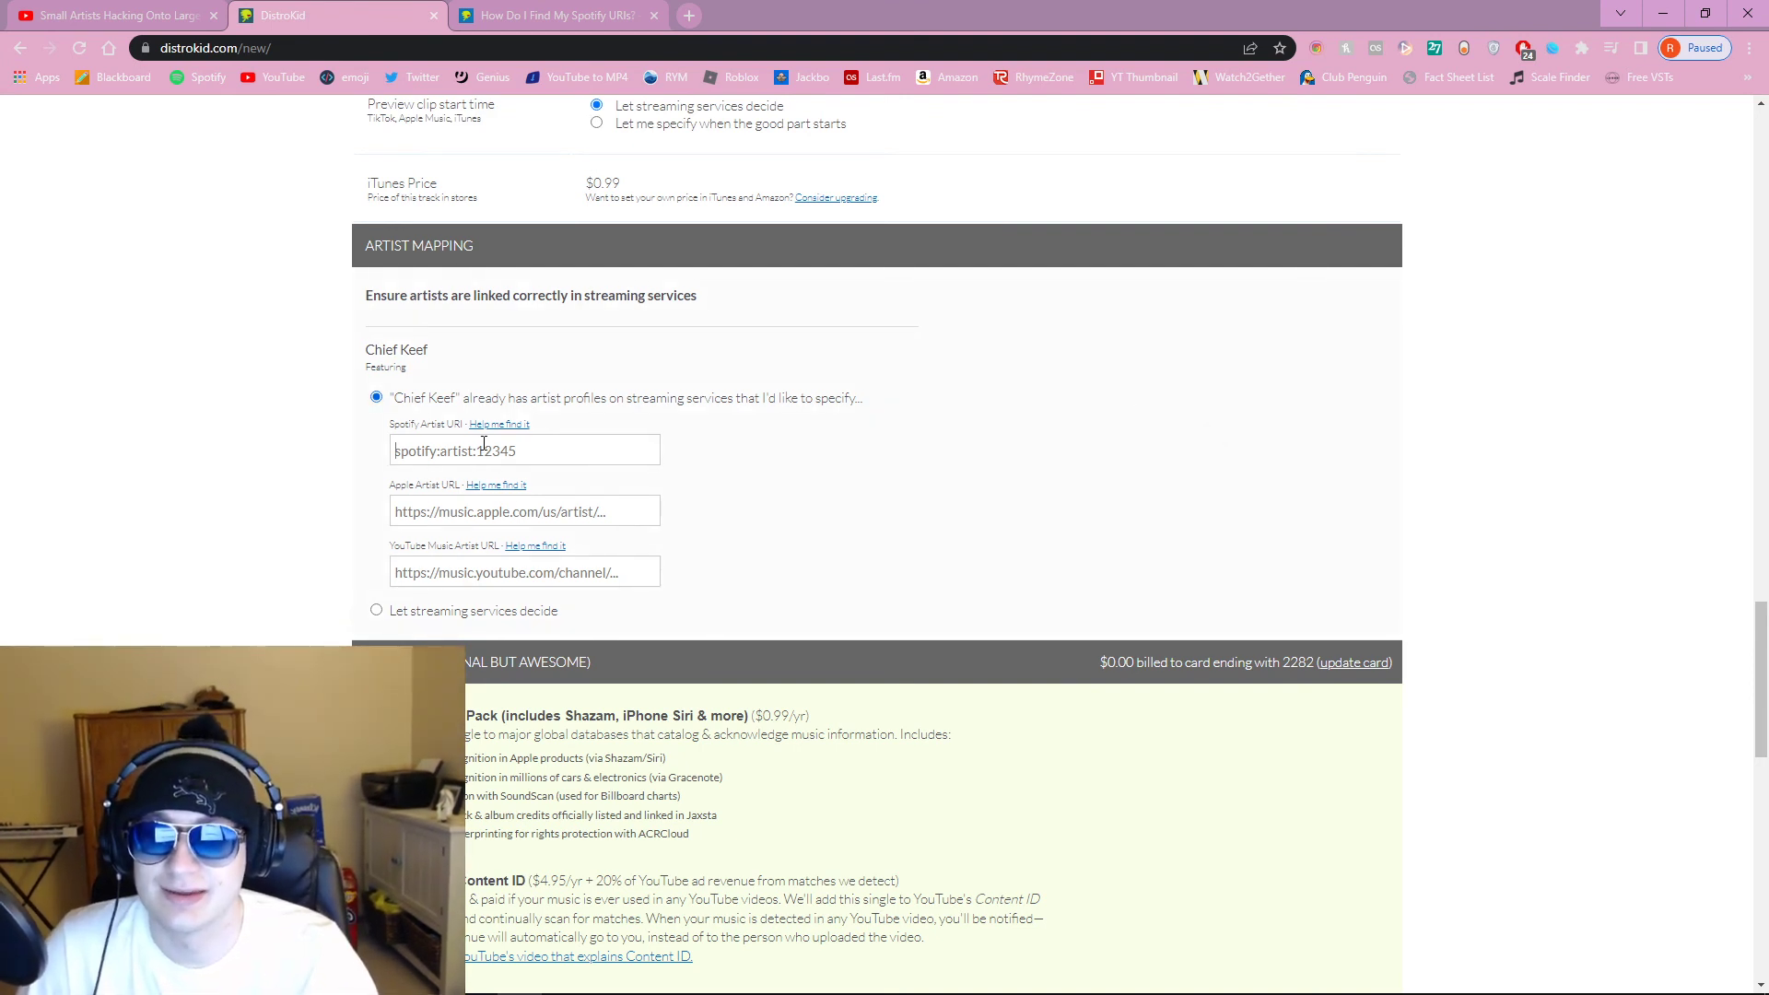
{"action": "scroll", "coordinate": [672, 462], "scroll_direction": "up", "scroll_amount": 15}
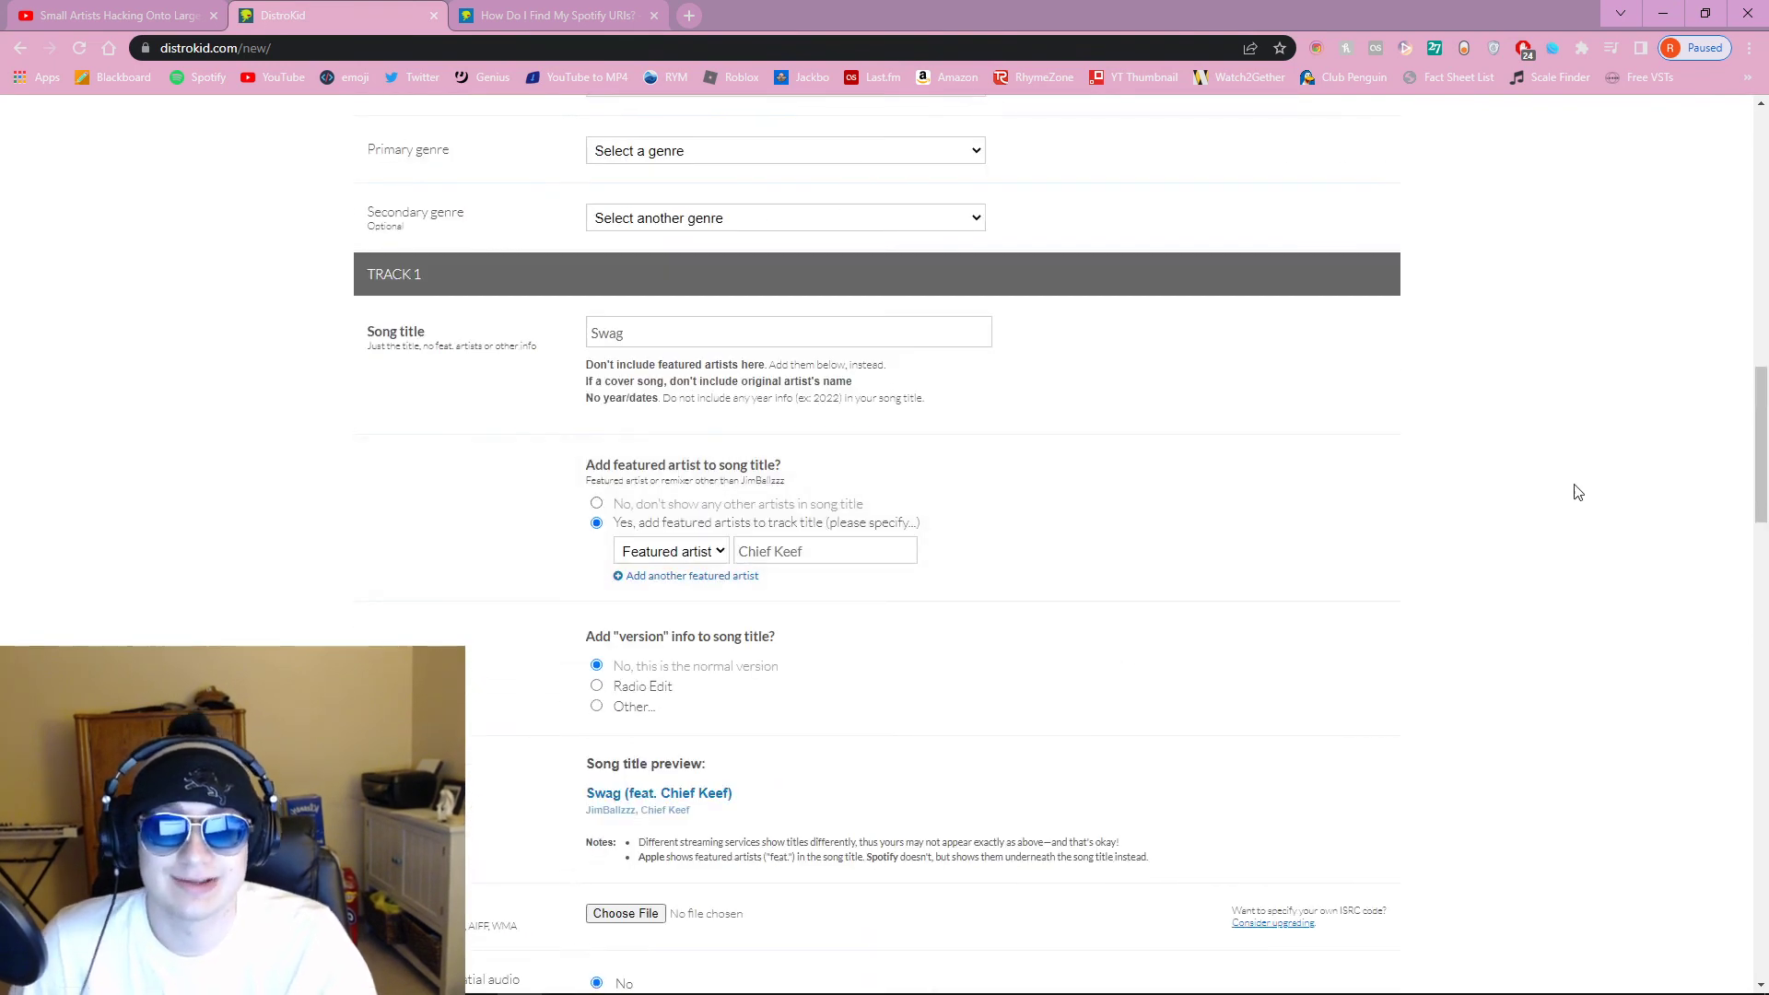
{"action": "scroll", "coordinate": [1572, 481], "scroll_direction": "down", "scroll_amount": 12}
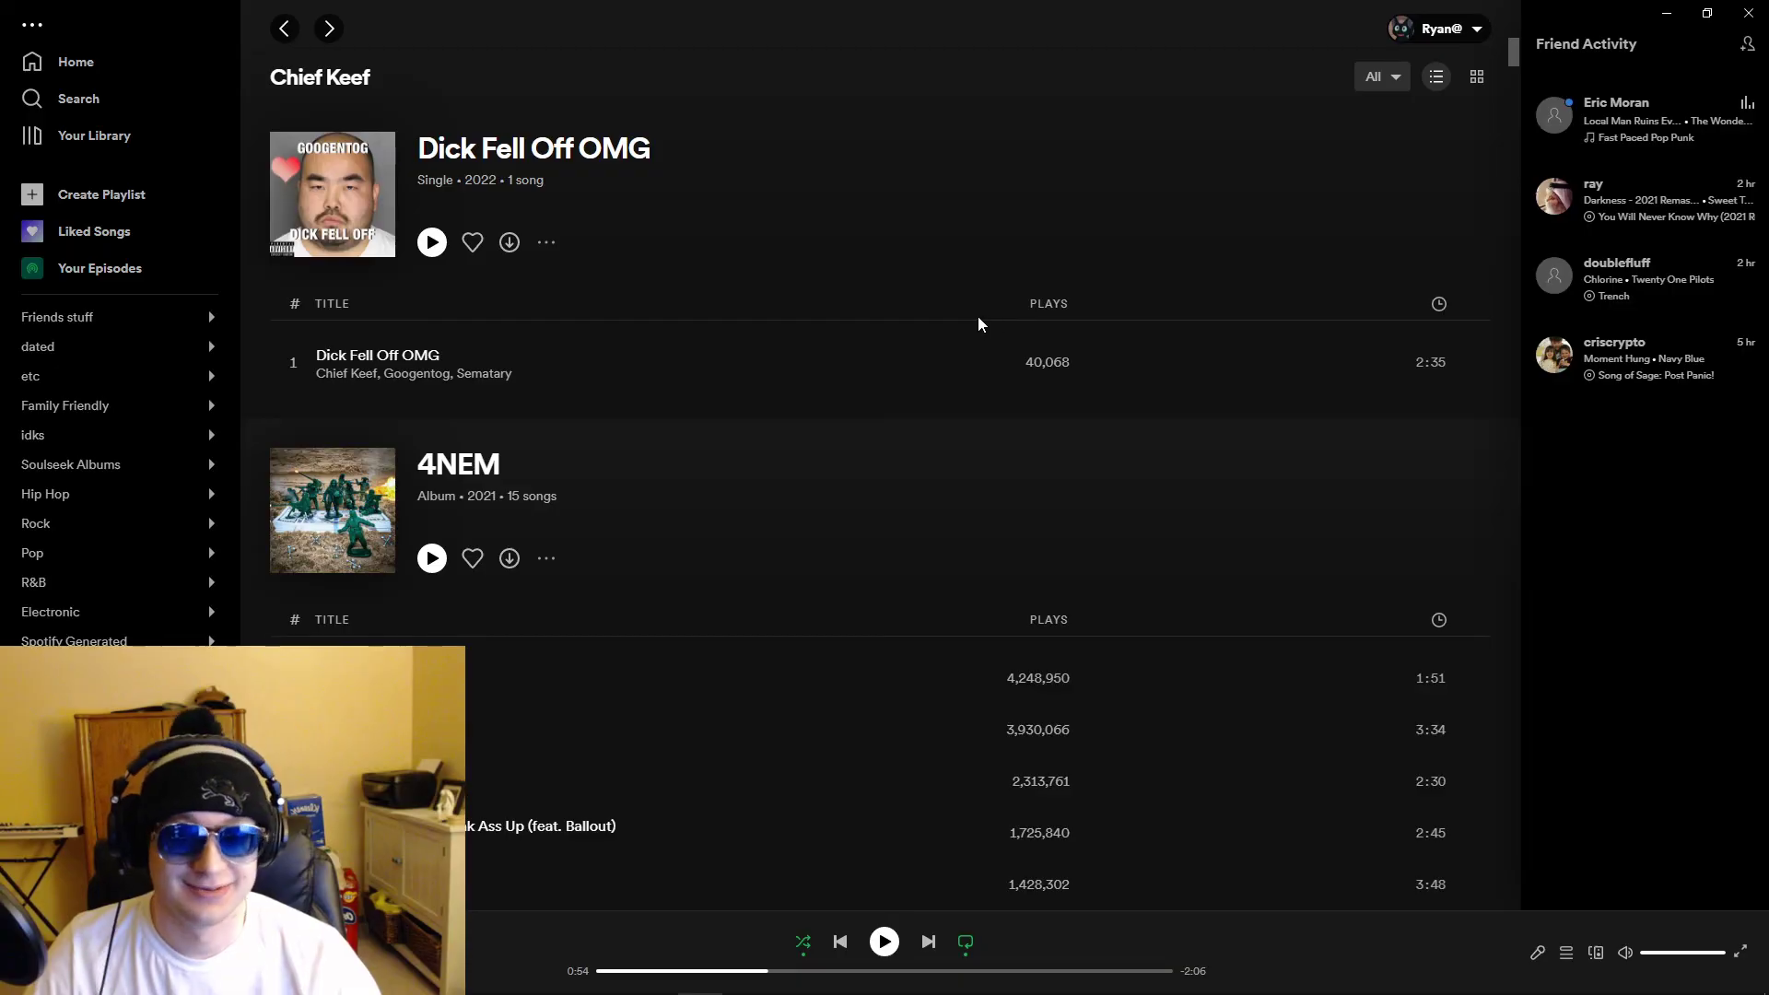
Step: Bring the OBS Studio window to the front over Spotify's Chief Keef discography
{"action": "left_click", "coordinate": [652, 966]}
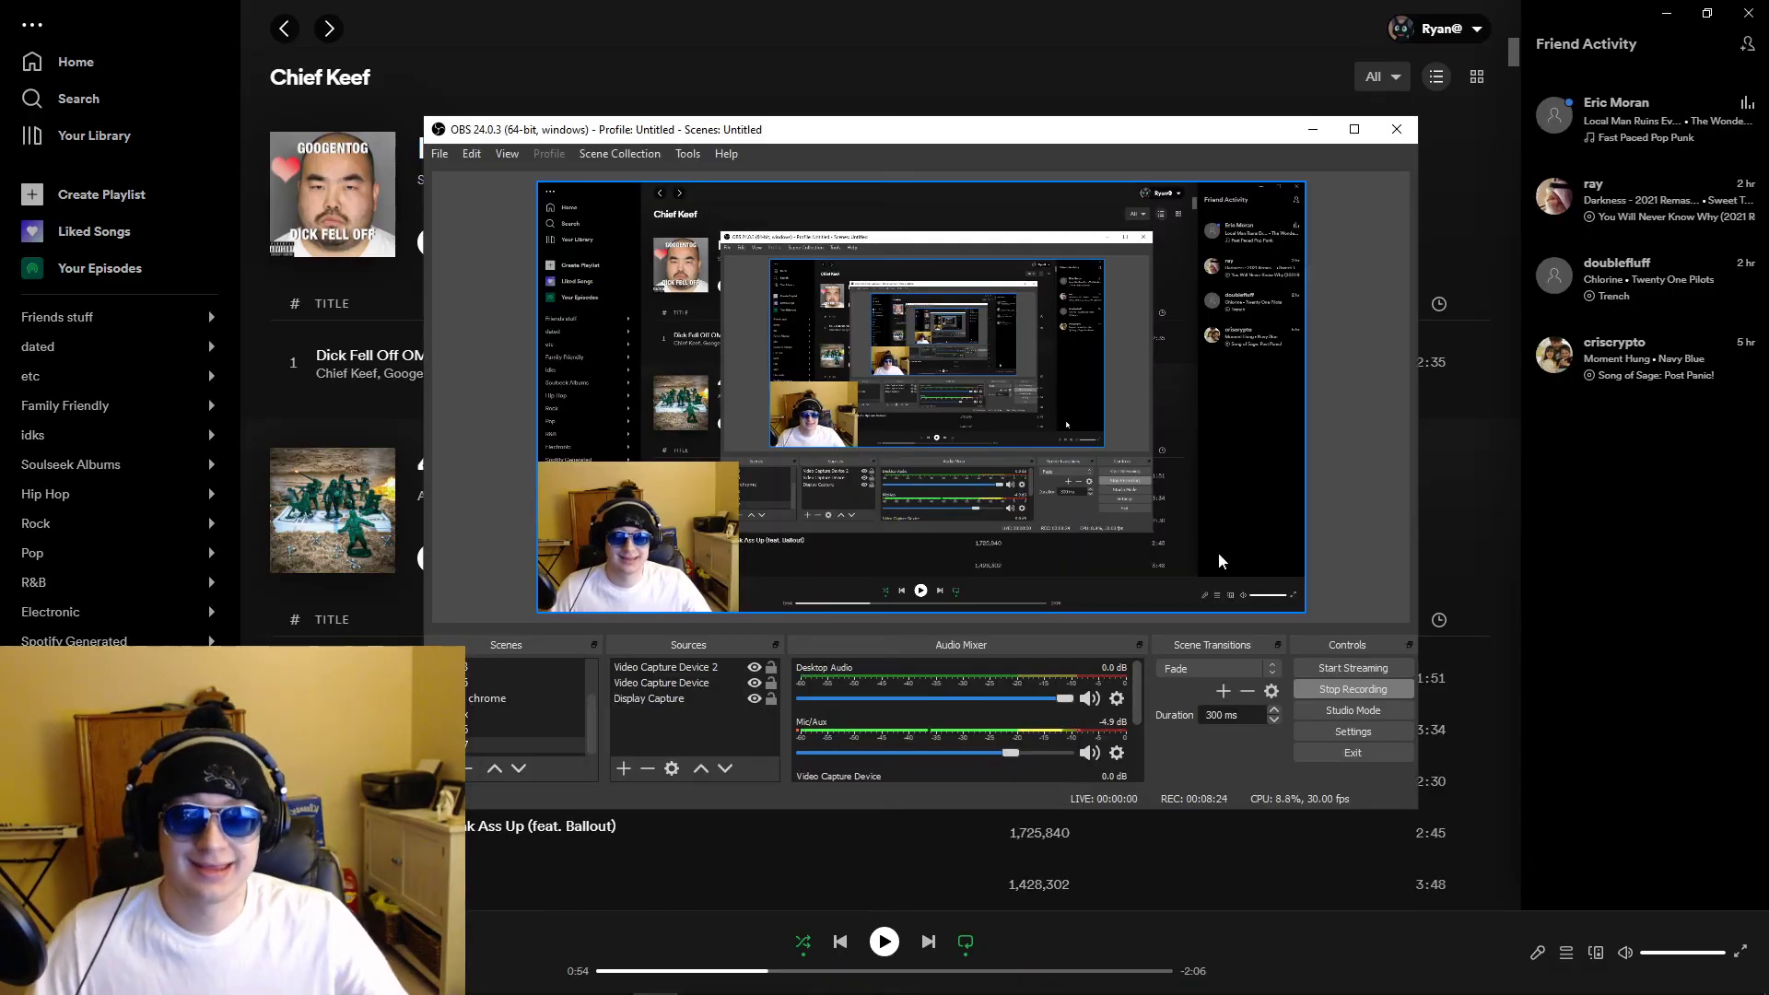